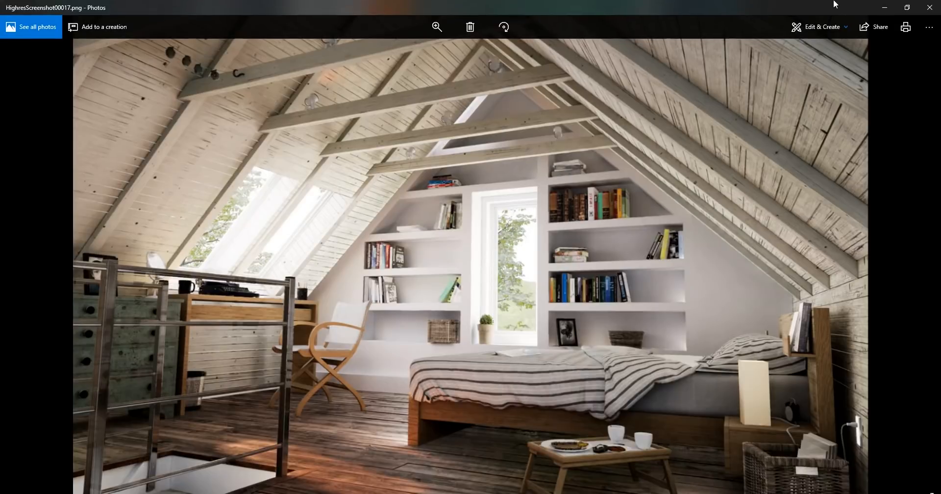
Step: Switch to the Epic Games Launcher and review the installed engine versions and the Unreal Studio Beta plugins in the library
left_click(883, 7)
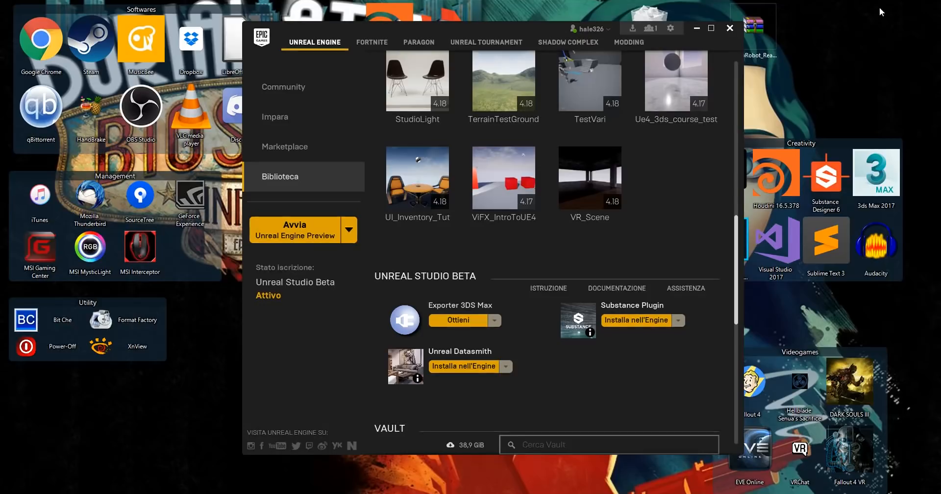
scroll(588, 250, "up", 6)
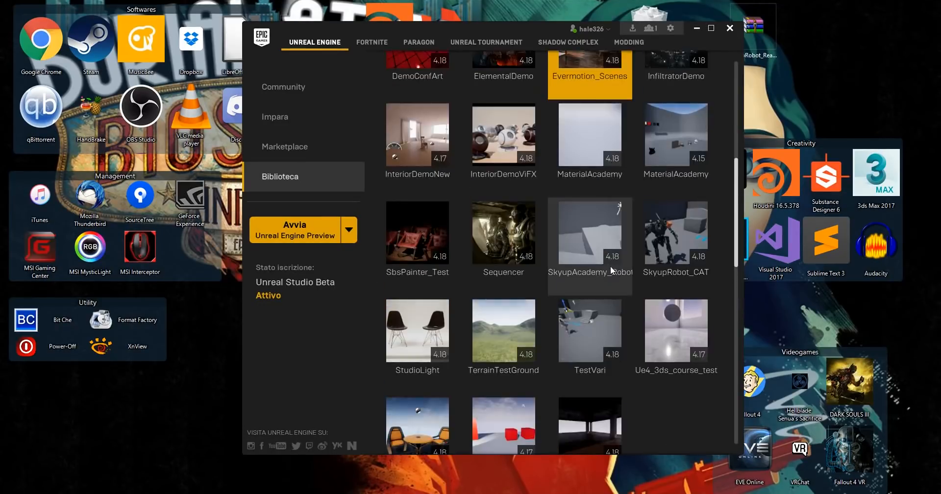
scroll(718, 203, "up", 4)
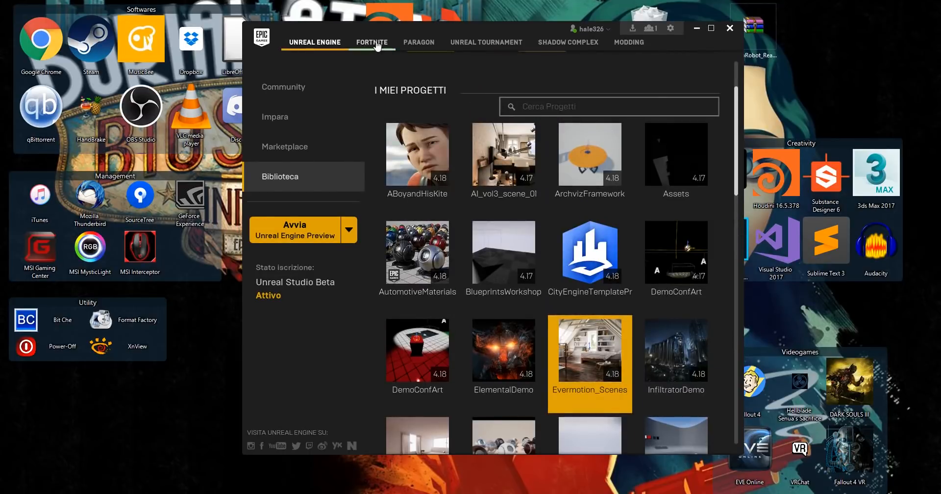
left_click_drag(367, 30, 334, 46)
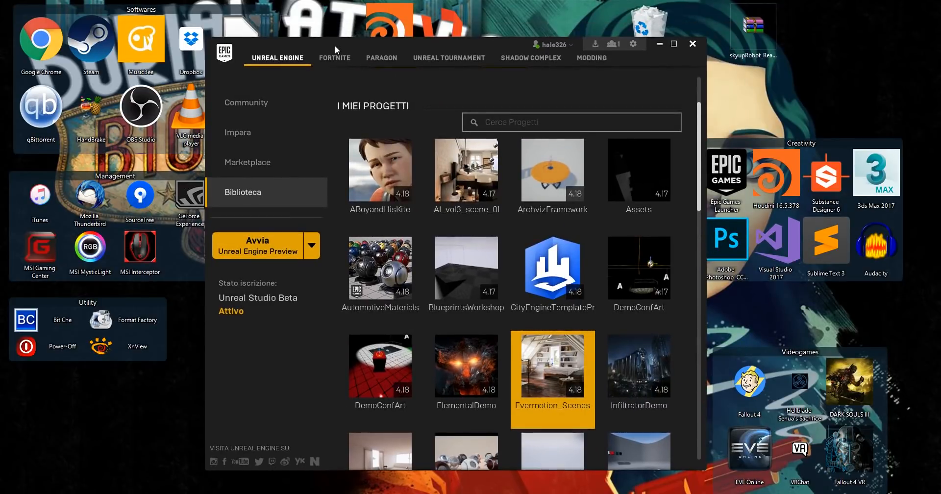
scroll(592, 134, "up", 3)
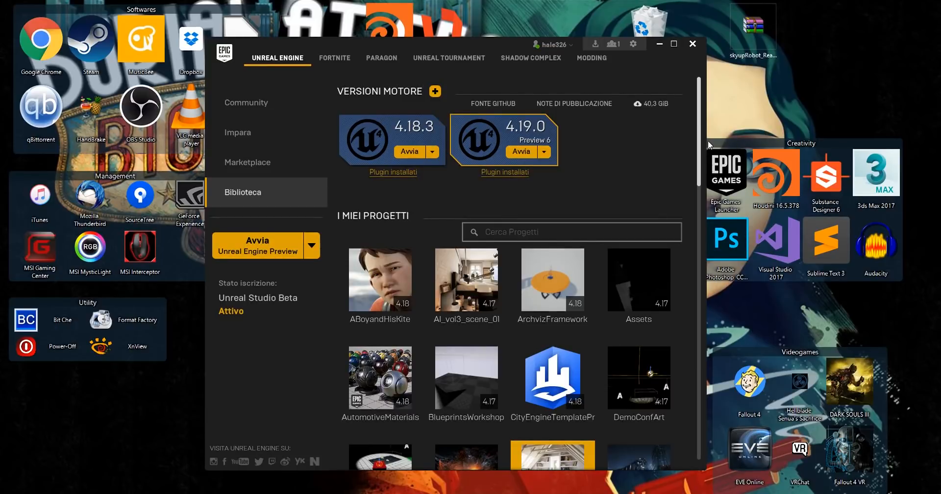
left_click_drag(699, 145, 692, 316)
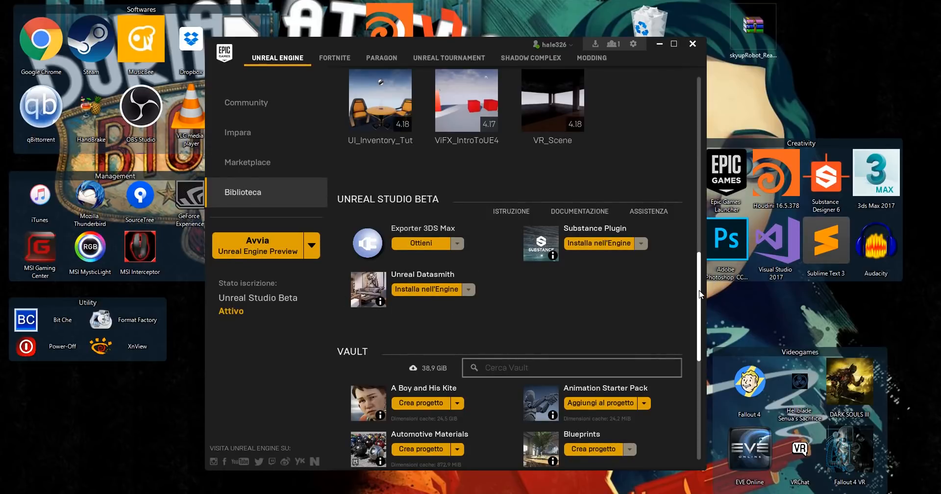
left_click_drag(698, 294, 693, 138)
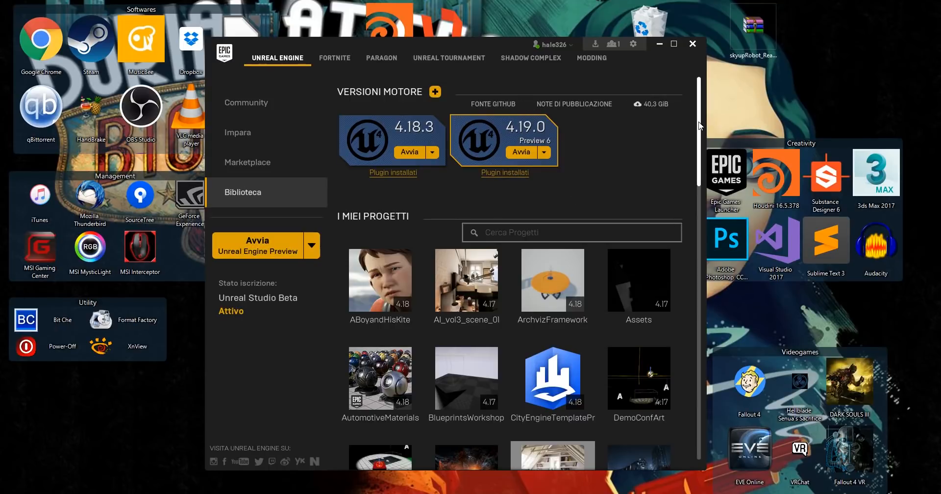
left_click_drag(699, 126, 689, 297)
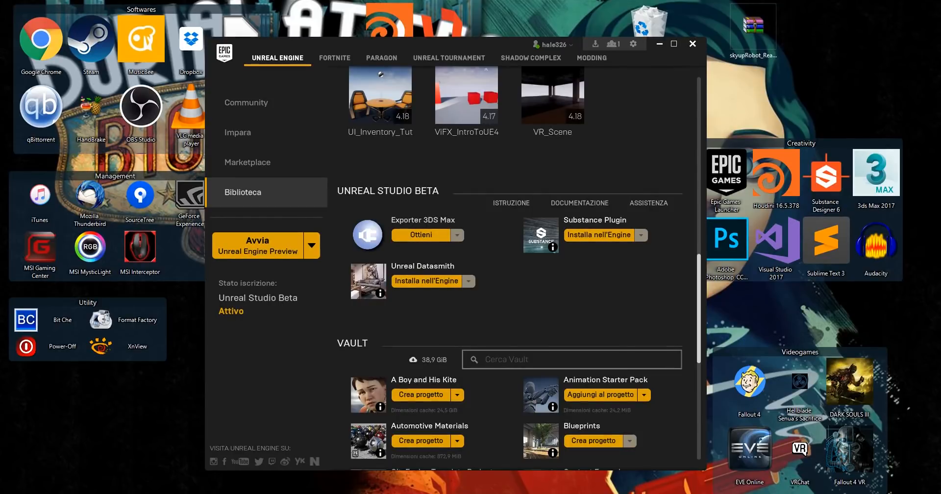
Step: Switch to the browser and examine the Autodesk 3ds Max exporter offered on the Unreal Studio Downloads page
left_click(200, 491)
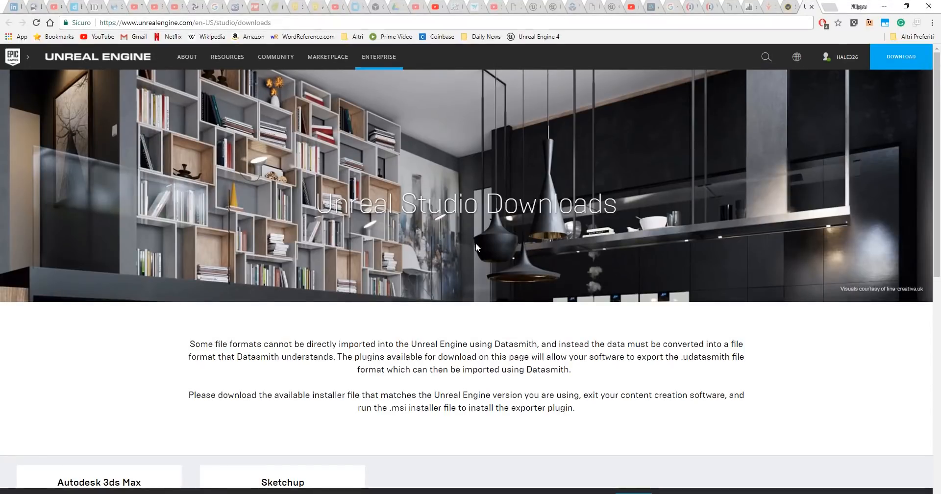
scroll(475, 245, "down", 6)
left_click(149, 254)
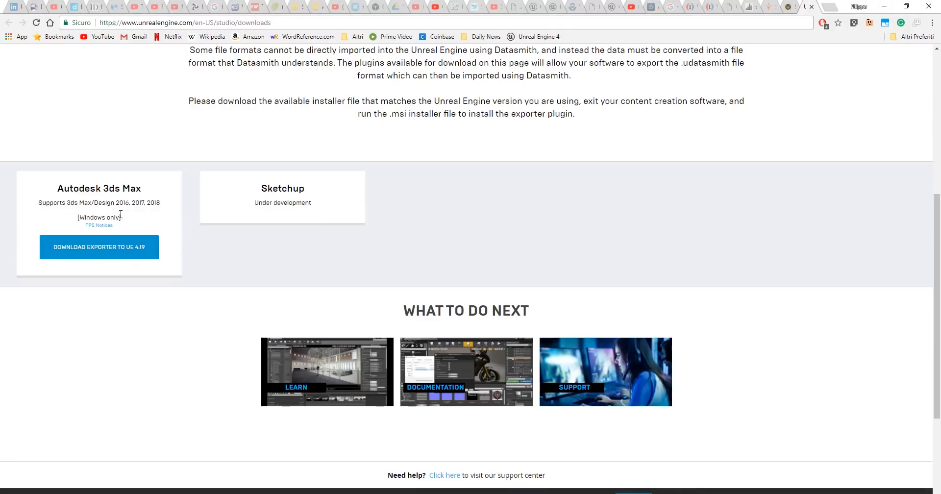
scroll(350, 199, "up", 6)
scroll(319, 240, "down", 7)
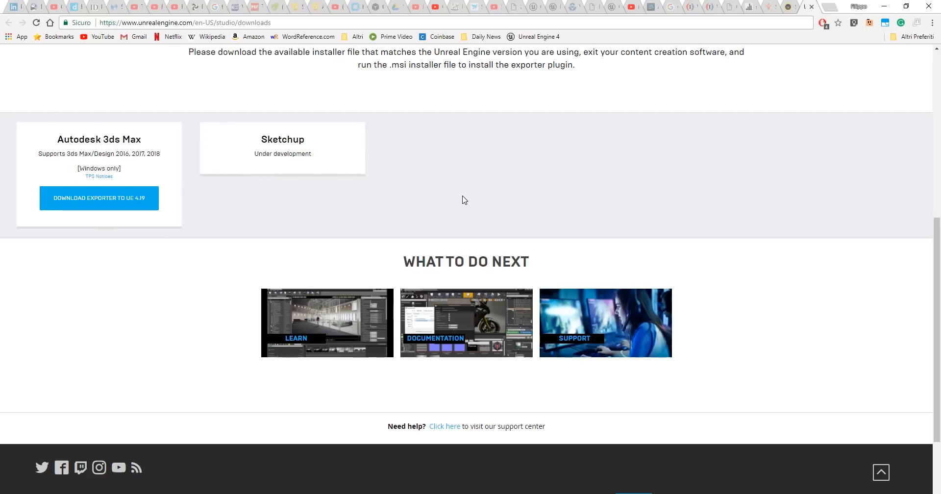
scroll(464, 200, "up", 7)
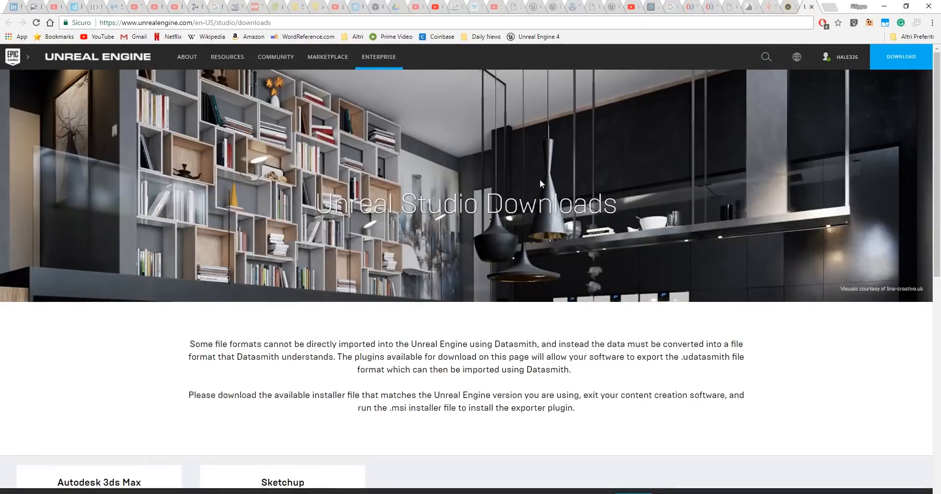
scroll(523, 151, "down", 6)
scroll(337, 128, "up", 6)
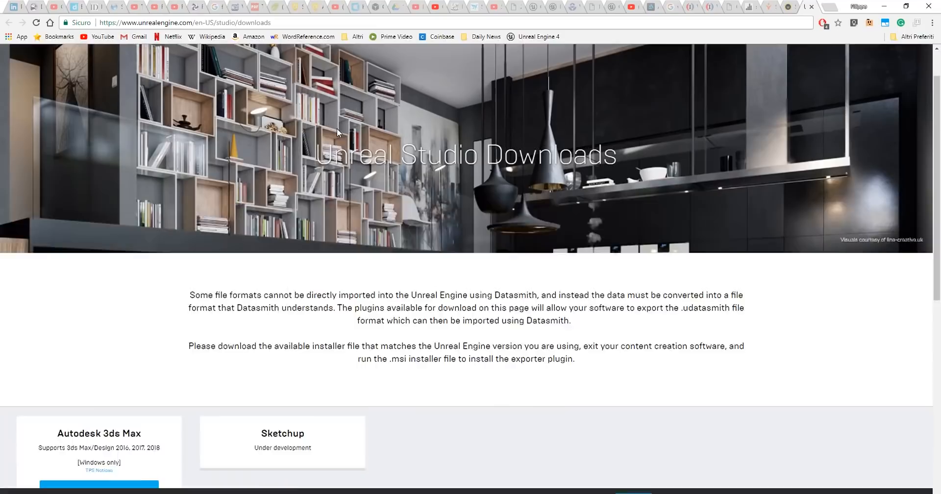
scroll(163, 179, "down", 6)
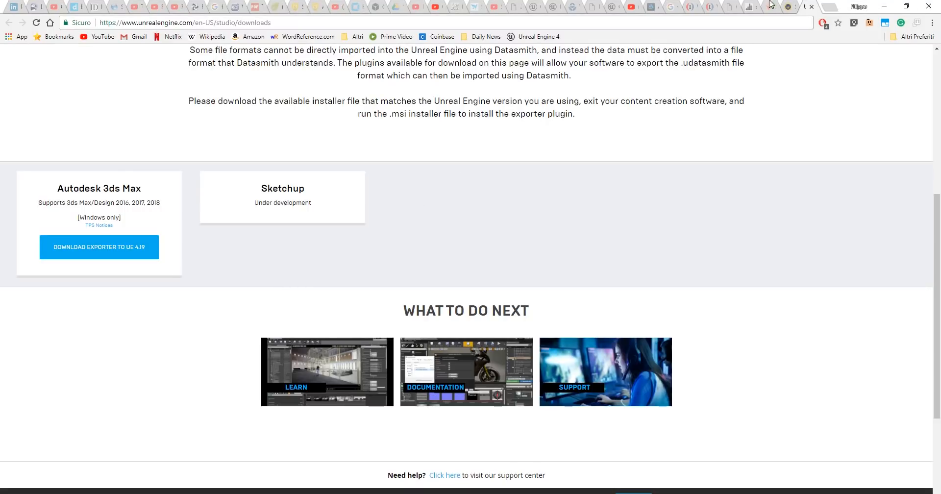
left_click(886, 6)
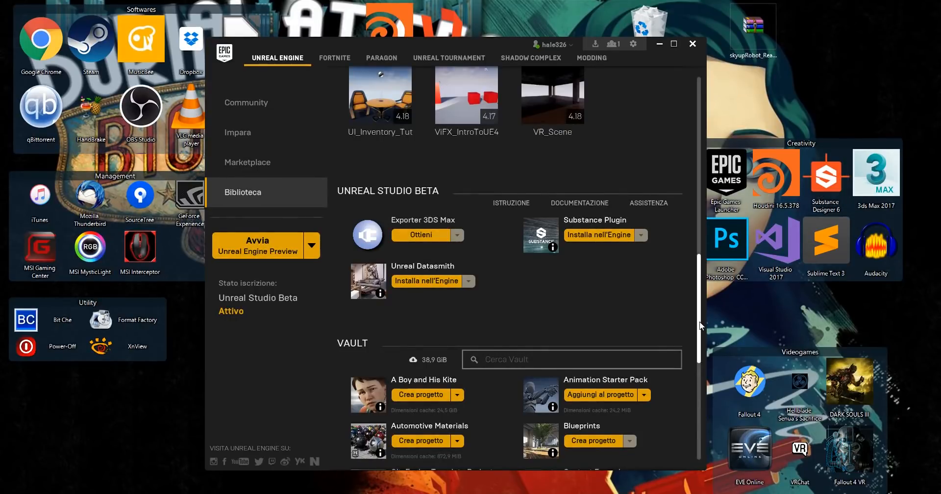
Step: Try to install the Unreal Datasmith plugin into the engine from the launcher's Unreal Studio Beta section
scroll(351, 287, "up", 3)
scroll(351, 287, "down", 3)
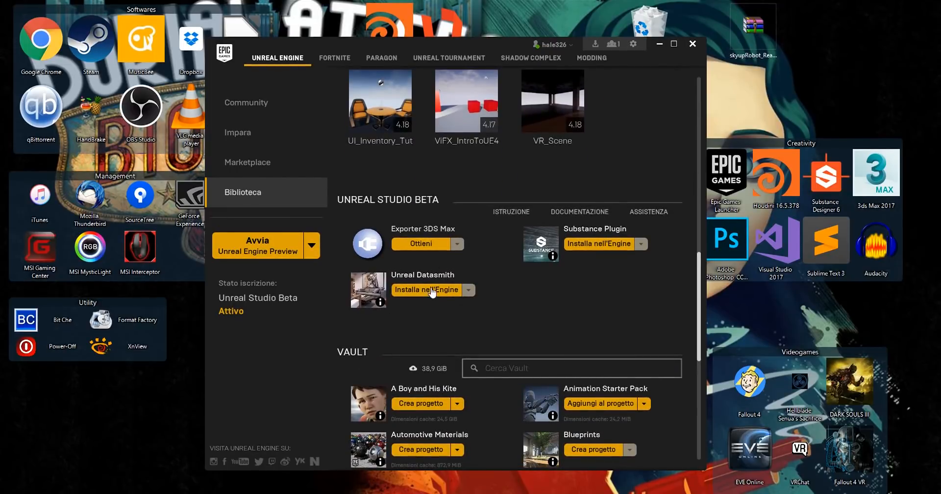
scroll(698, 288, "up", 1)
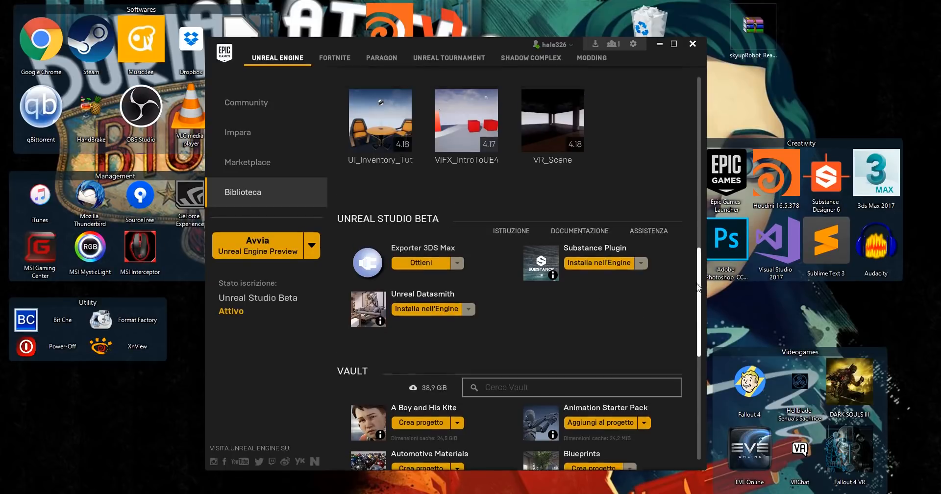
left_click_drag(698, 288, 693, 117)
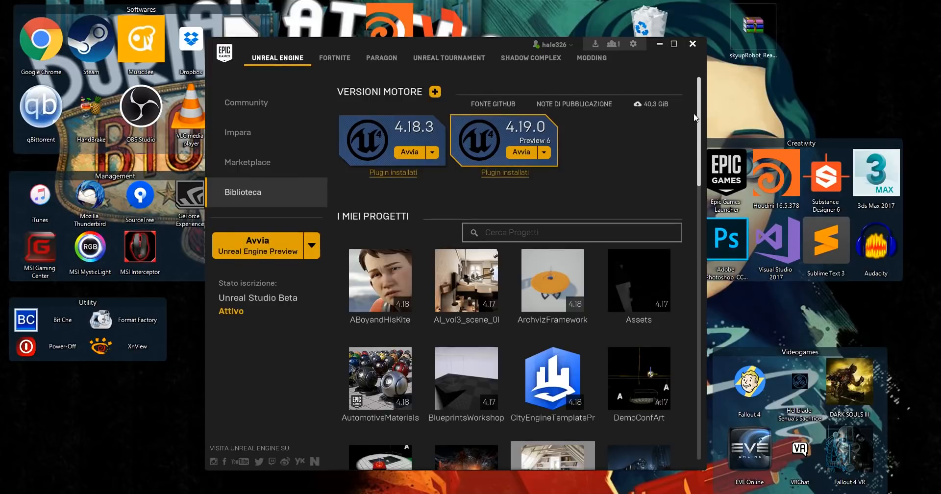
left_click_drag(699, 118, 694, 242)
scroll(688, 283, "down", 5)
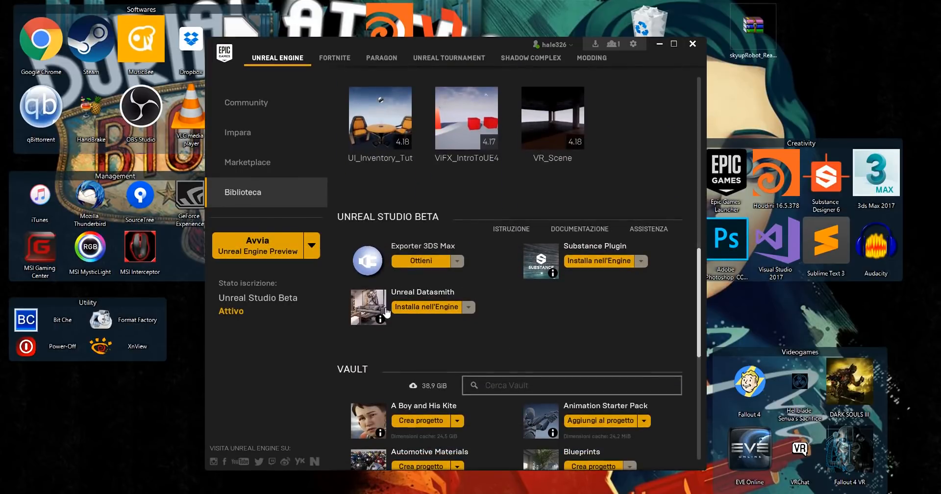
left_click(428, 307)
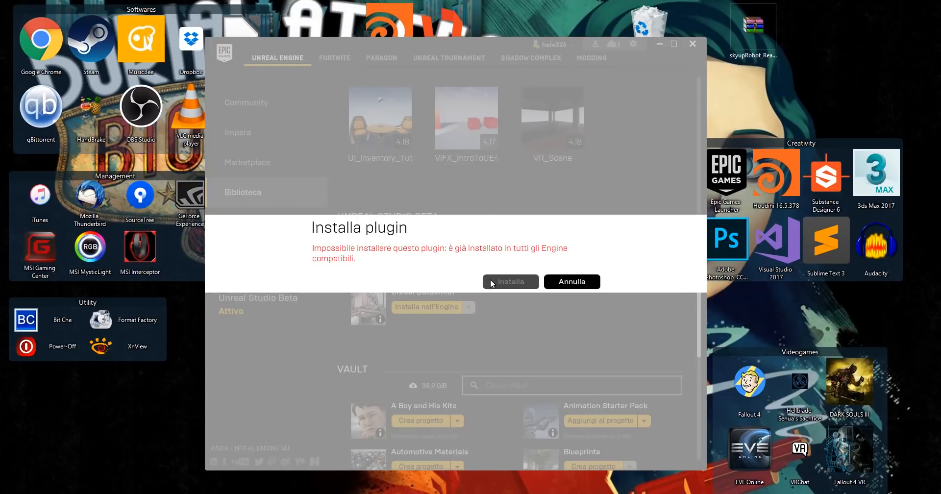
left_click(586, 281)
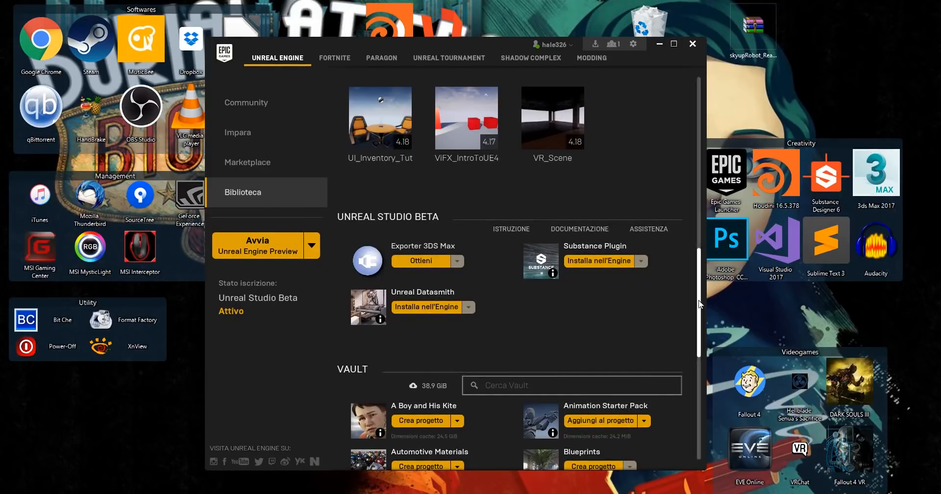
left_click_drag(700, 304, 701, 133)
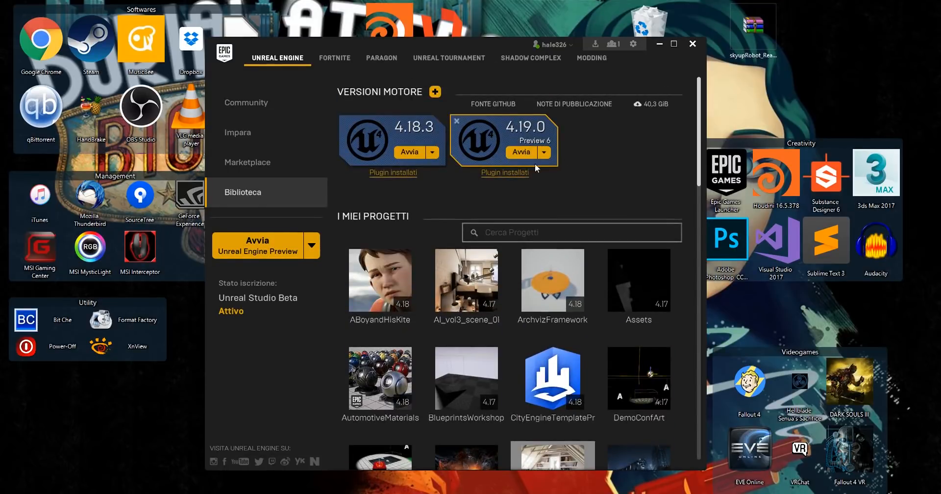
left_click_drag(698, 81, 660, 249)
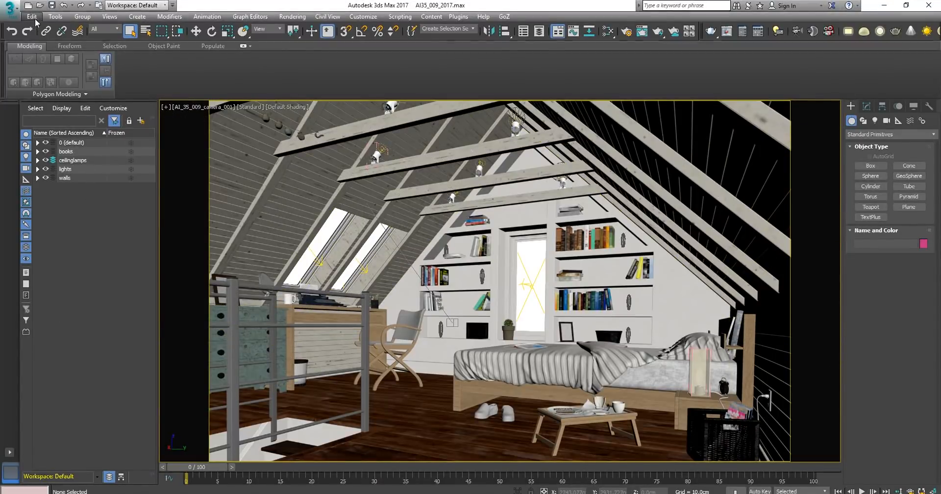
Step: Start exporting the attic scene from 3ds Max and create a Datasmith folder on the Desktop as its destination
left_click(9, 7)
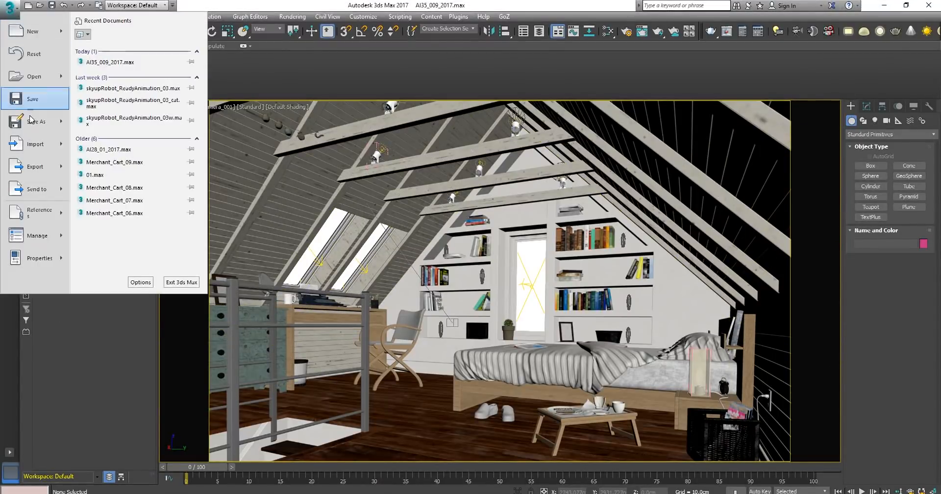
left_click(35, 168)
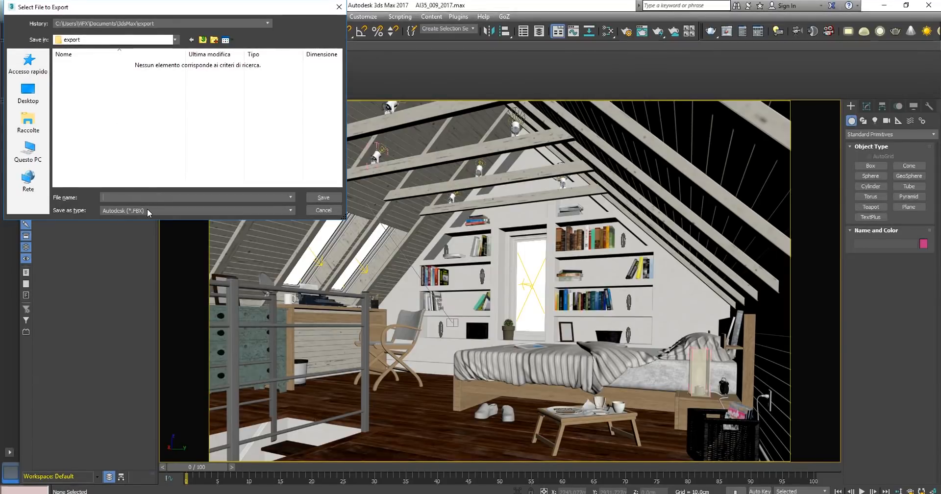
left_click(31, 101)
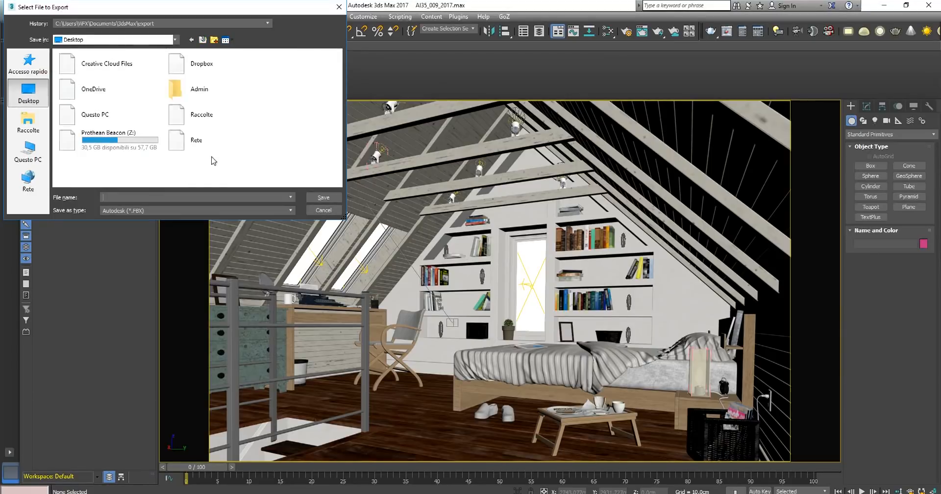
left_click(214, 40)
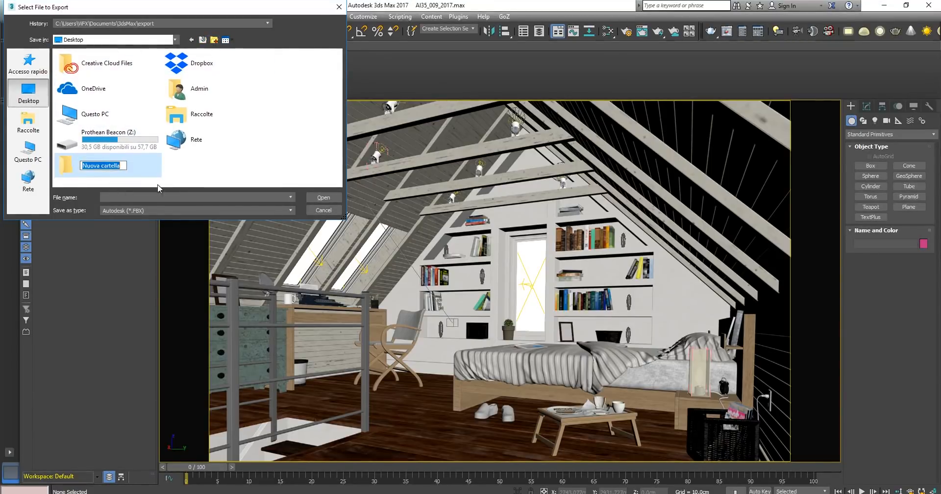
type("Datasmith")
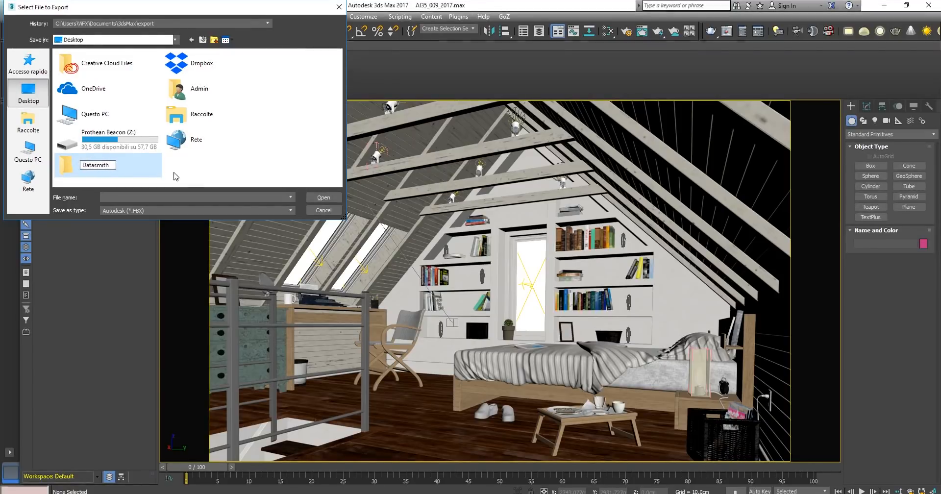
key("Return")
double_click(113, 162)
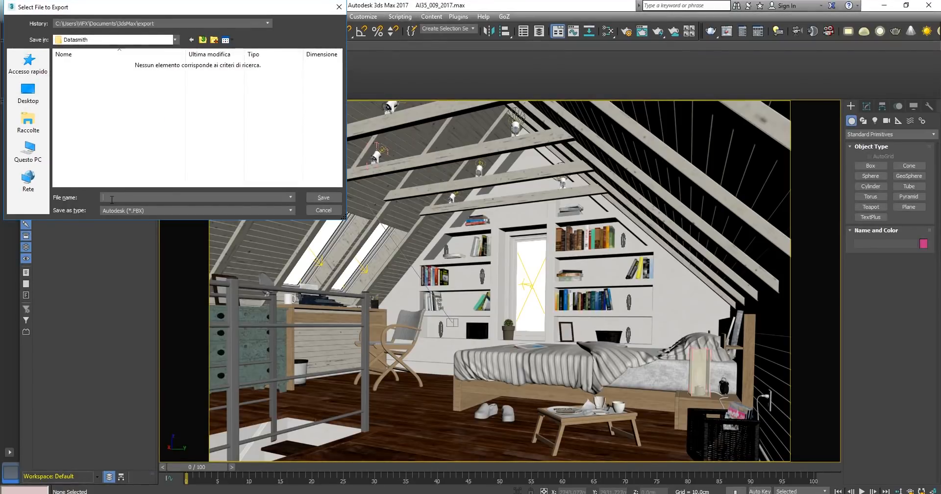
Step: Name the export file datasmith and set its file type to Unreal Datasmith (*.UDATASMITH)
type("d")
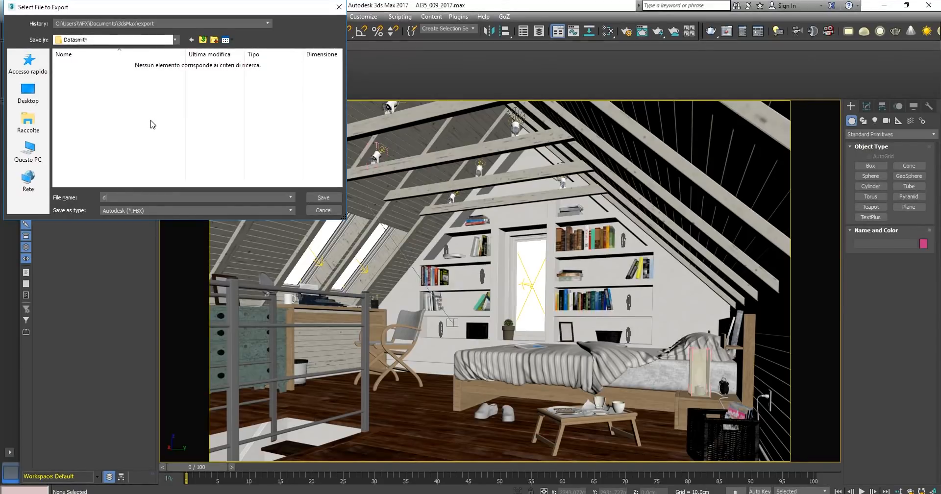
type("atasmith")
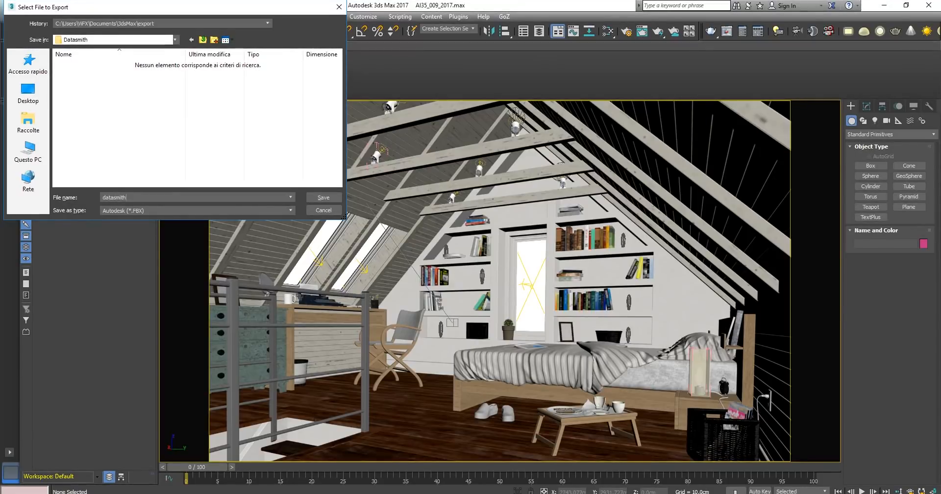
left_click(136, 211)
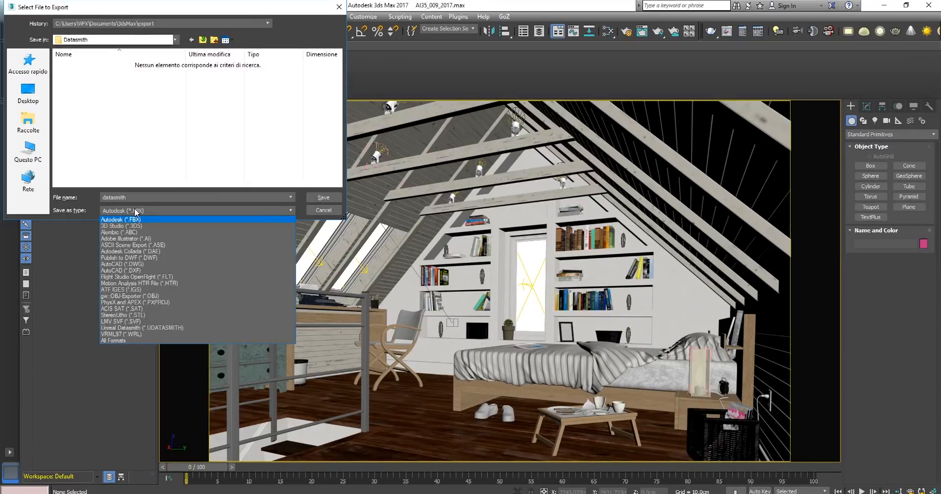
left_click(134, 210)
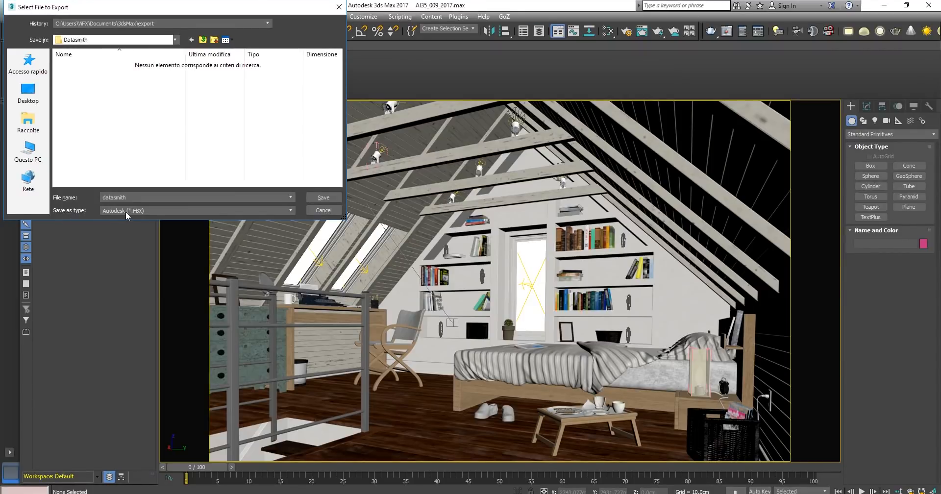
left_click(126, 211)
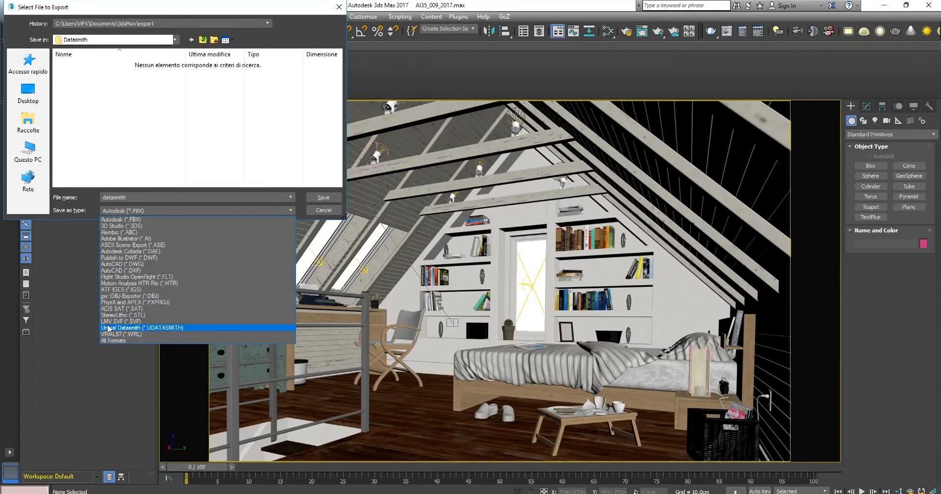
left_click(163, 327)
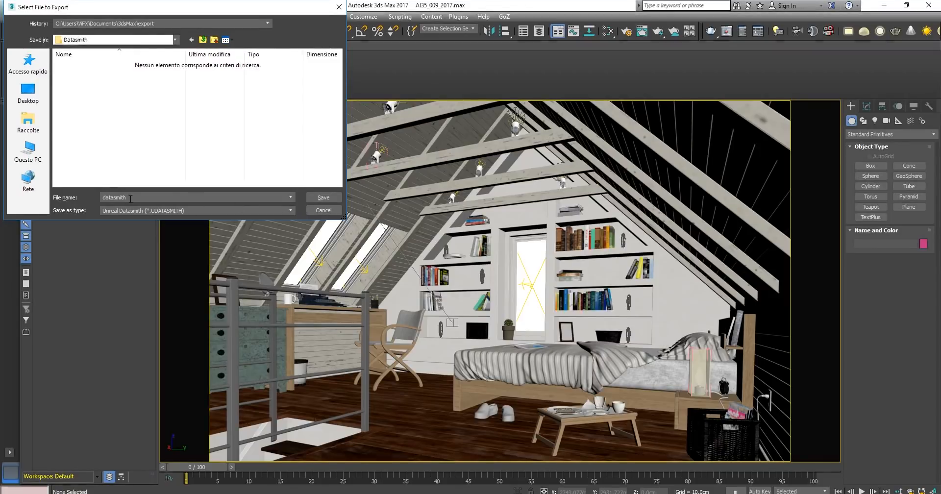
Step: Save the Datasmith export of the attic scene with Visible objects included in the export options
left_click(322, 198)
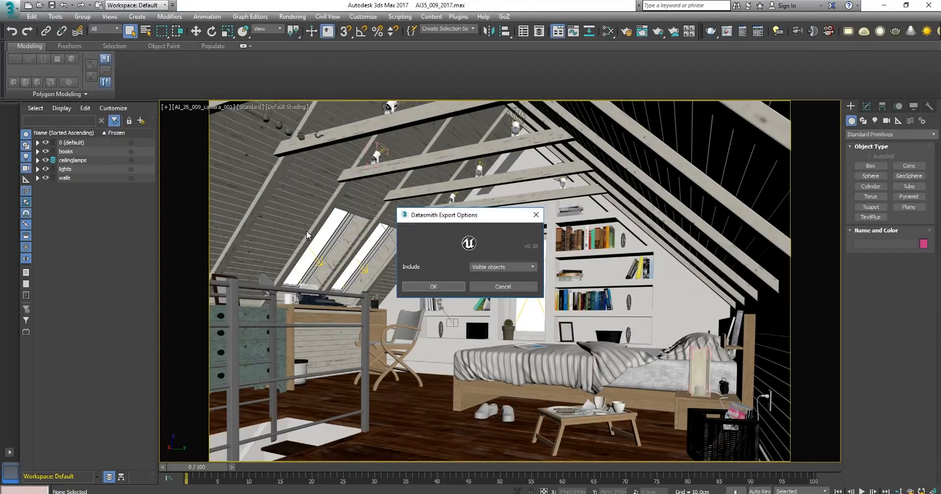
left_click_drag(454, 220, 324, 193)
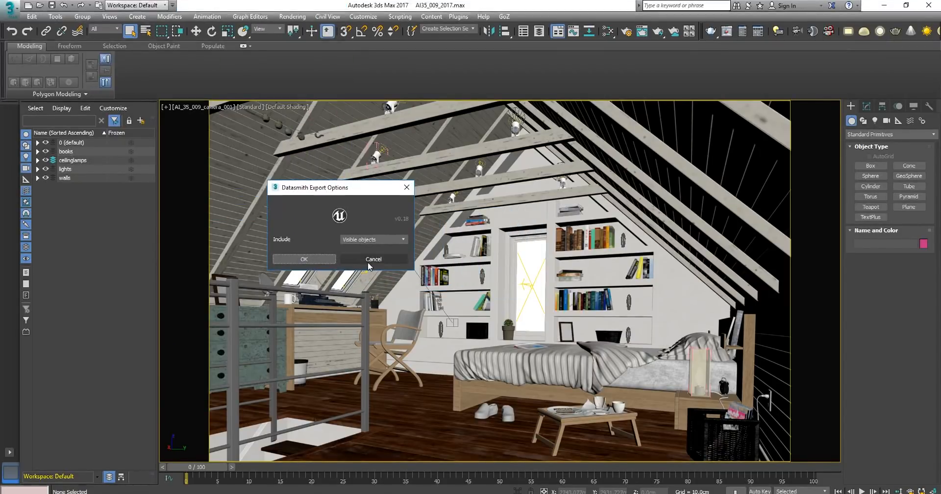
left_click(386, 238)
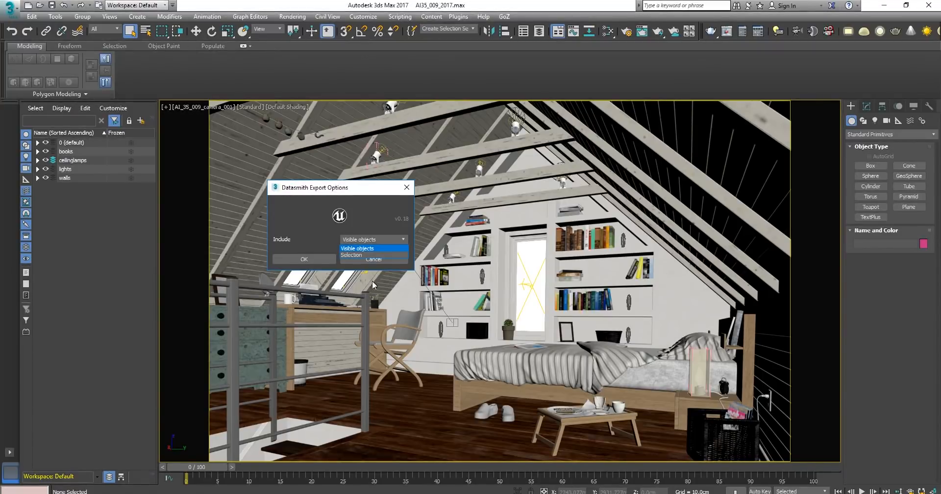
left_click(364, 240)
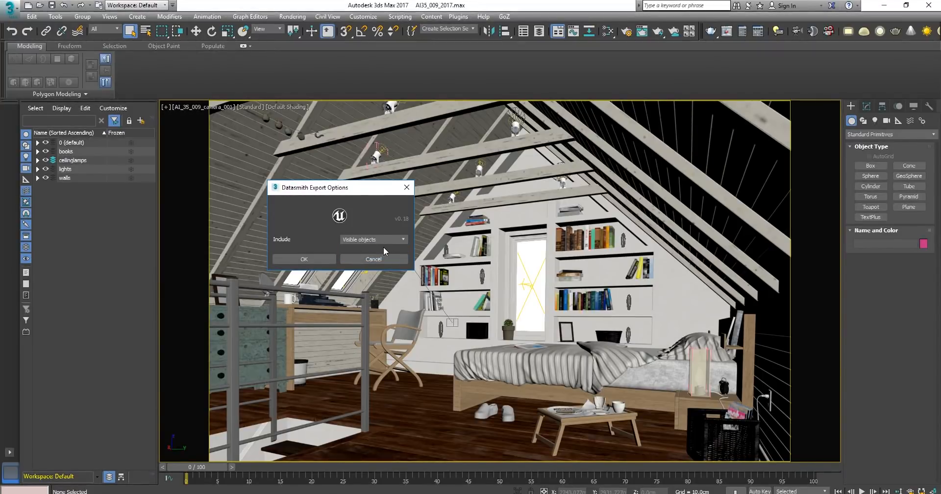
left_click(302, 260)
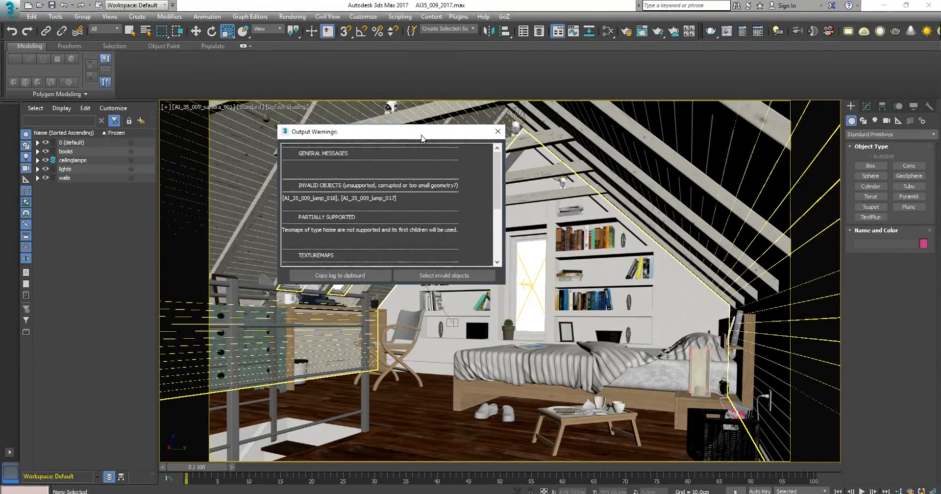
Step: Examine the export's output warnings, covering invalid objects, partially supported items and texture maps
left_click_drag(425, 138, 374, 161)
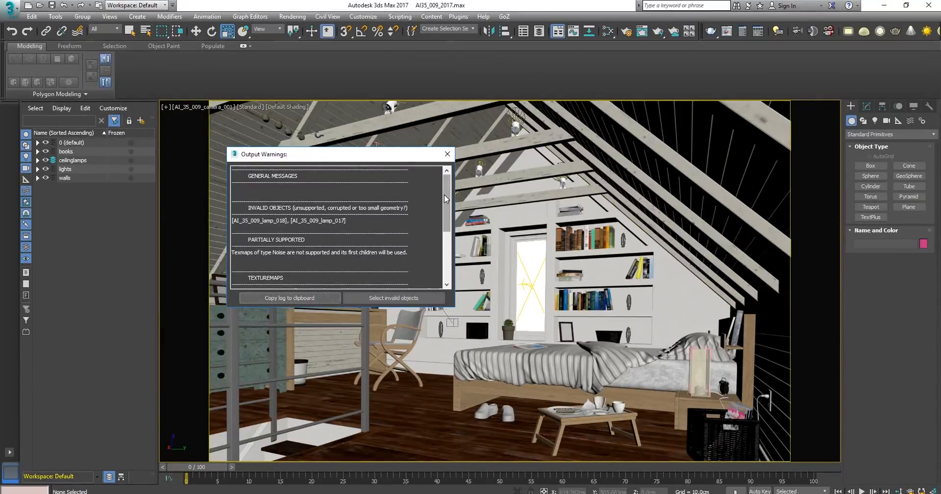
mouse_move(444, 195)
left_mouse_down()
mouse_move(439, 244)
mouse_move(449, 189)
left_mouse_up()
left_click_drag(382, 166, 240, 214)
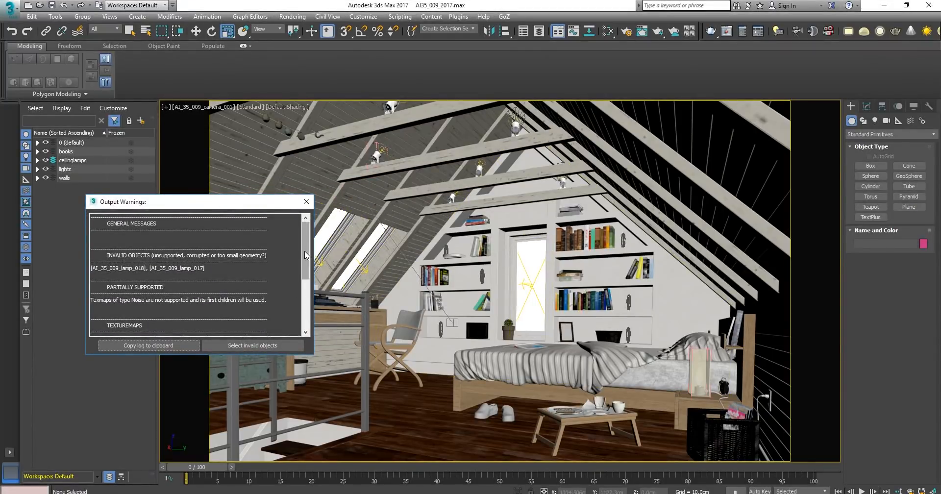
left_click_drag(305, 244, 305, 254)
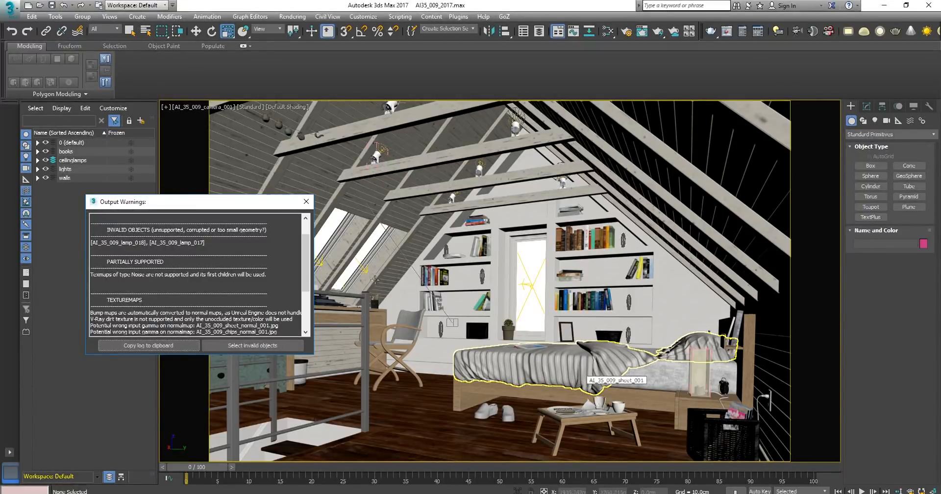
mouse_move(303, 254)
left_mouse_down()
mouse_move(308, 295)
mouse_move(307, 245)
left_mouse_up()
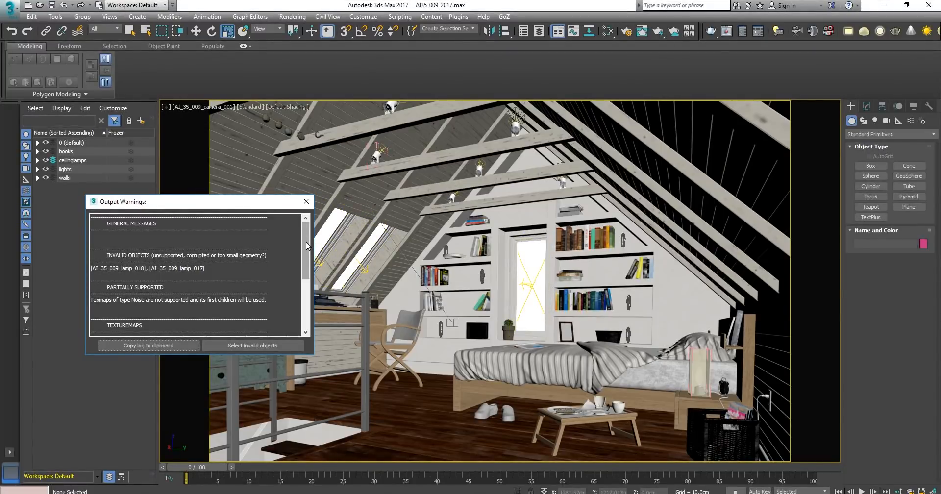
mouse_move(305, 242)
left_mouse_down()
mouse_move(310, 285)
mouse_move(301, 252)
left_mouse_up()
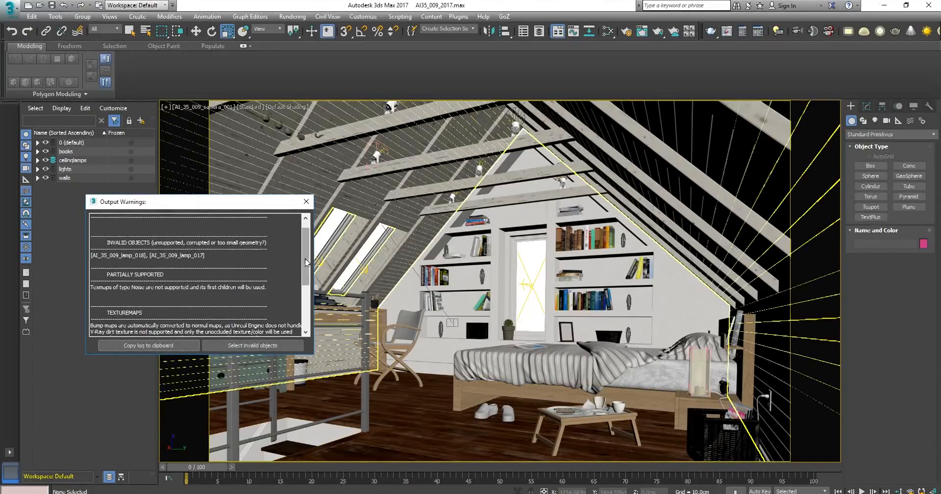
left_click_drag(308, 253, 305, 230)
scroll(305, 240, "down", 1)
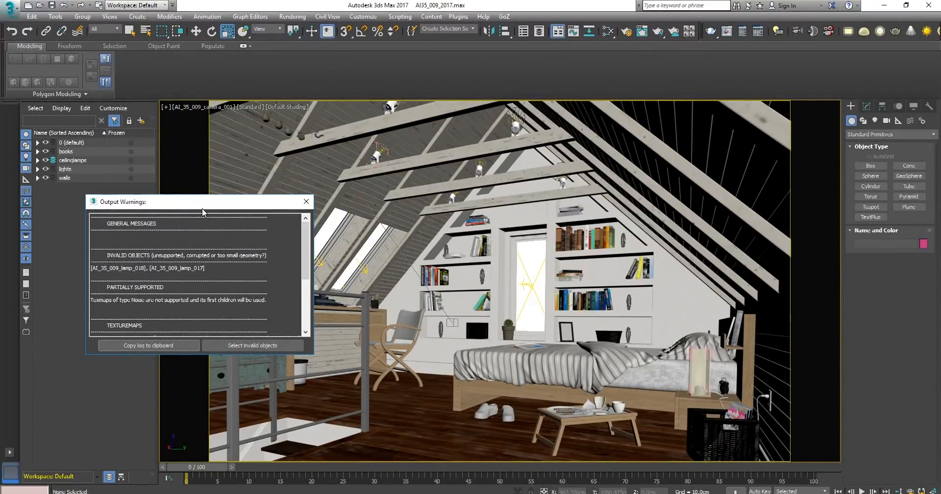
left_click_drag(202, 211, 182, 232)
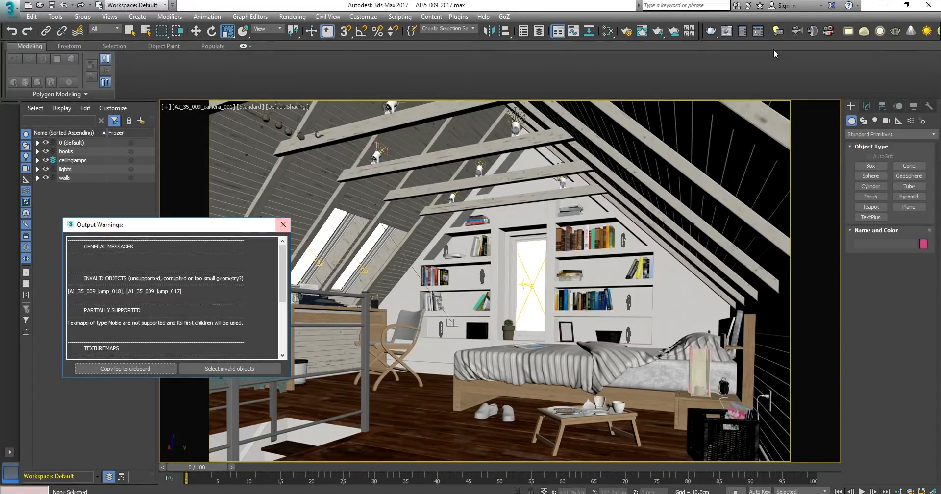
Step: Switch from 3ds Max to the Epic Games Launcher's library, and bring the Unreal Project Browser to the front
left_click(886, 5)
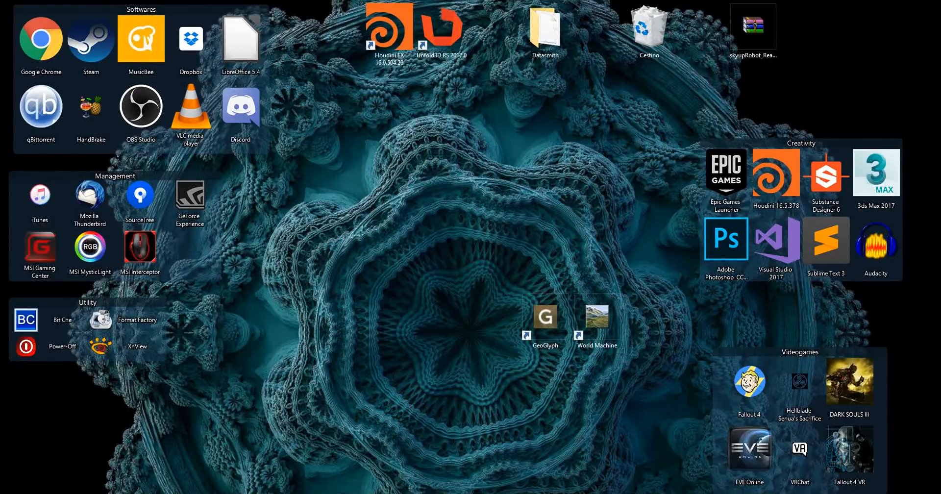
left_click(365, 493)
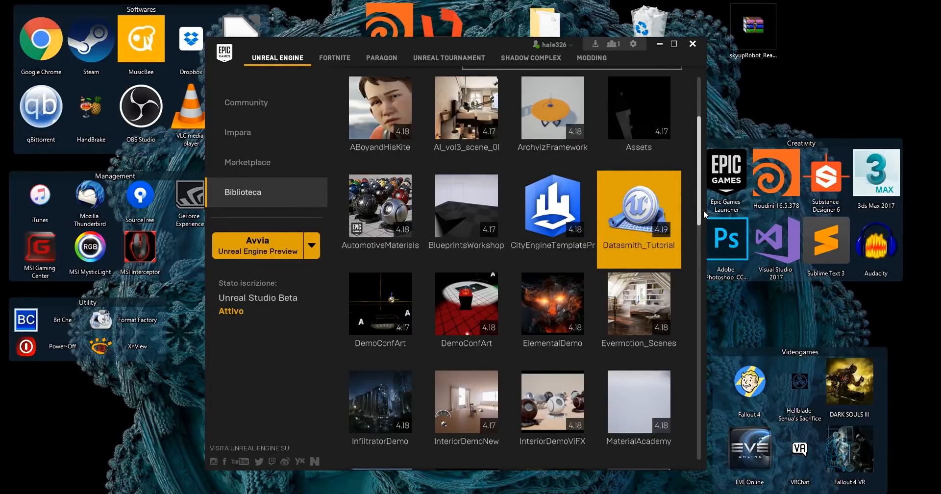
scroll(701, 206, "up", 3)
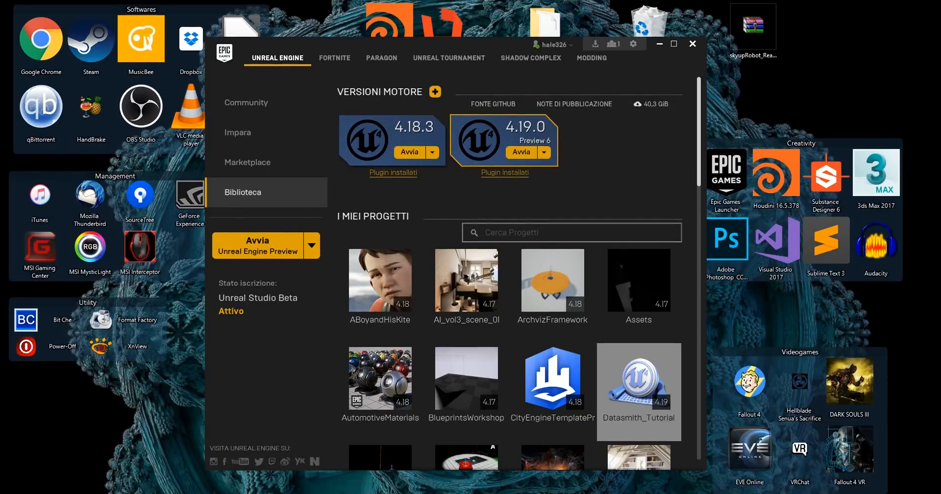
mouse_move(517, 492)
left_click_drag(0, 96, 296, 67)
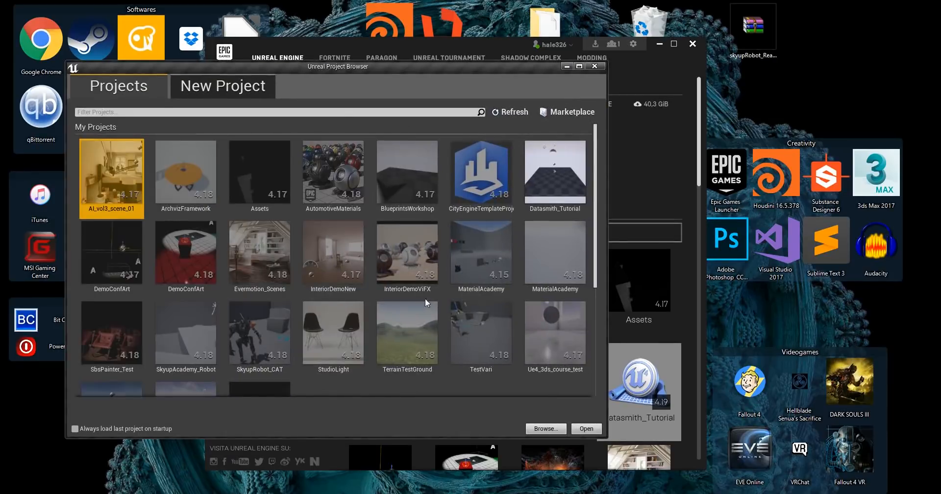
Step: Examine the Unreal Studio new-project templates, Blank and Product Viewer, and return to the Datasmith_Tutorial project in the Unreal Editor
left_click(213, 85)
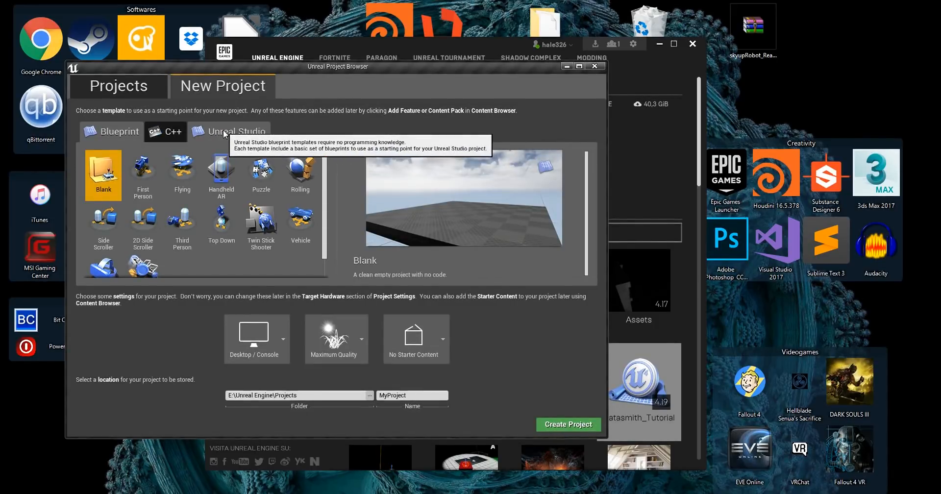
left_click(242, 133)
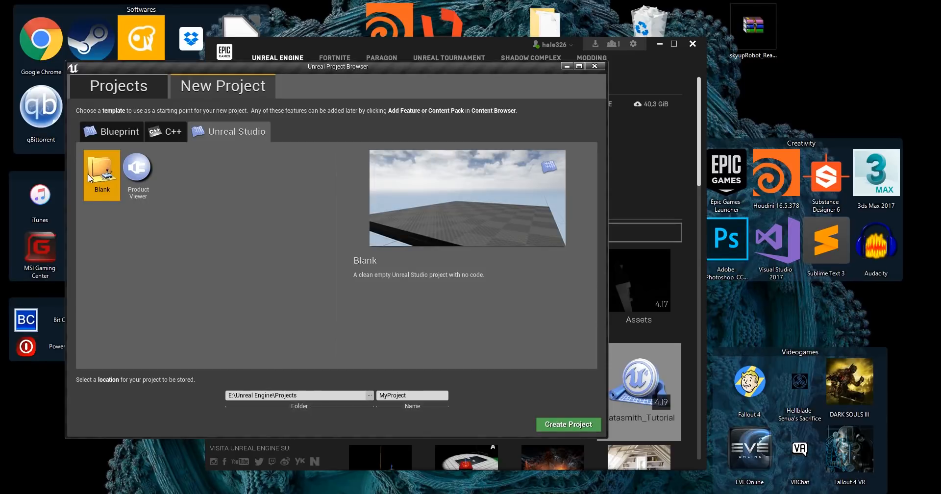
left_click(138, 186)
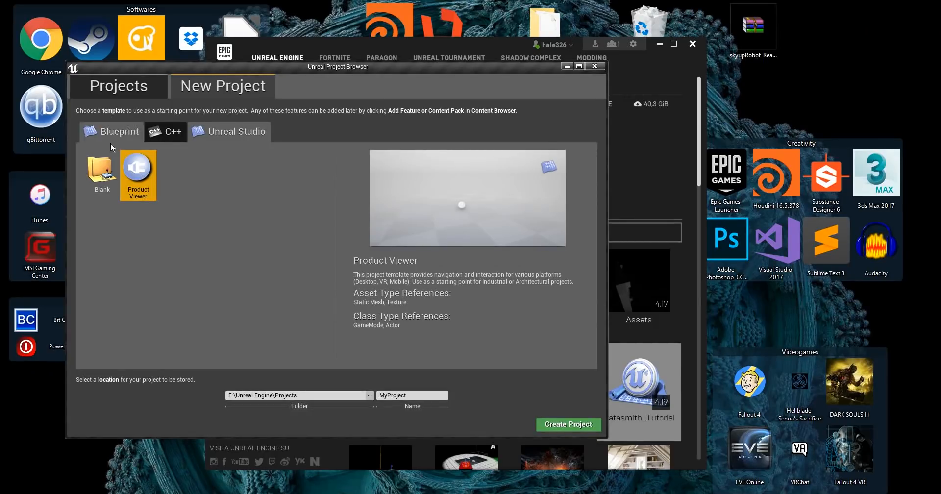
left_click(116, 185)
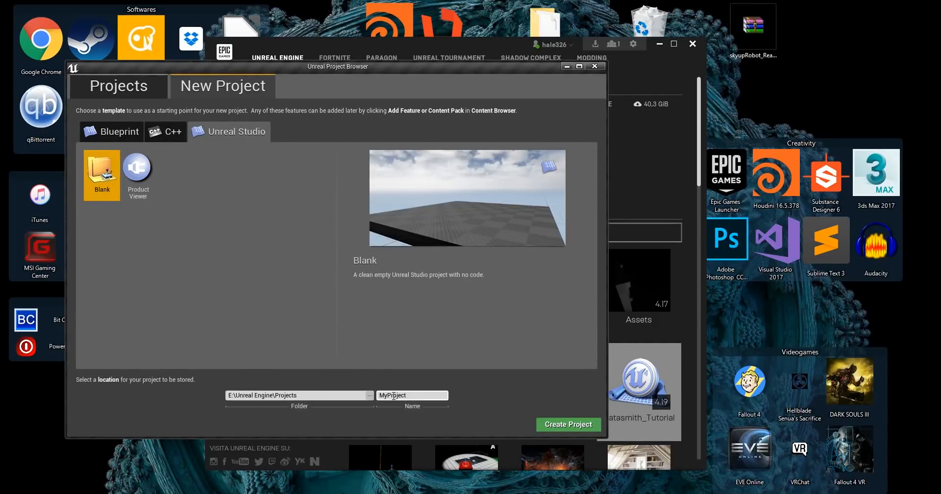
left_click(567, 66)
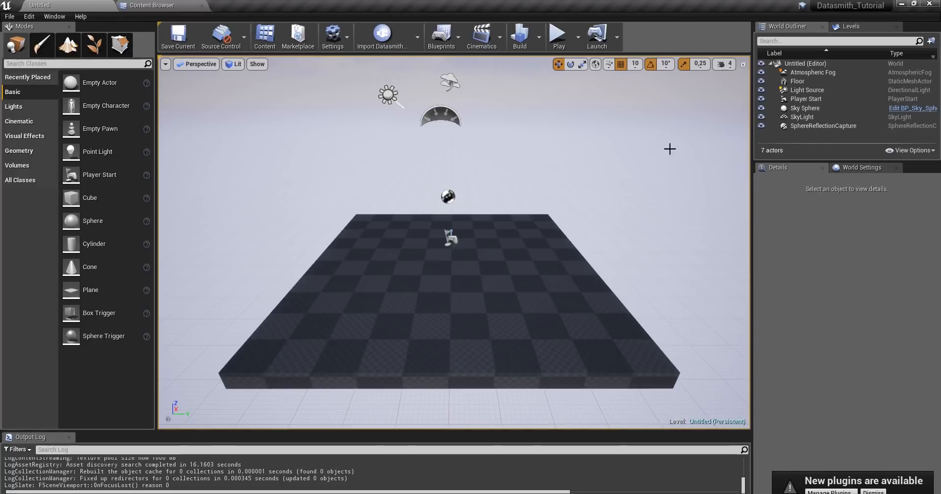
Step: Delete the sphere reflection capture, player start, atmospheric fog and floor actors from the level
right_click_drag(632, 269, 646, 242)
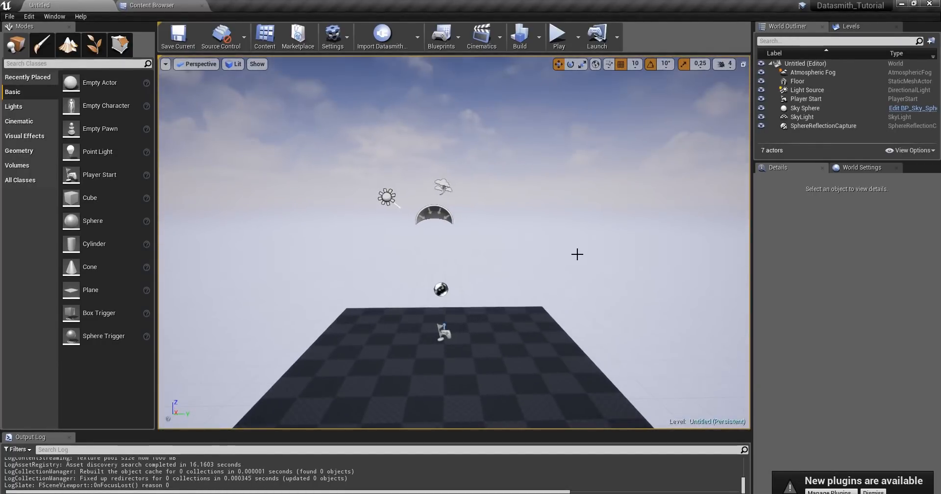
mouse_move(577, 254)
right_mouse_down()
mouse_move(576, 275)
mouse_move(565, 252)
right_mouse_up()
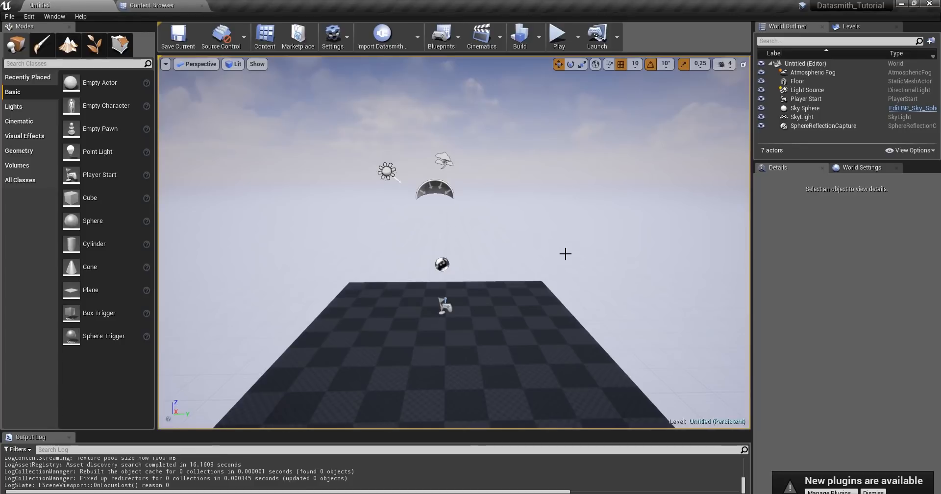
left_click(442, 263)
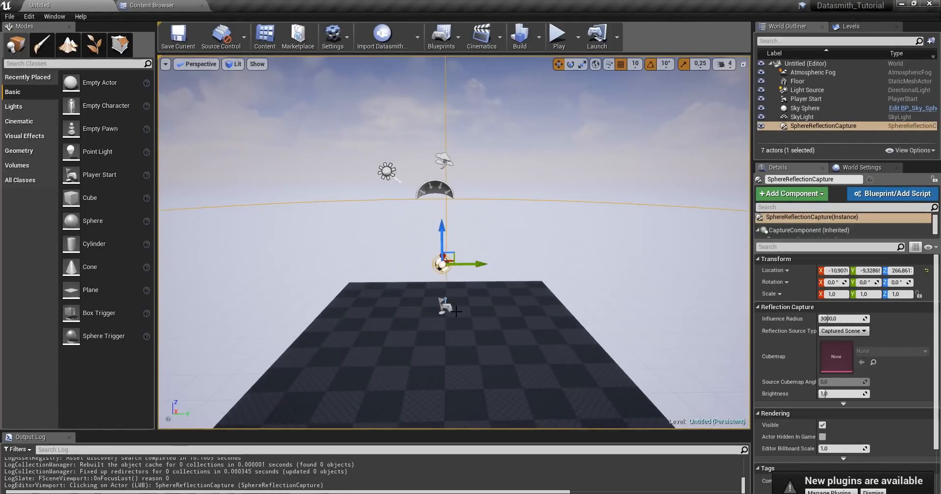
key("Delete")
key("Delete")
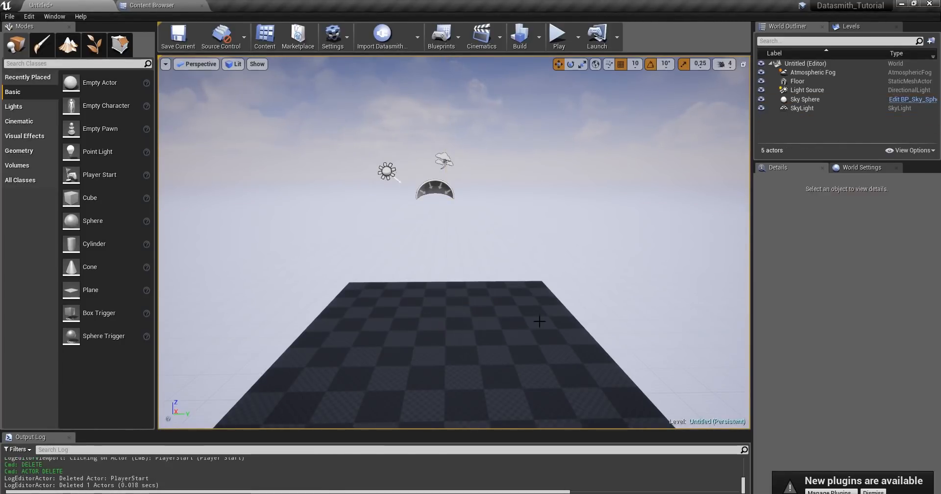
left_click(443, 156)
key("Delete")
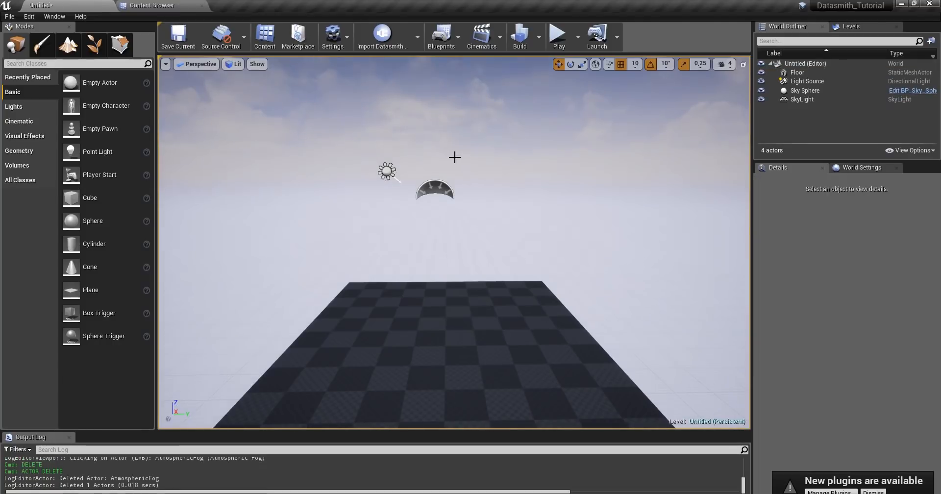
left_click(492, 322)
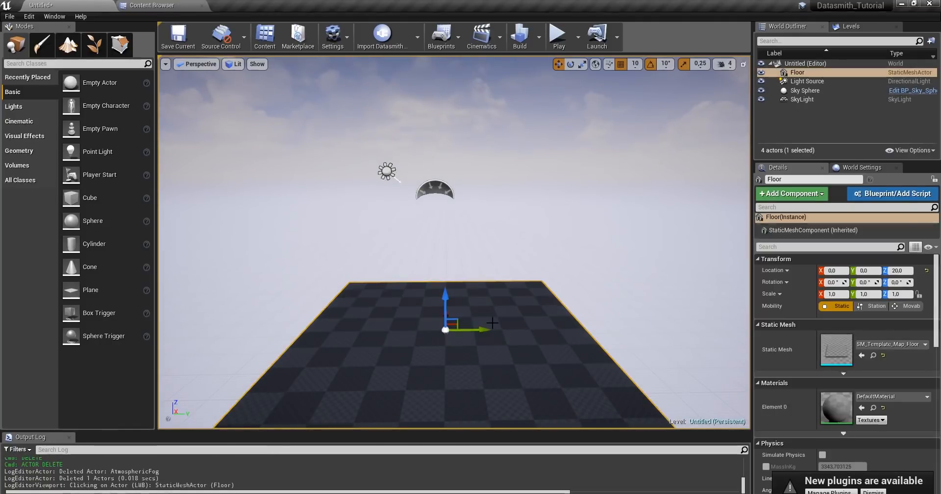
key("Delete")
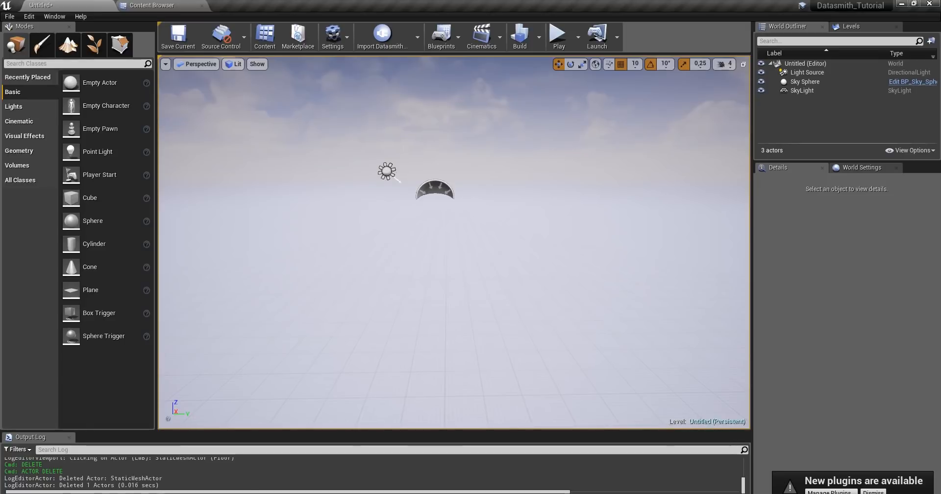
Step: Inspect the remaining directional light and SkyLight actors in the level
left_click(598, 210)
right_click_drag(598, 210, 593, 172)
left_click(398, 255)
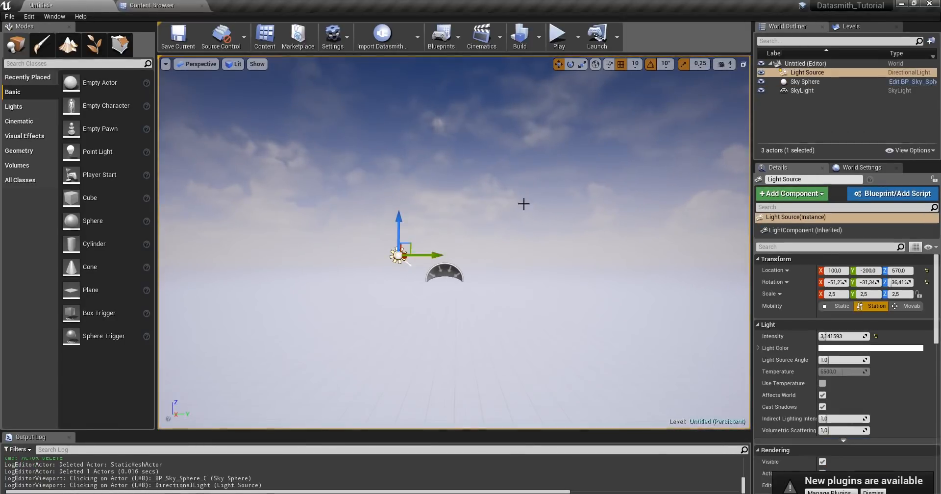
right_click_drag(533, 190, 529, 226)
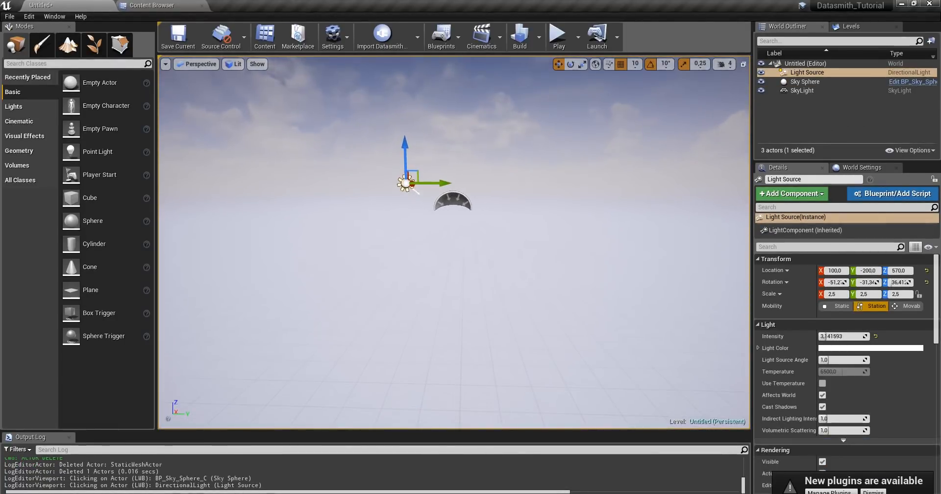
left_click(466, 206)
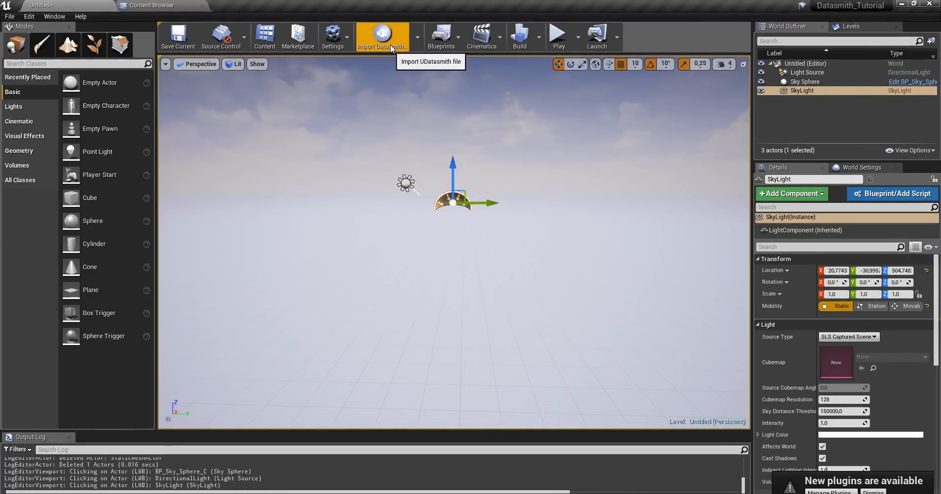
Step: Examine the available Datasmith importer types, Import Datasmith and Import CAD
left_click(417, 37)
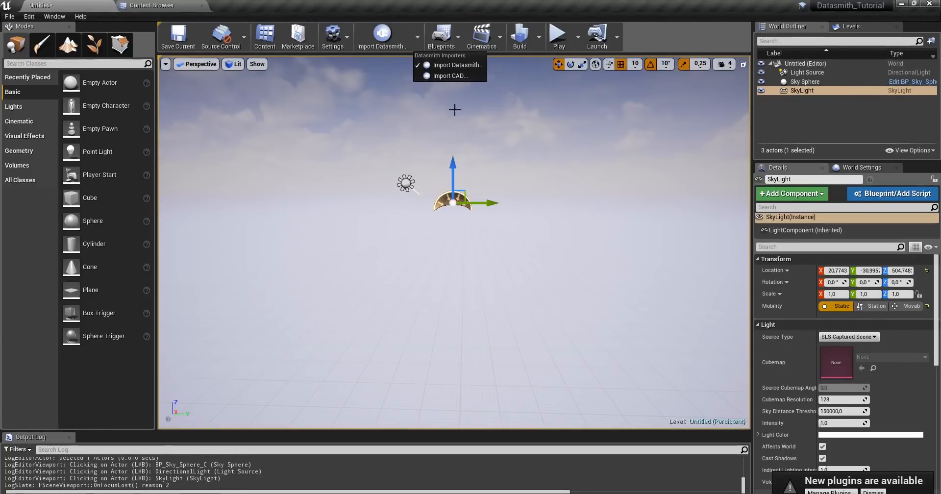
left_click(326, 117)
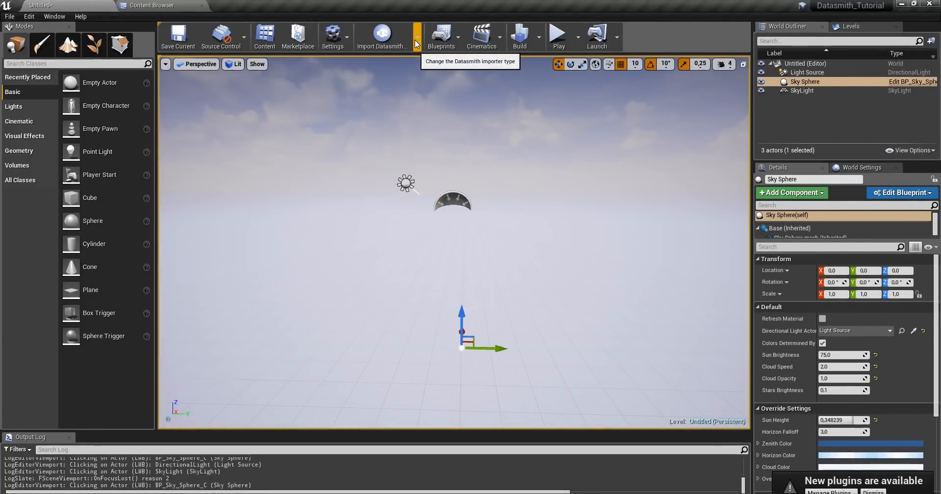
left_click(417, 40)
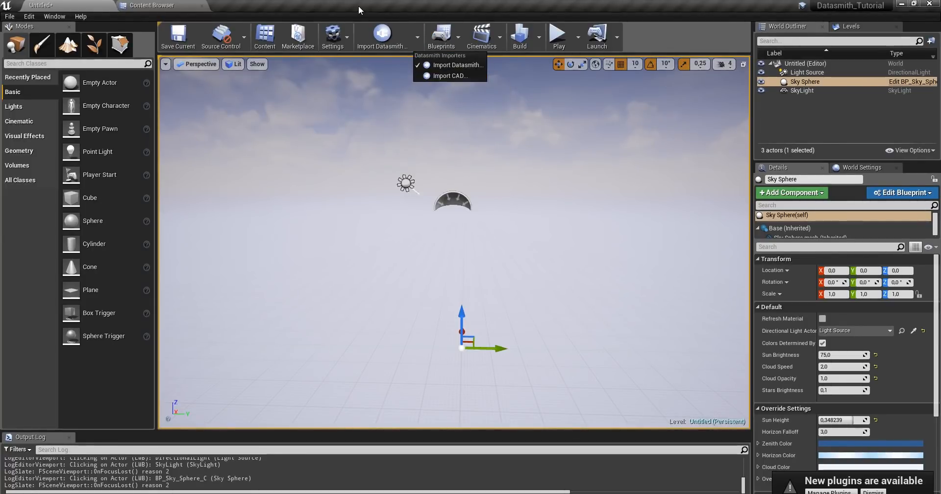
left_click(361, 94)
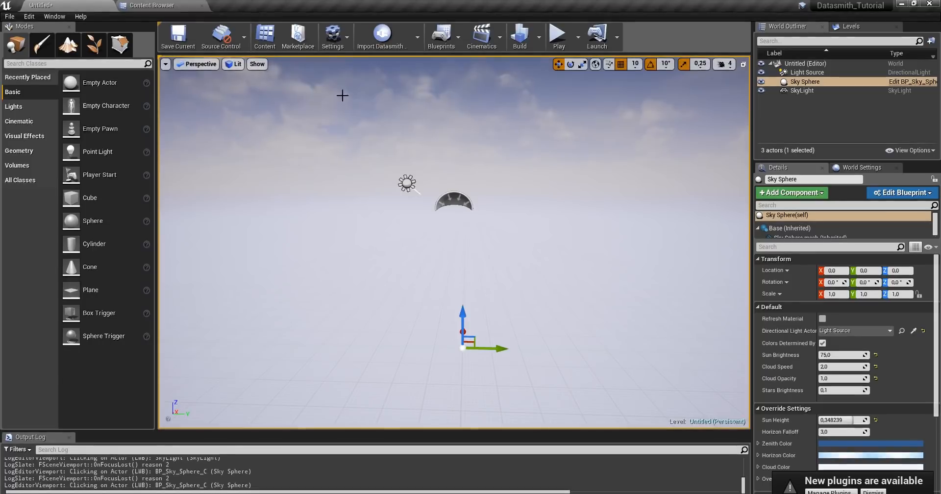
Step: Start a Datasmith import and open datasmith.udatasmith from the Datasmith folder on the Desktop
left_click(381, 33)
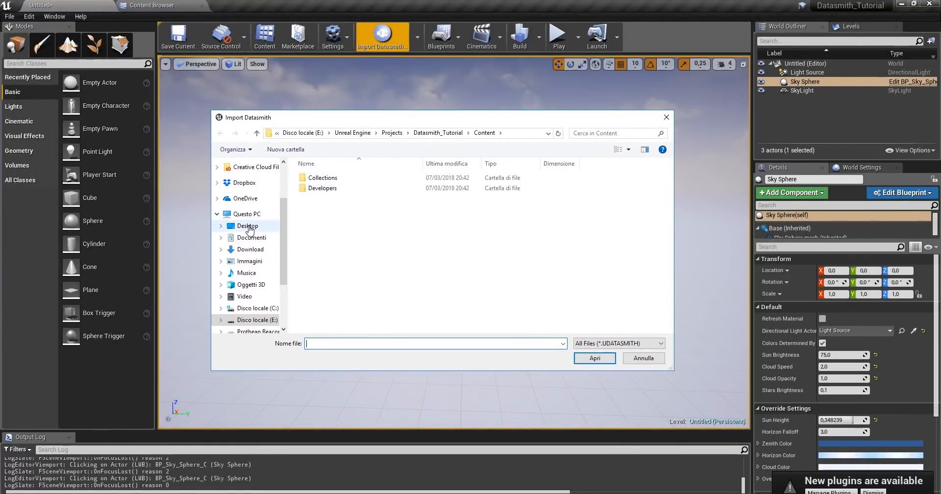
left_click(248, 226)
double_click(321, 183)
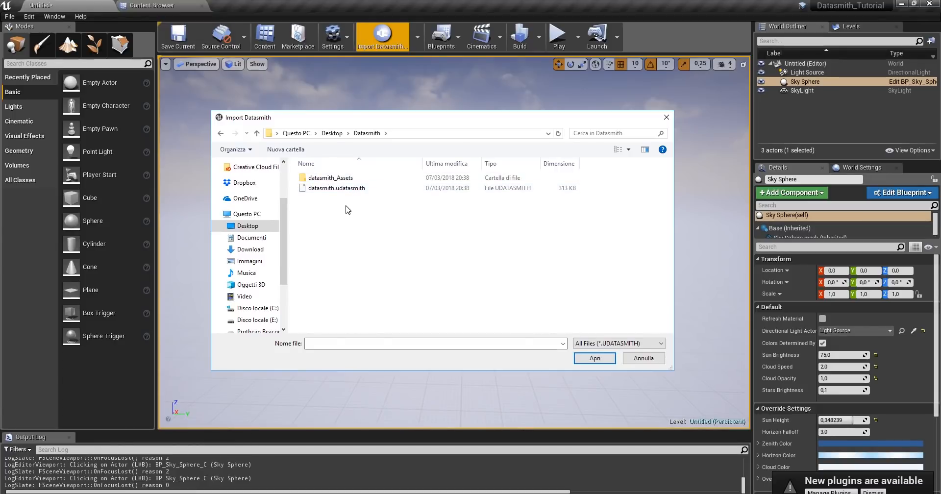
left_click(338, 188)
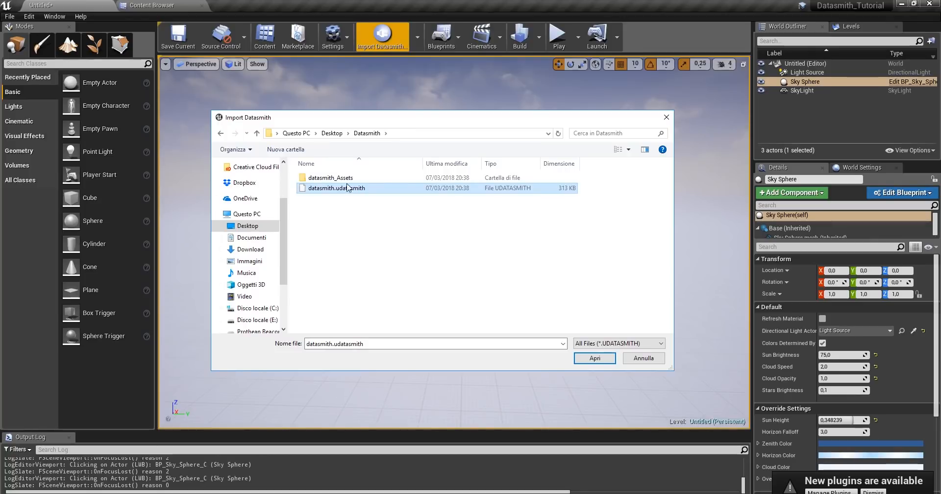
double_click(321, 179)
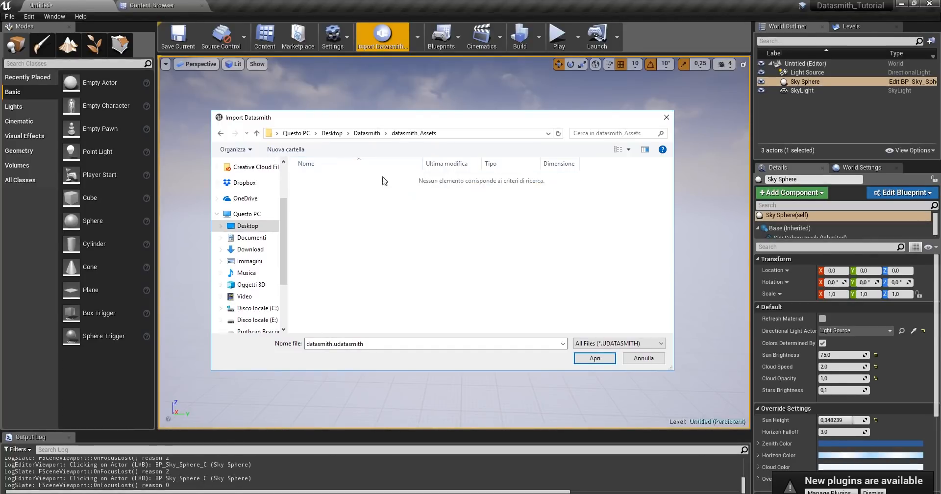
left_click(257, 134)
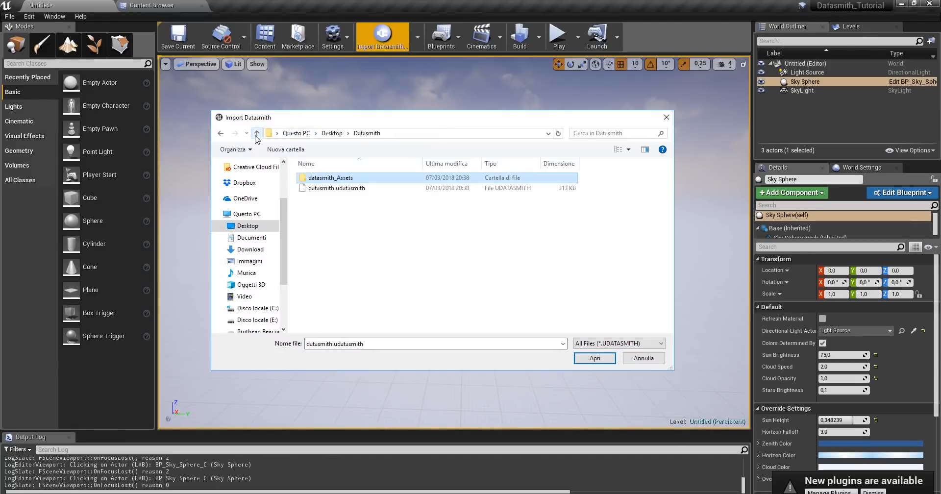
left_click(349, 189)
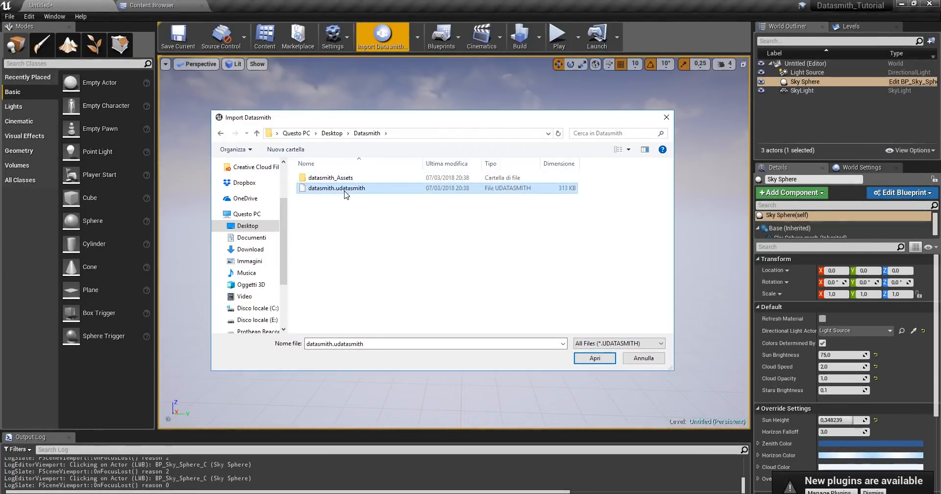
left_click(593, 358)
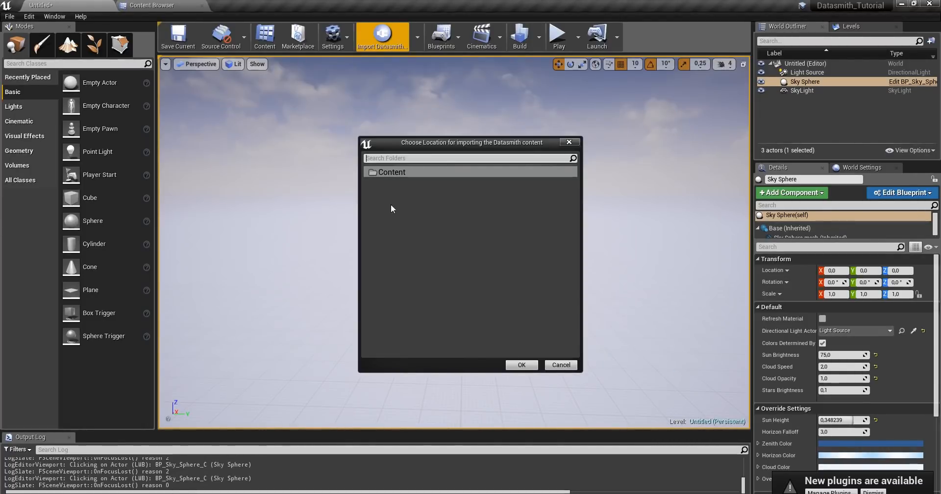
Step: Create a folder named Imported under Content and choose it as the import location for the Datasmith content
left_click_drag(433, 152, 344, 155)
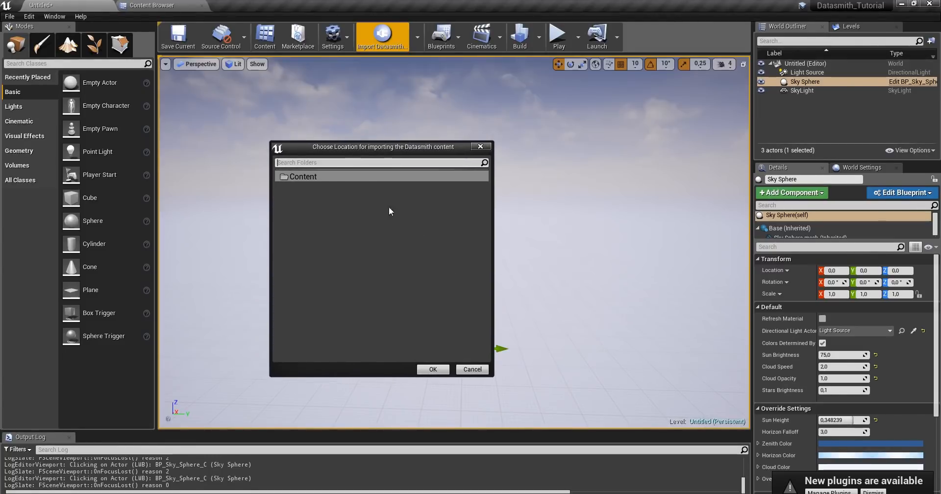
right_click(293, 180)
left_click(324, 186)
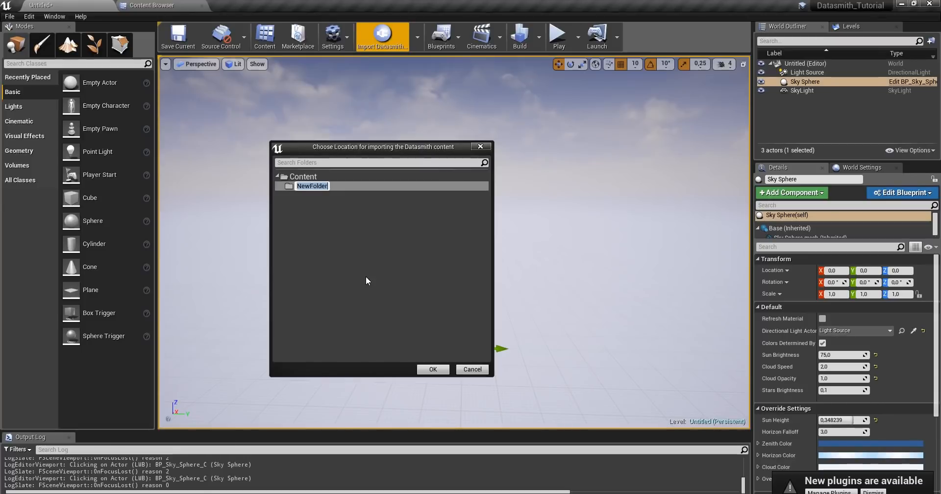
type("Imported")
key("Return")
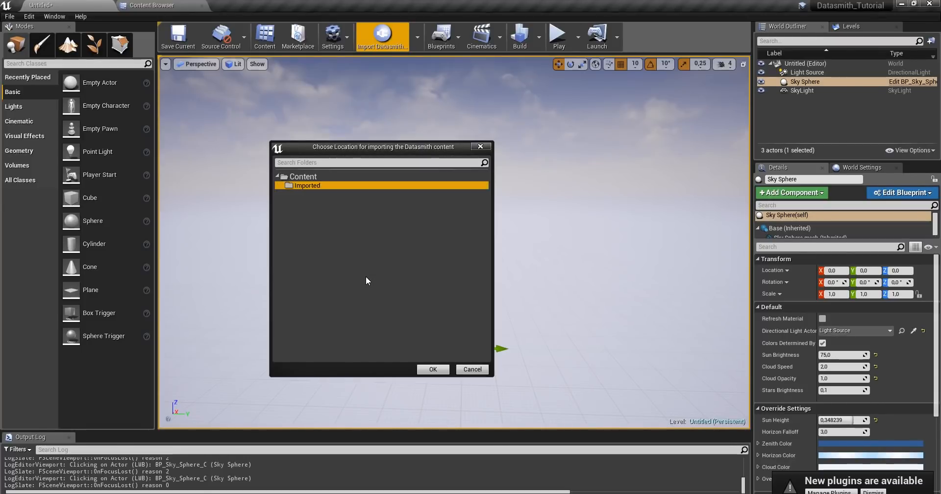
left_click(442, 369)
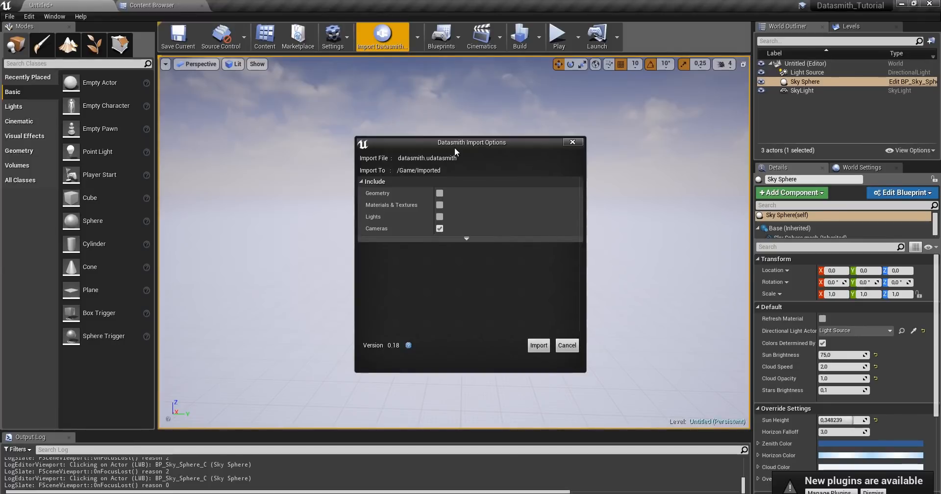
Step: Include Geometry, Materials & Textures and Lights in the Datasmith import options
left_click_drag(496, 142, 407, 118)
left_click(350, 169)
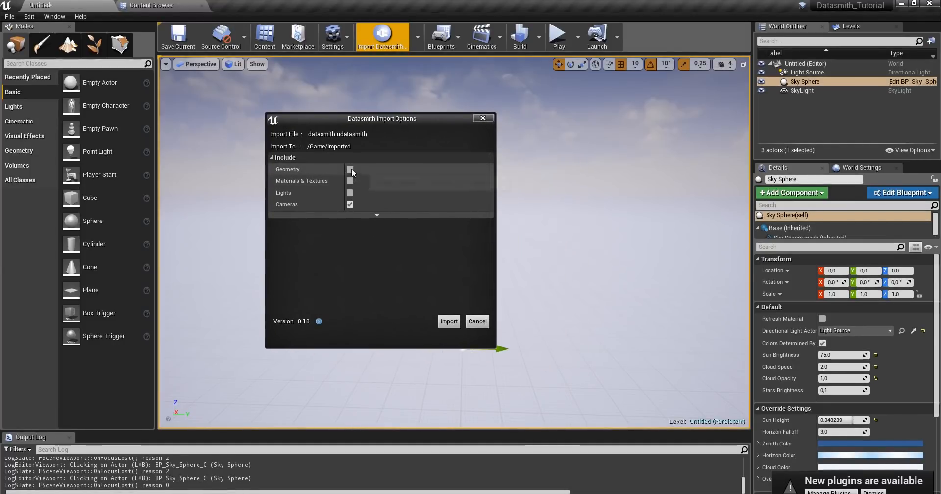
left_click(349, 181)
left_click(350, 193)
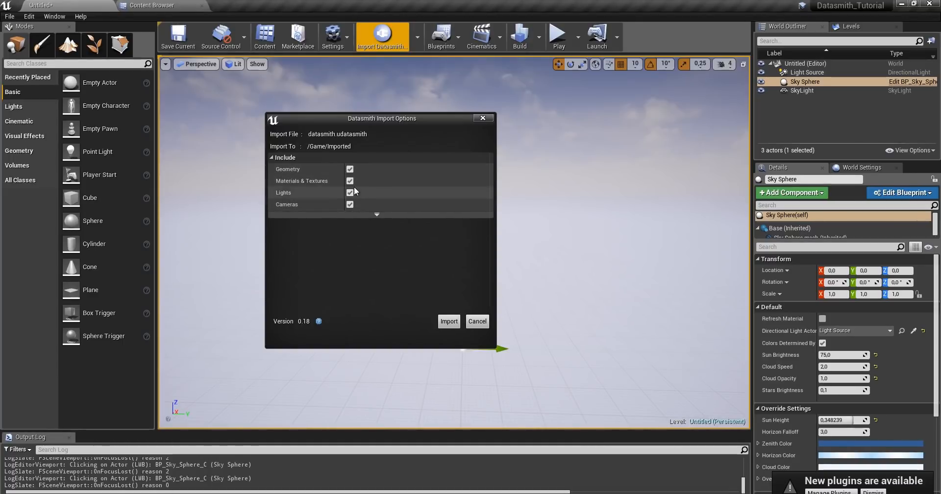
Step: Set the static mesh lightmap resolution to a minimum of 128 and a maximum of 256, and run the import
left_click(378, 215)
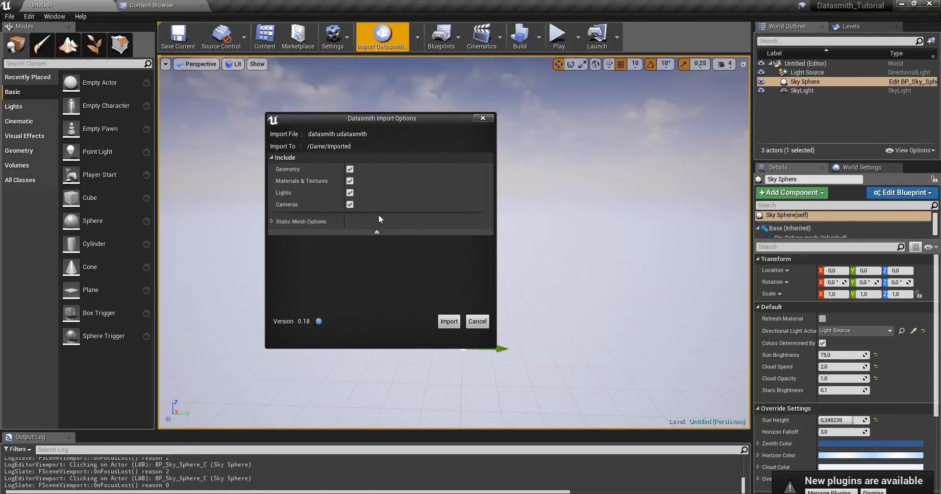
left_click(272, 221)
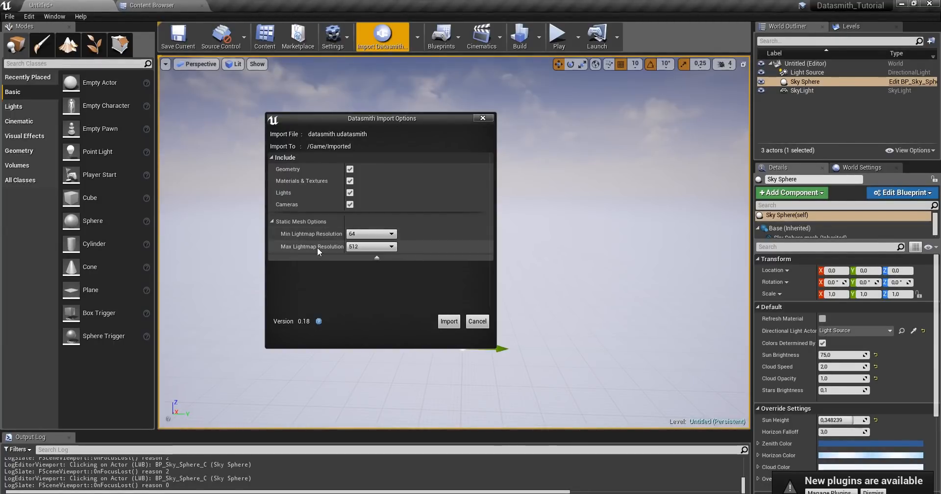
left_click(369, 235)
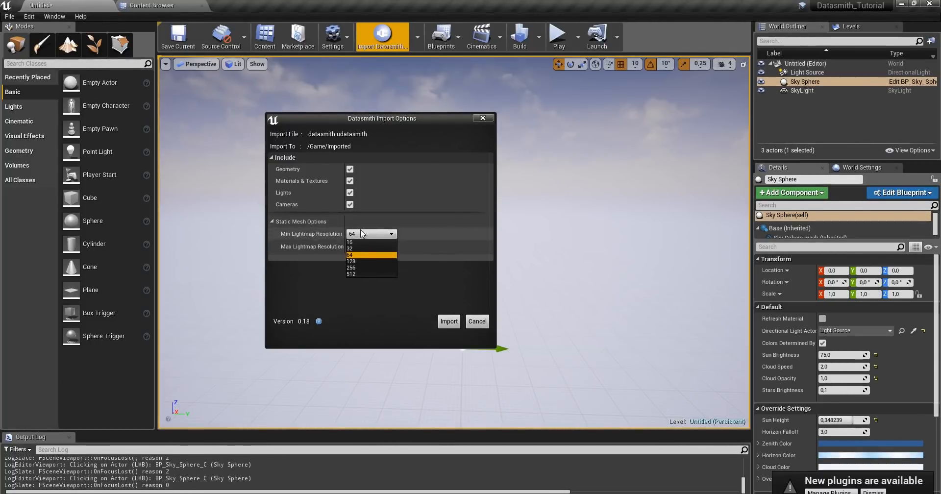
left_click(361, 261)
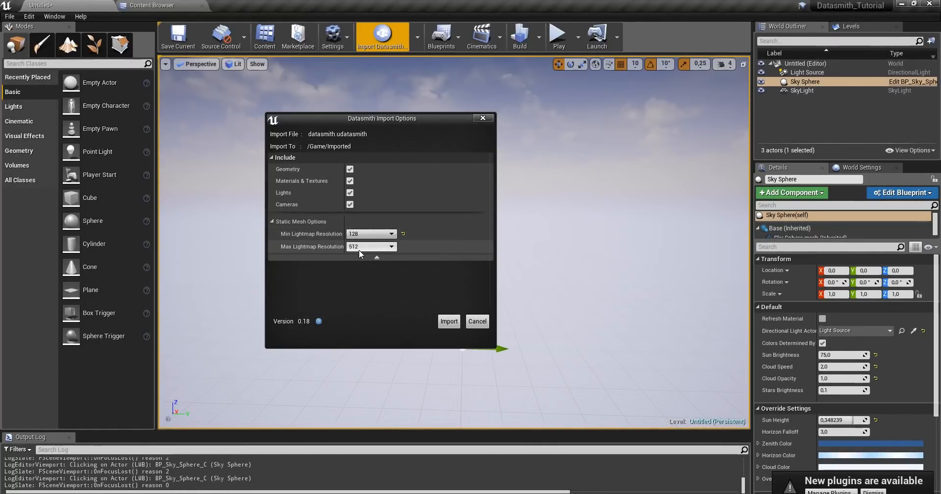
left_click(360, 248)
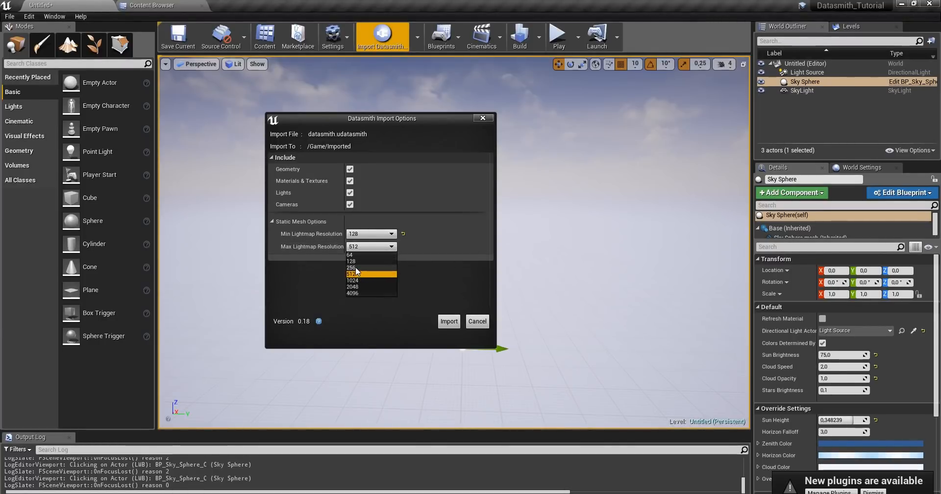
left_click(356, 267)
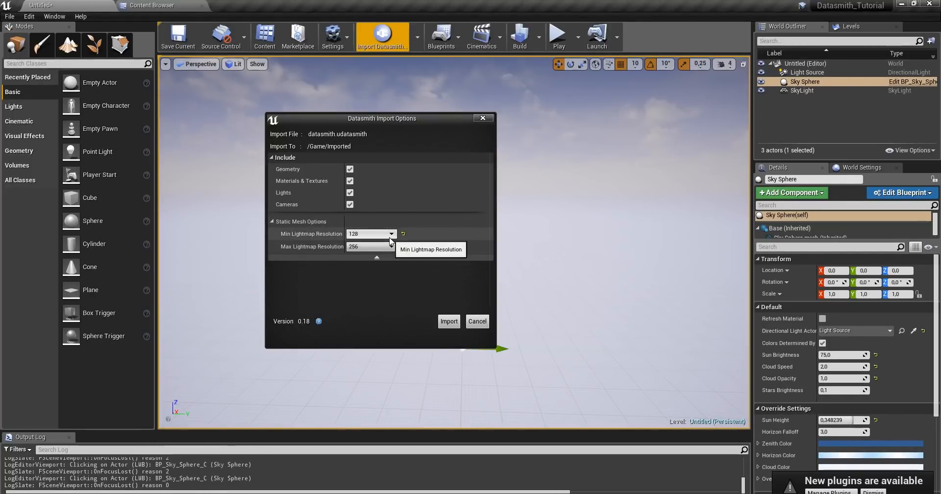
left_click(453, 327)
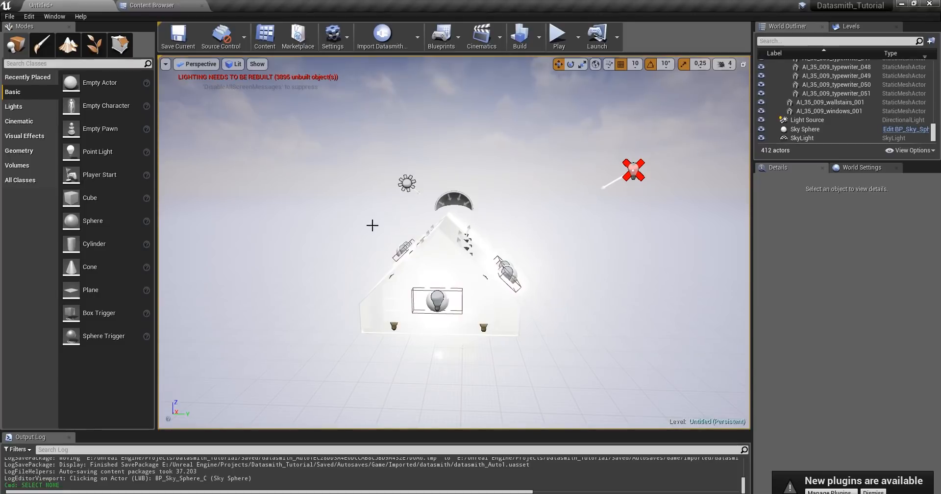
Step: Examine the imported scene and the Geometries, Materials and Textures folders and scene import data under Imported/datasmith, with the folder tree shown
right_click_drag(541, 293, 338, 274)
right_click_drag(642, 254, 601, 273)
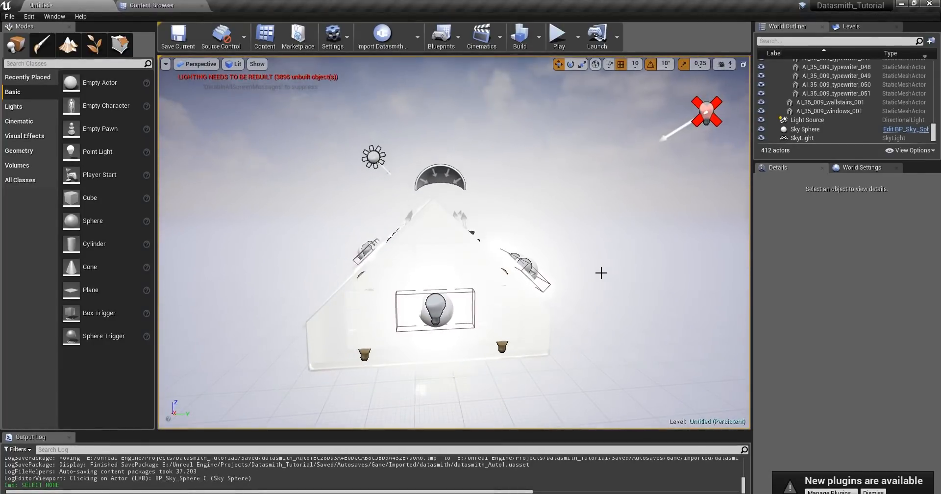
left_click(171, 5)
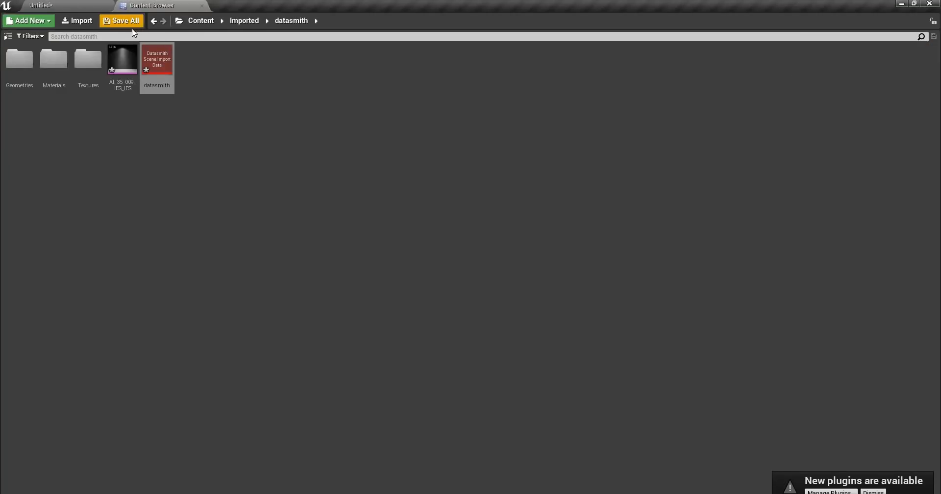
left_click(7, 37)
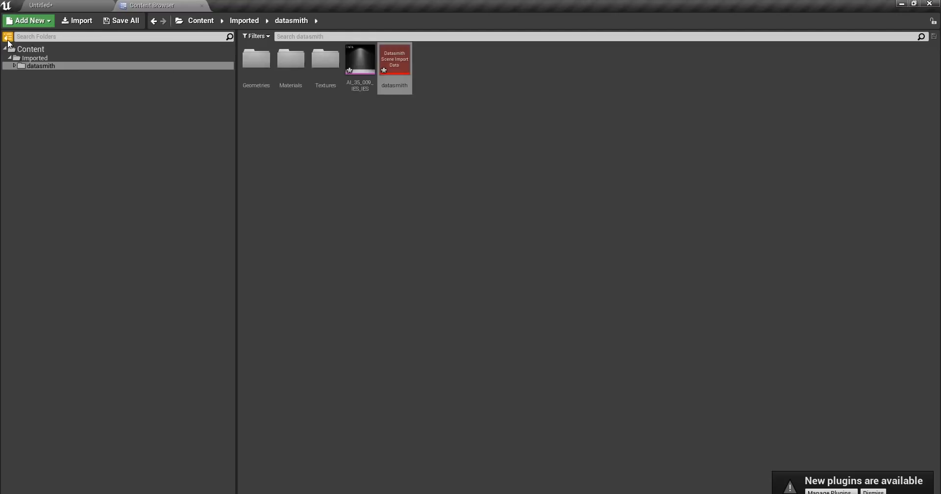
left_click_drag(235, 102, 151, 103)
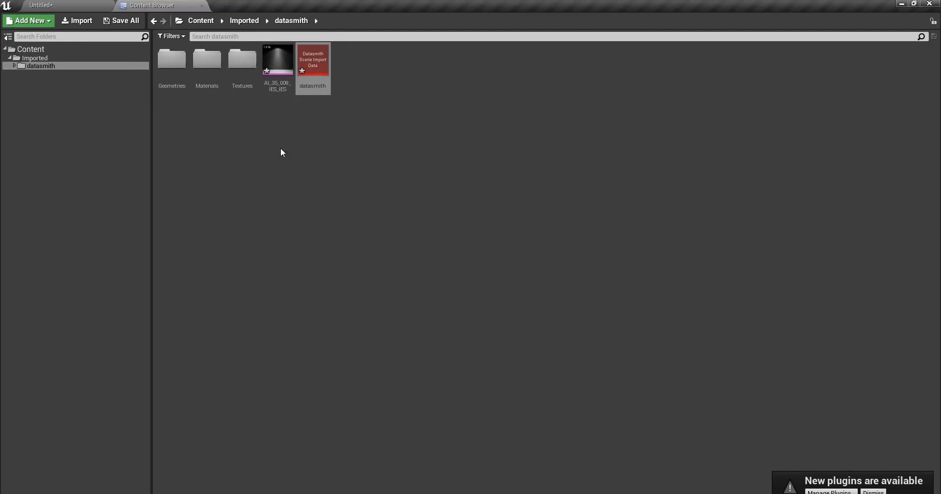
left_click(29, 58)
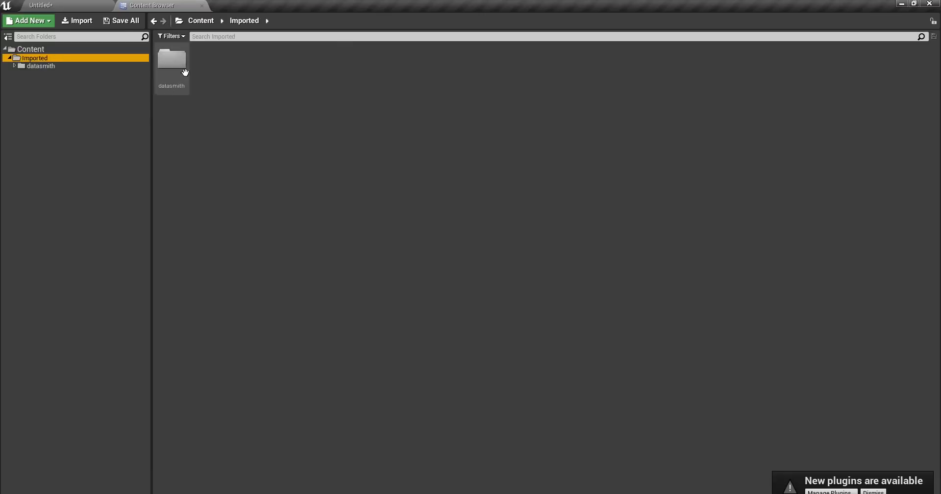
left_click(36, 65)
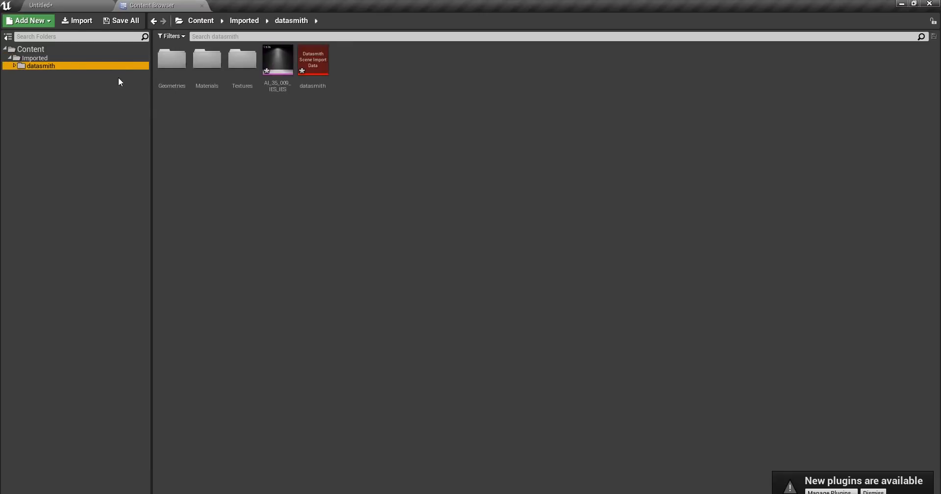
left_click(172, 66)
key("Right")
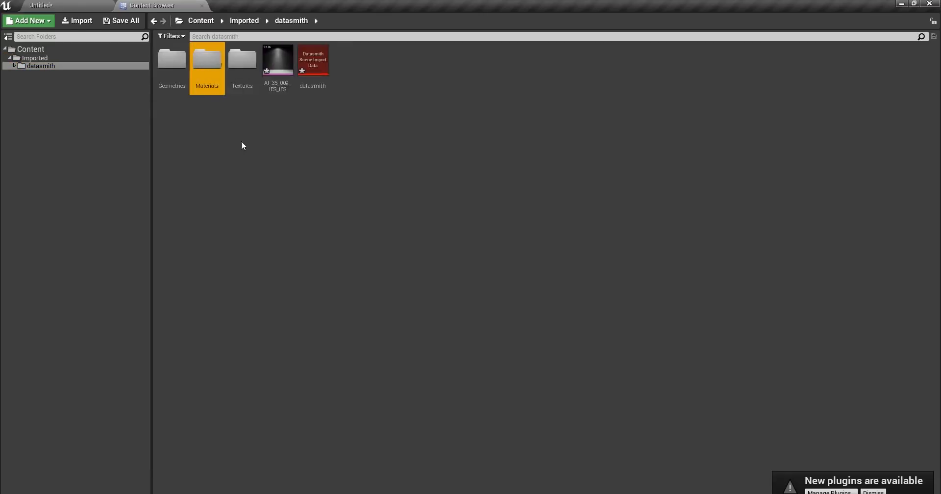
left_click(243, 74)
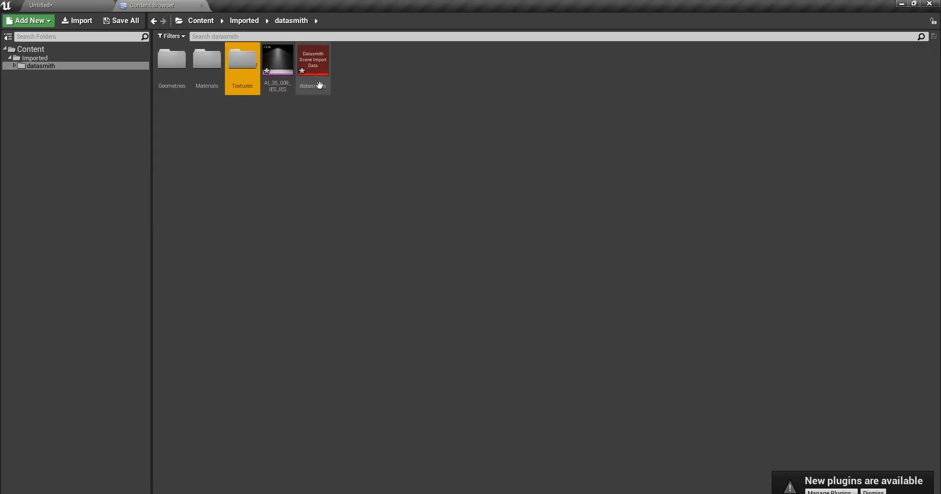
left_click(312, 64)
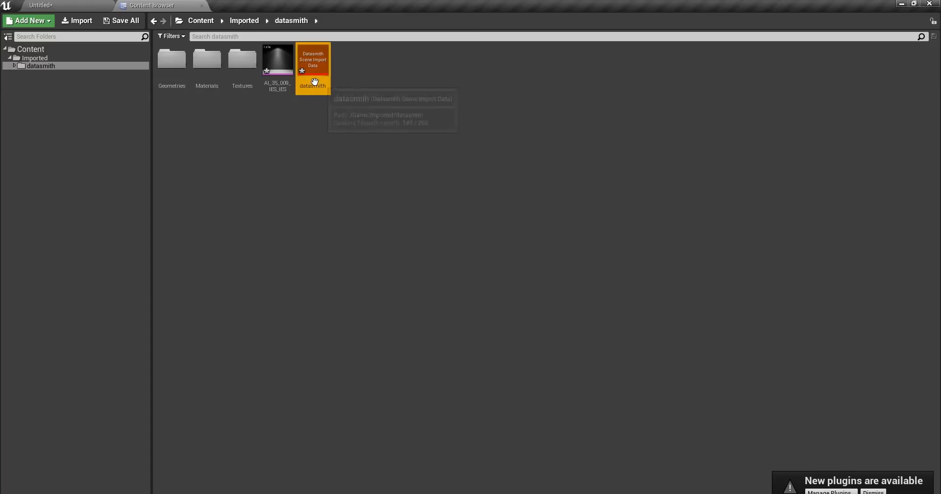
Step: Return to the level and examine the imported attic building and its lights from several sides
left_click(54, 4)
right_click_drag(547, 185, 447, 204)
key("d")
key("s")
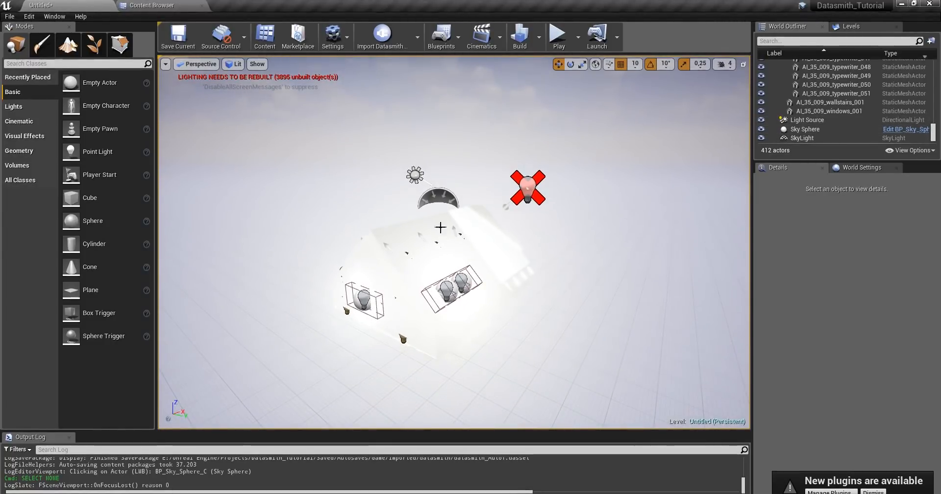
key("w")
right_click_drag(485, 309, 672, 339)
key("w")
key("w")
right_click_drag(427, 339, 426, 304)
right_click_drag(484, 299, 622, 284)
key("s")
key("s")
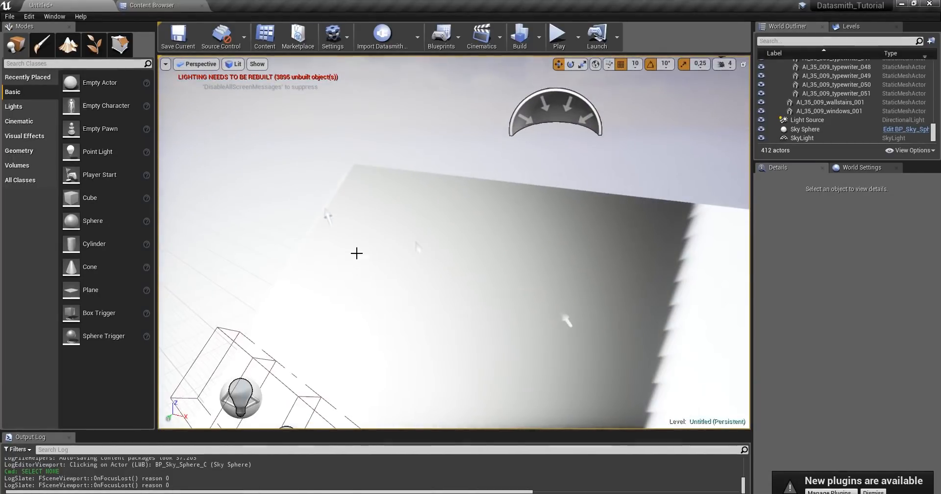
mouse_move(384, 248)
right_mouse_down()
mouse_move(395, 267)
mouse_move(326, 264)
mouse_move(299, 213)
mouse_move(397, 238)
right_mouse_up()
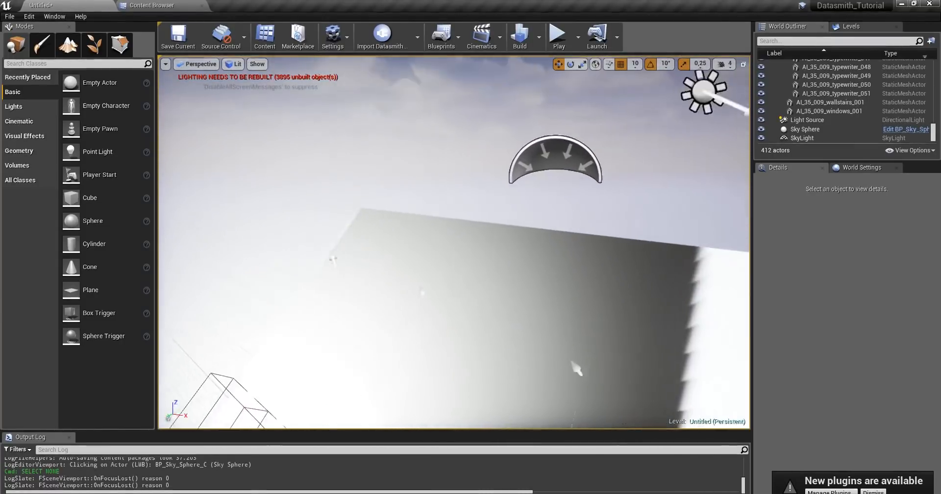
right_click_drag(573, 364, 398, 318)
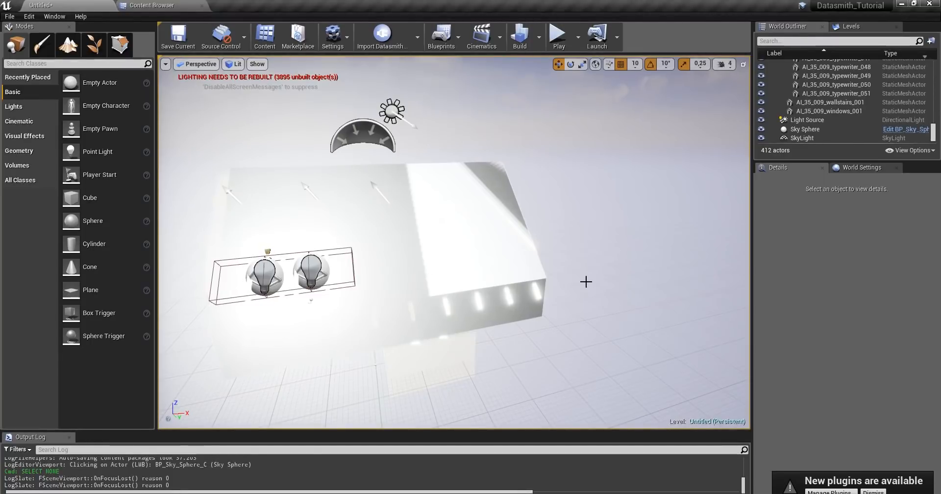
right_click_drag(586, 281, 727, 278)
key("a")
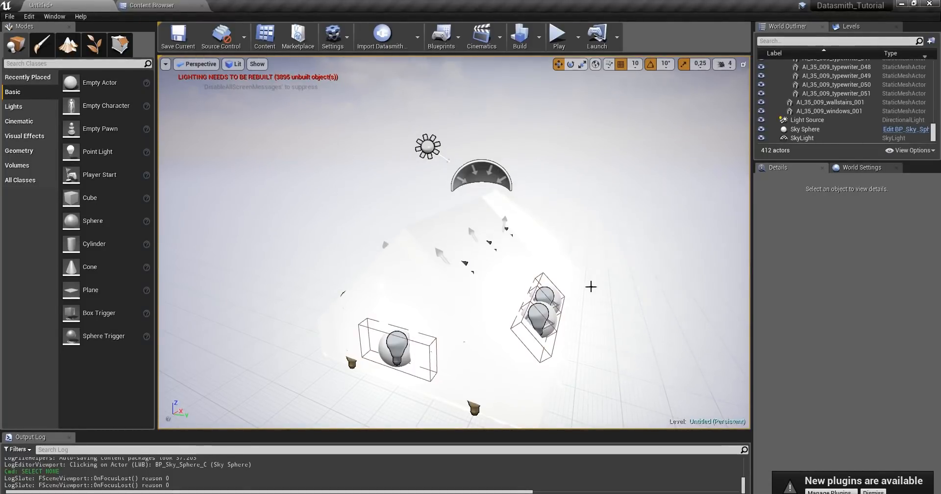
right_click_drag(578, 227, 680, 239)
key("a")
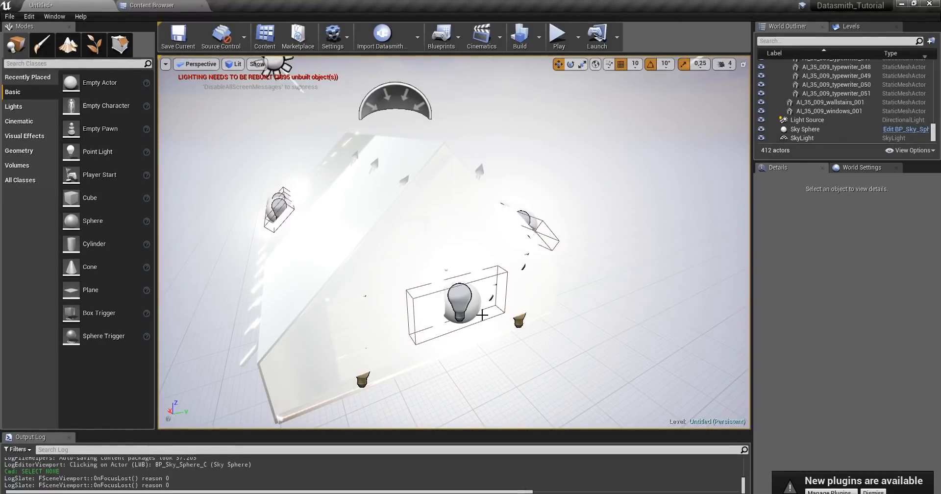
Step: Delete the imported window area lights from AI_35_009_lamp_006Shape through AI_35_009_lamp_010, including their point lights
left_click(462, 303)
key("f")
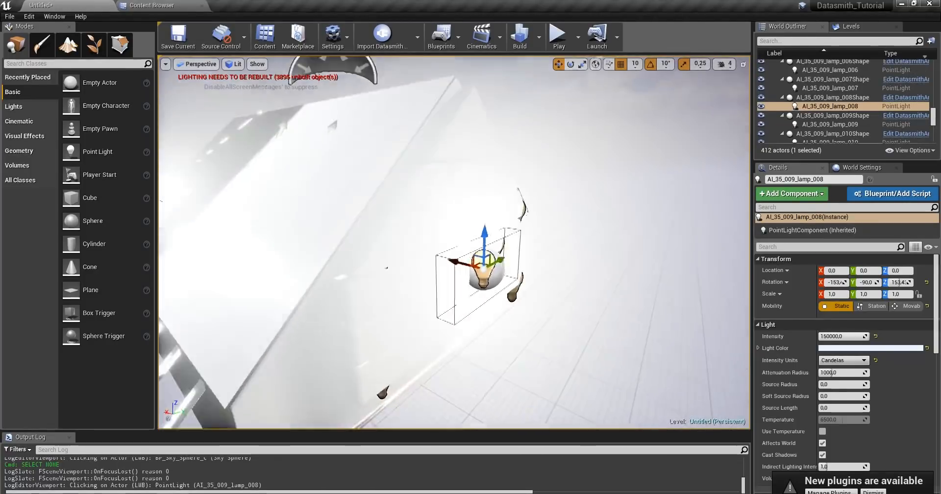
right_click_drag(462, 303, 426, 282)
right_click_drag(449, 337, 387, 352)
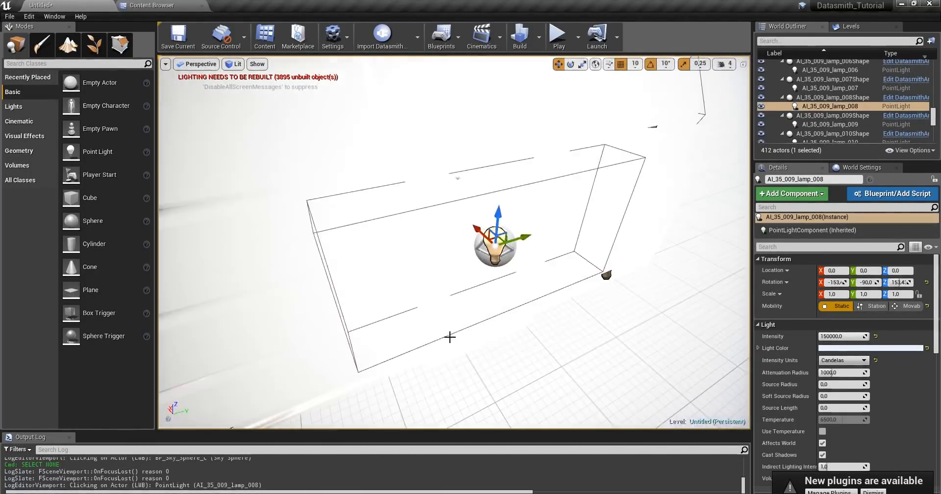
scroll(845, 122, "up", 3)
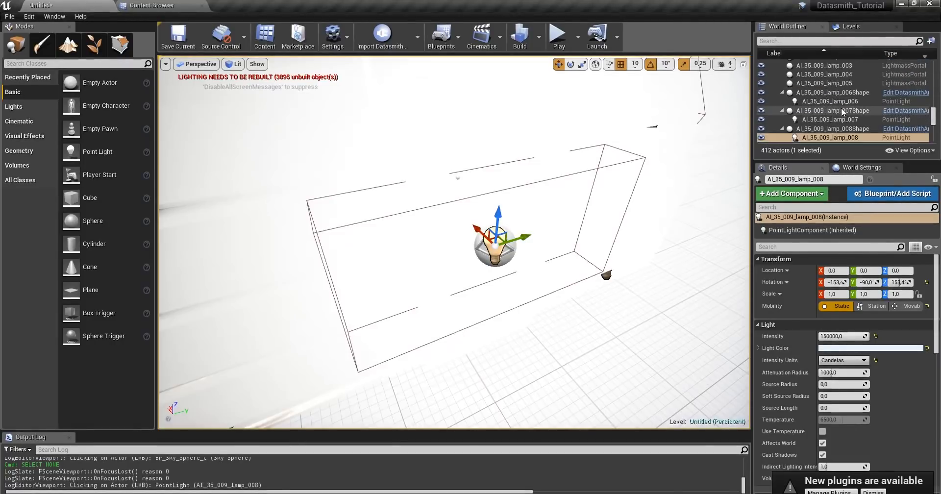
left_click(845, 94)
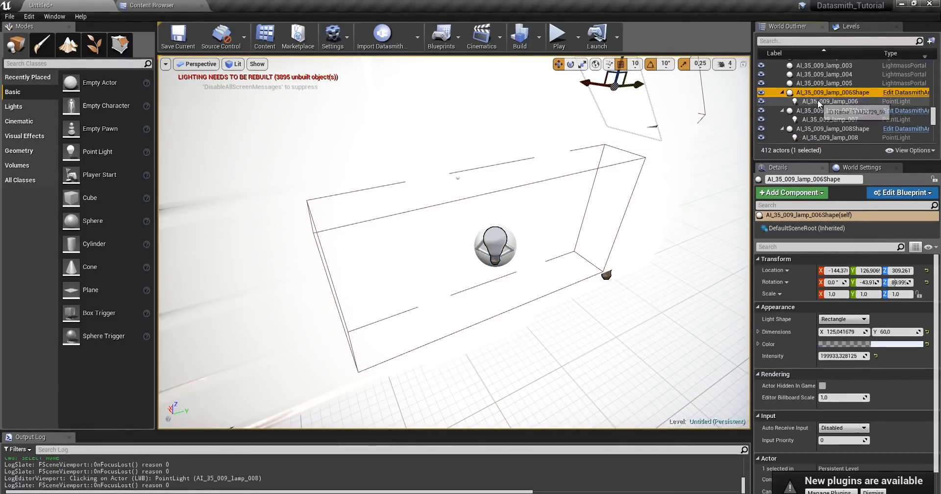
scroll(818, 99, "down", 5)
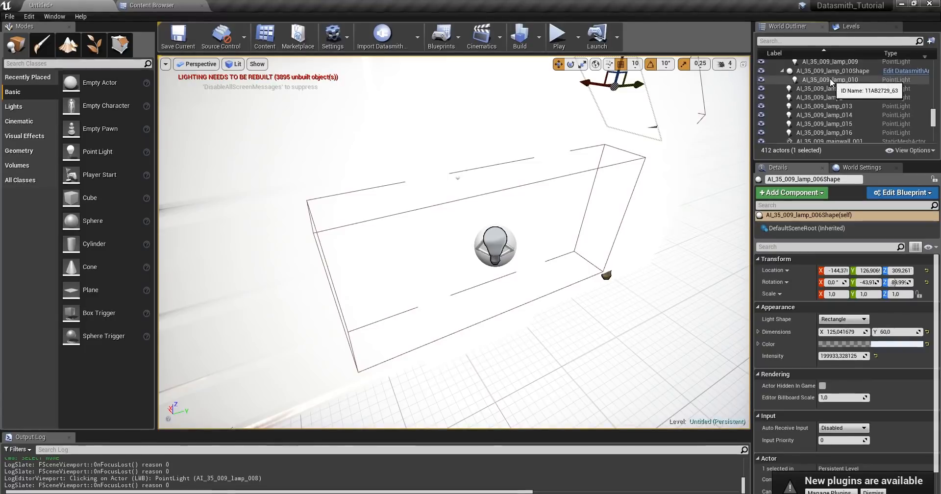
left_click(829, 78, "shift")
key("Delete")
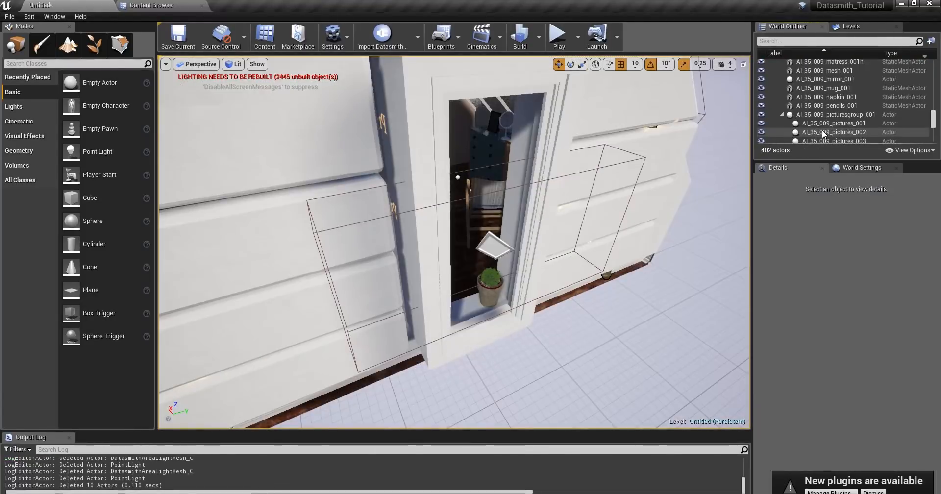
Step: Delete the imported sun directional light AI_35_009_sun_001 above the attic building
key("s")
right_click_drag(594, 184, 569, 172)
key("d")
key("a")
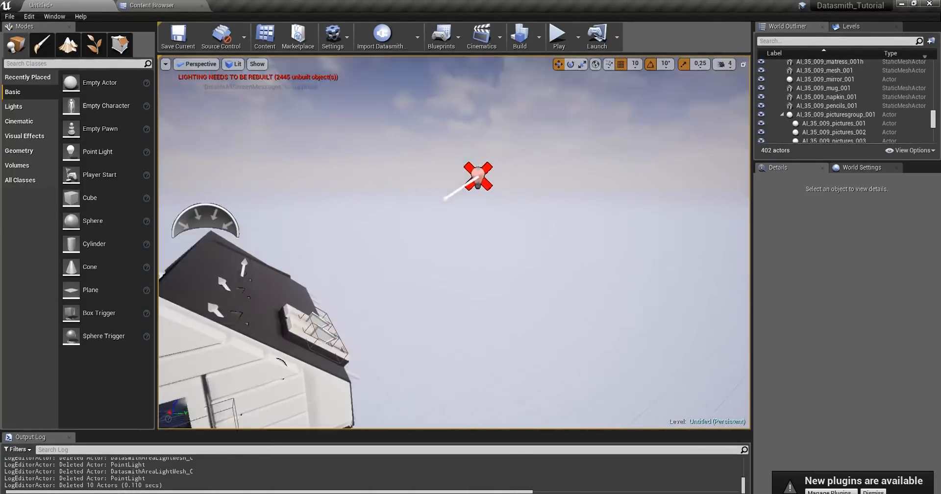
left_click(507, 166)
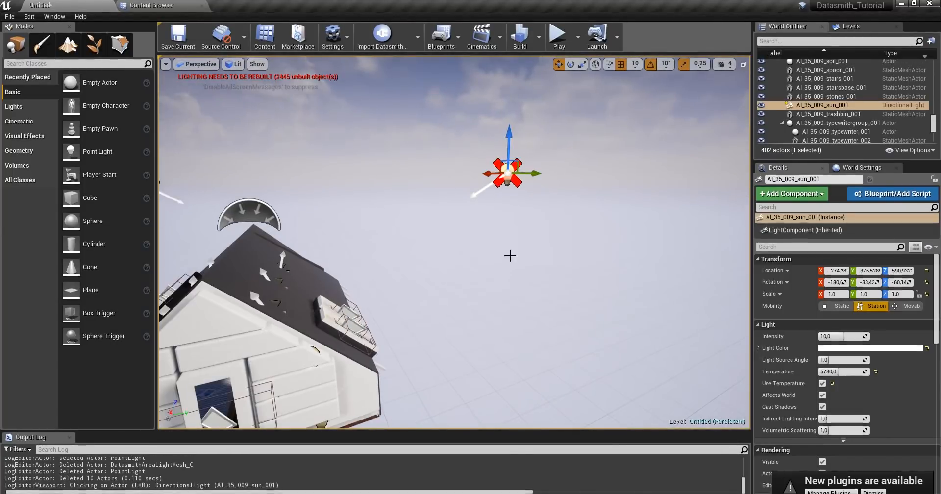
key("Delete")
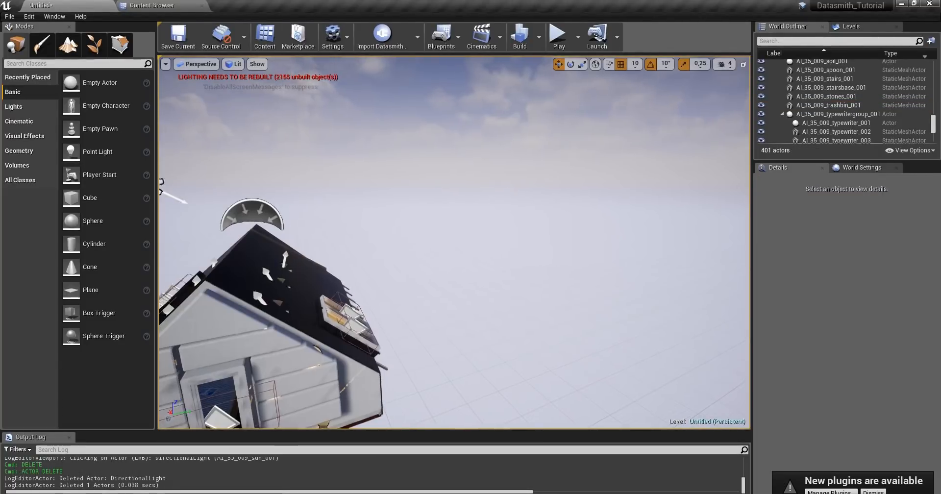
Step: Select the level's Light Source and examine the building from the roof-window side and the attic interior with its ceiling lamps
key("s")
mouse_move(507, 165)
right_mouse_down()
mouse_move(470, 165)
mouse_move(505, 189)
mouse_move(490, 166)
right_mouse_up()
key("a")
key("w")
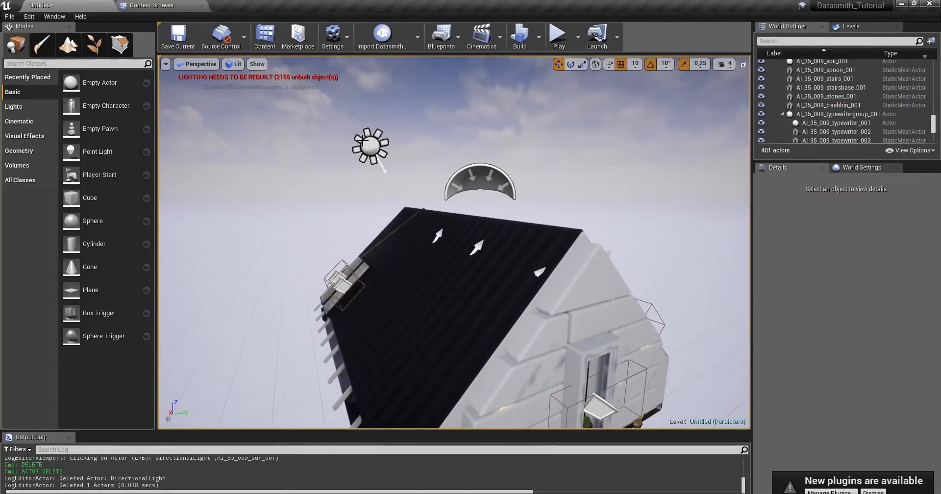
left_click(362, 142)
key("s")
right_click_drag(401, 214, 445, 255)
key("a")
key("d")
key("s")
key("w")
key("s")
key("w")
key("s")
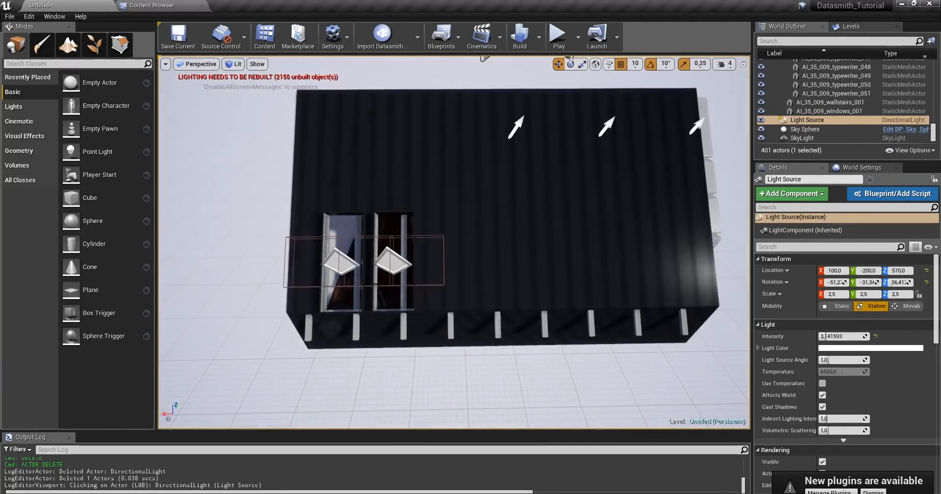
right_click_drag(344, 261, 422, 223)
key("w")
key("s")
key("w")
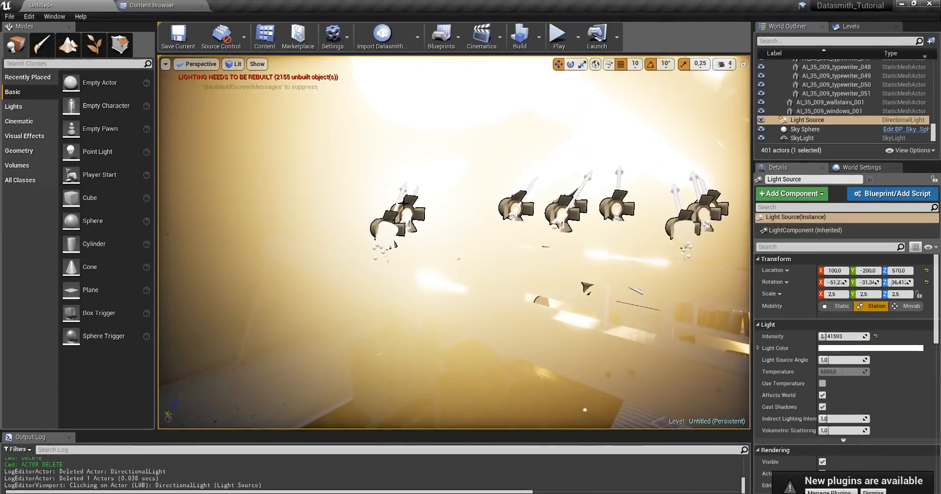
left_click(400, 206)
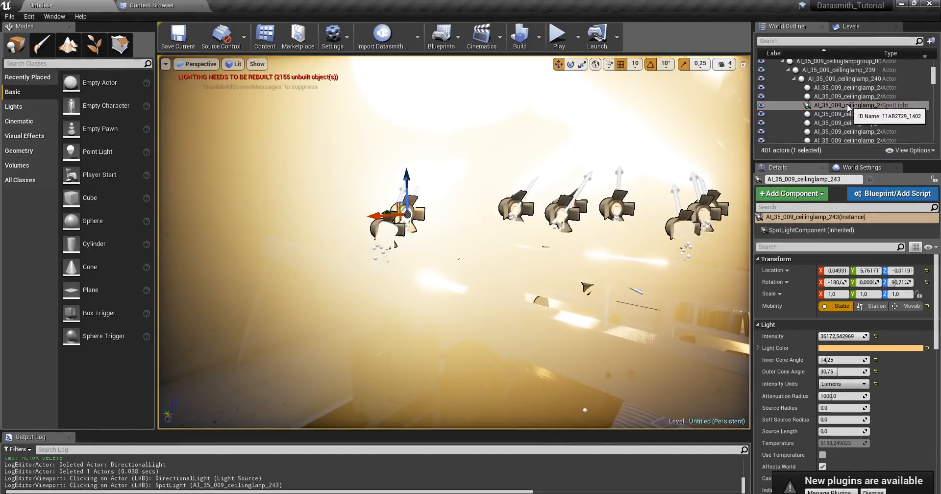
scroll(846, 103, "down", 5)
scroll(854, 110, "up", 5)
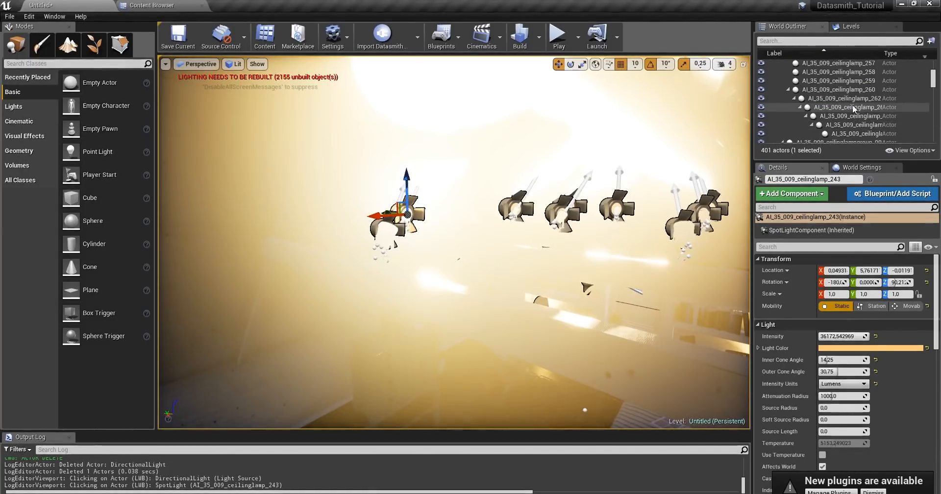
scroll(842, 106, "down", 5)
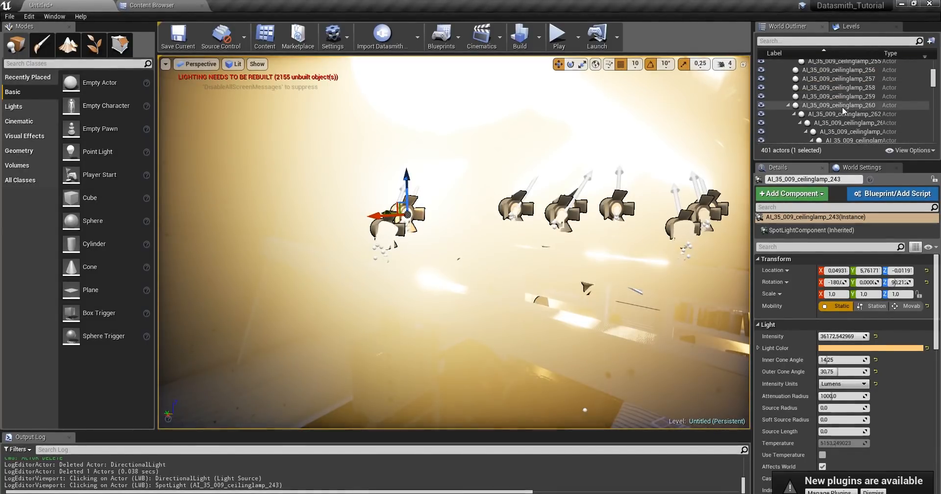
left_click(834, 108, "ctrl")
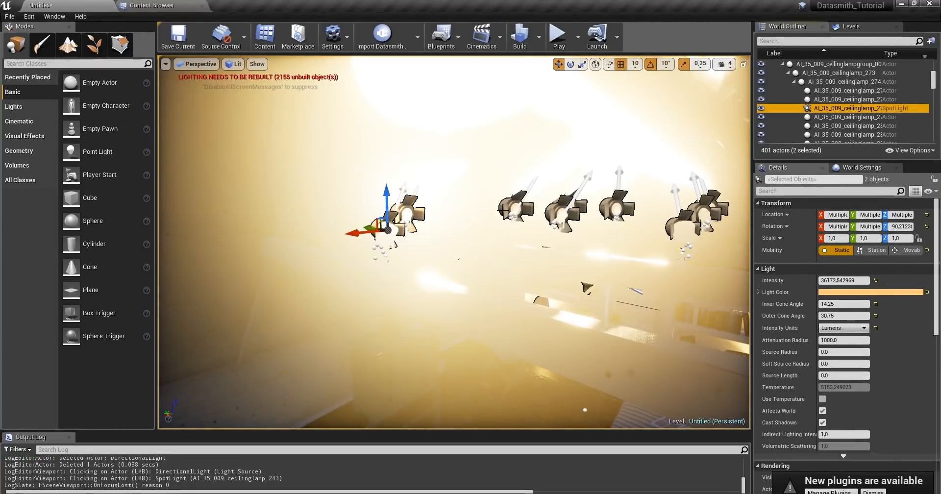
left_click(510, 201, "ctrl")
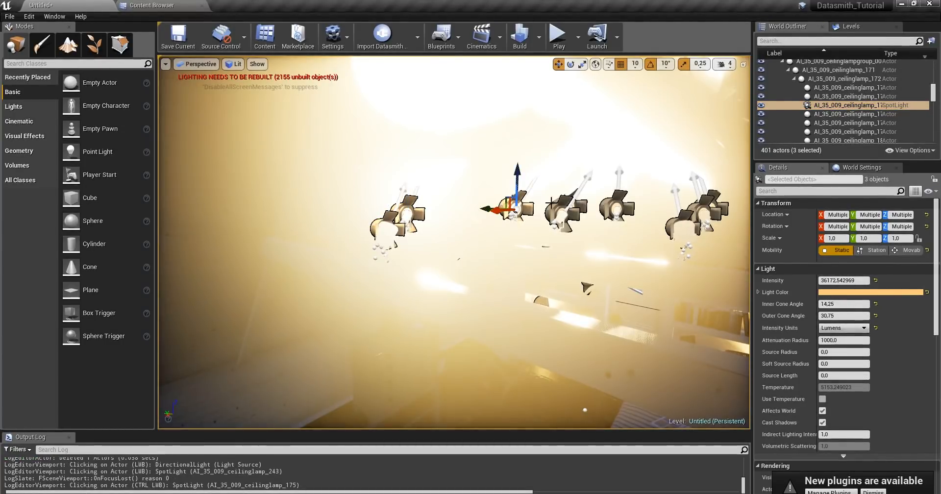
left_click(404, 206)
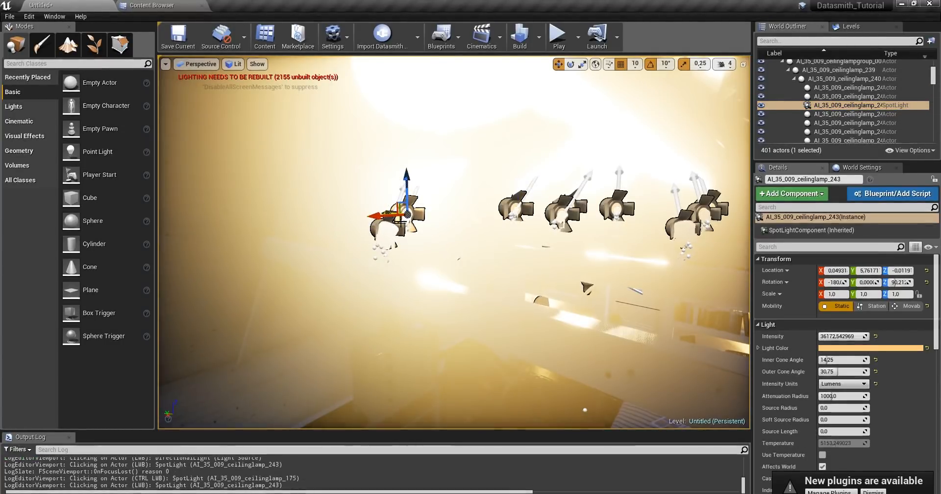
left_click(403, 233, "ctrl")
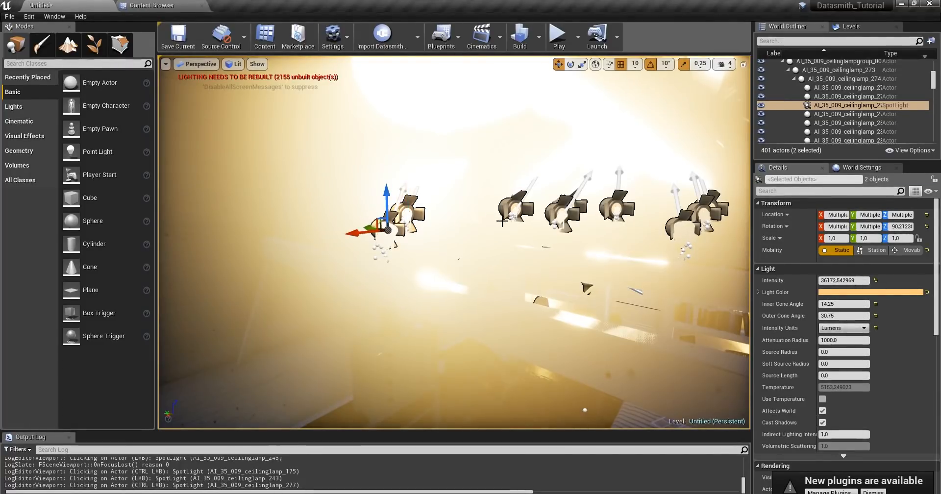
left_click(513, 207)
Step: Focus the view on AI_35_009_ceilinglampgroup_004 and switch the viewport to Unlit shading to see the attic's ceiling lamps
scroll(844, 120, "down", 10)
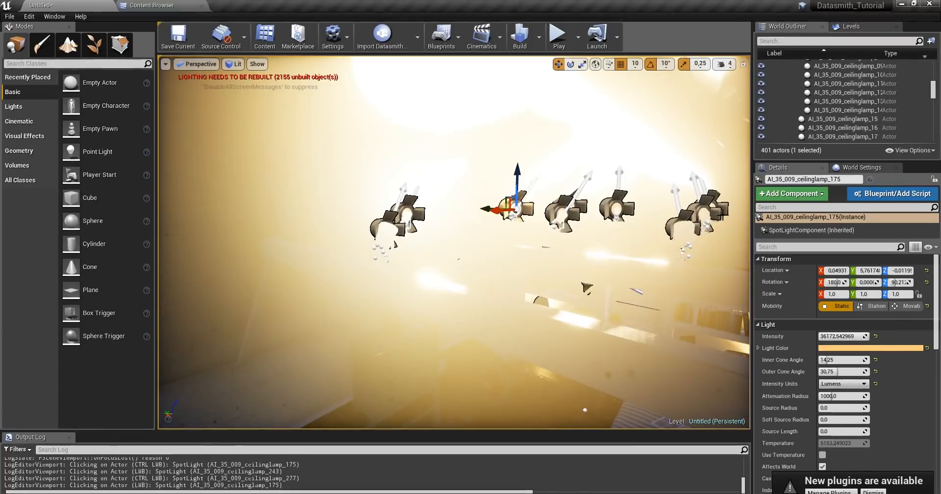
scroll(878, 92, "up", 5)
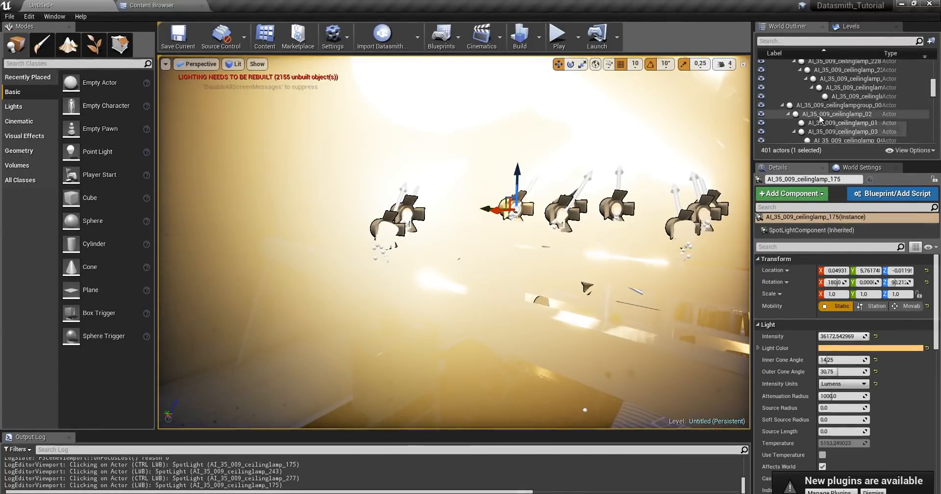
double_click(830, 109)
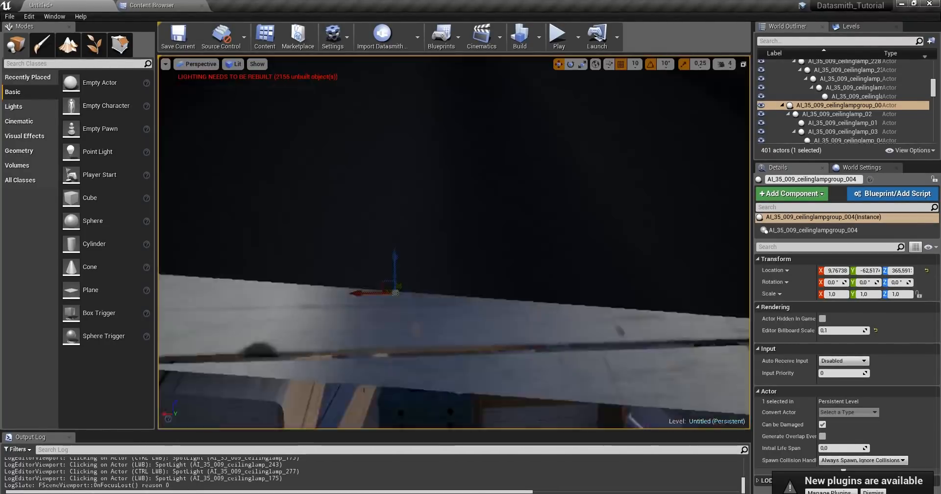
scroll(454, 242, "down", 5)
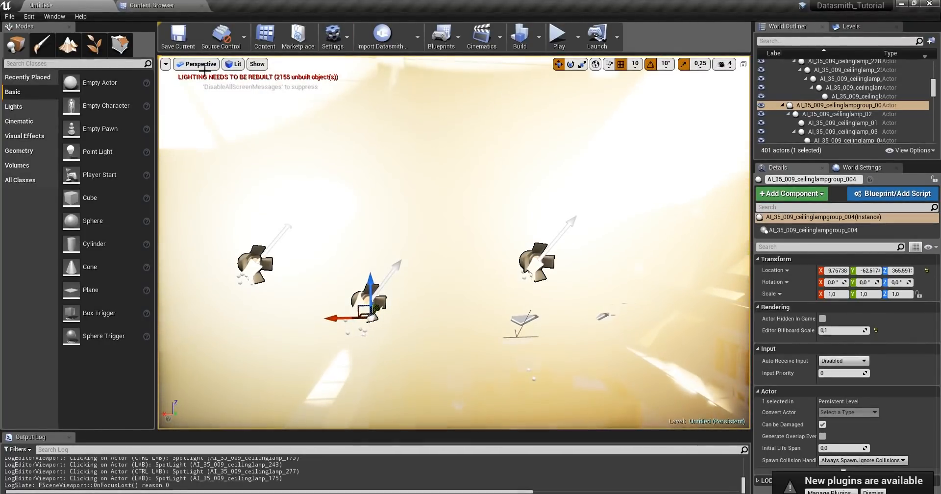
left_click(239, 69)
left_click(237, 64)
left_click(253, 98)
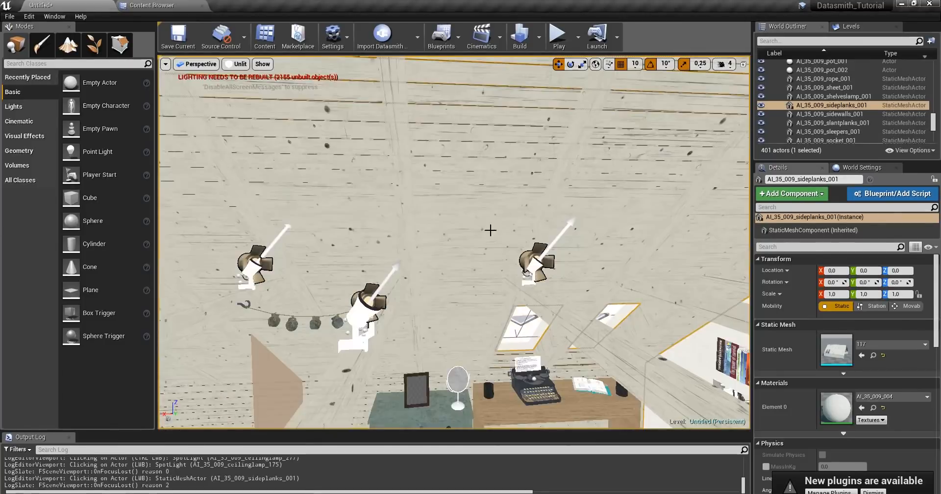
mouse_move(490, 229)
right_mouse_down()
mouse_move(468, 270)
mouse_move(443, 255)
mouse_move(436, 274)
mouse_move(480, 227)
right_mouse_up()
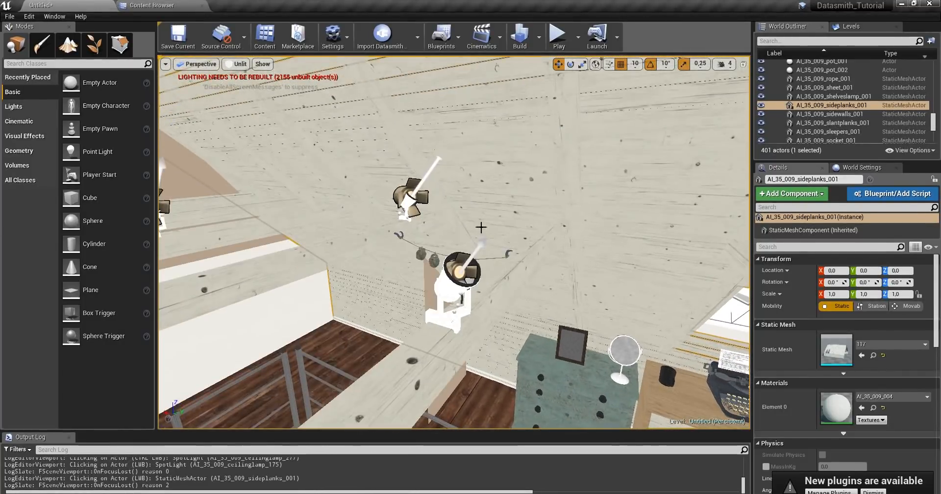
Step: Set the intensity of the ceiling spotlights AI_35_009_ceilinglamp_06 and AI_35_009_ceilinglamp_243 together to 150 lumens
left_click(464, 265)
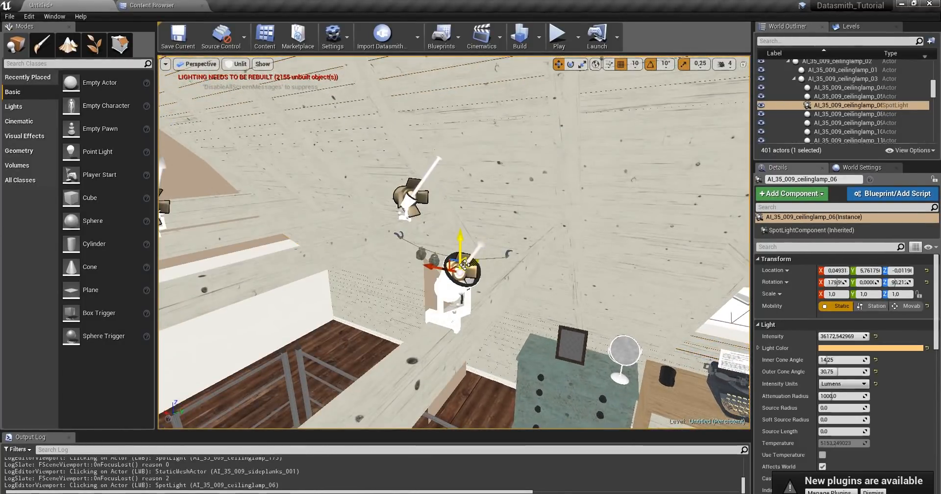
left_click(412, 185, "ctrl")
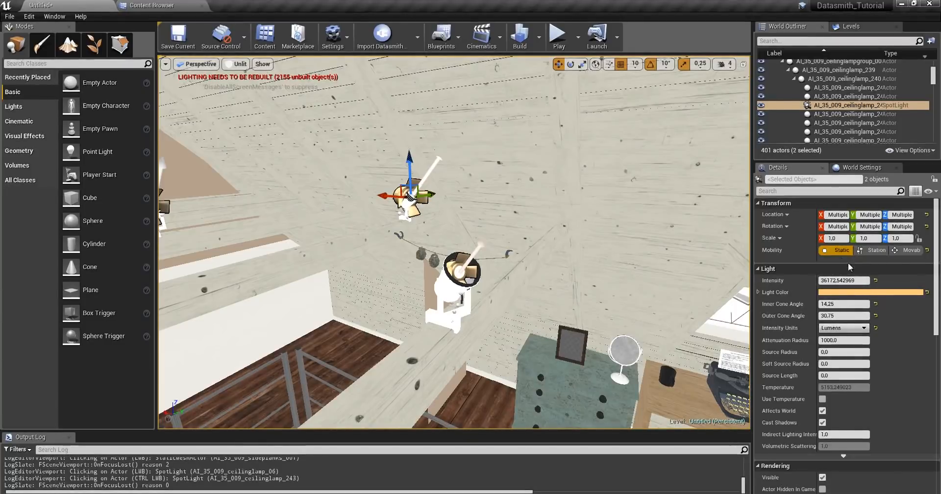
left_click(857, 280)
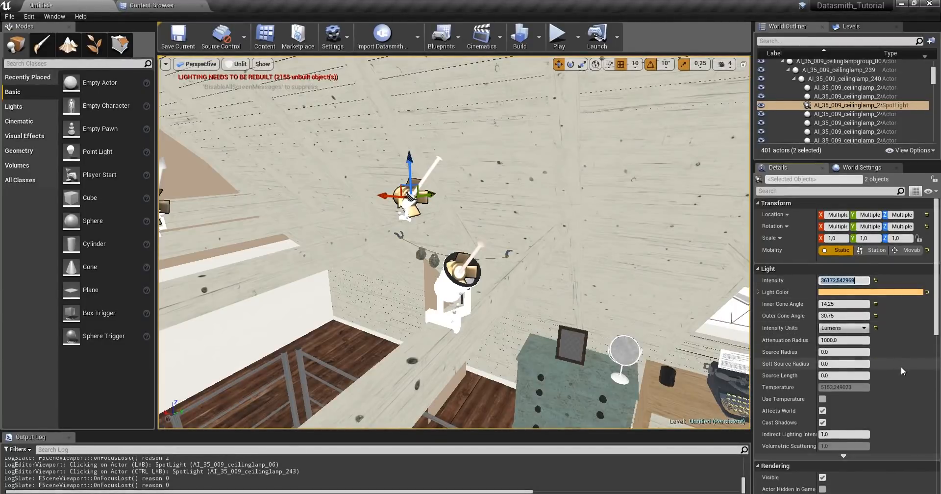
type("150,0")
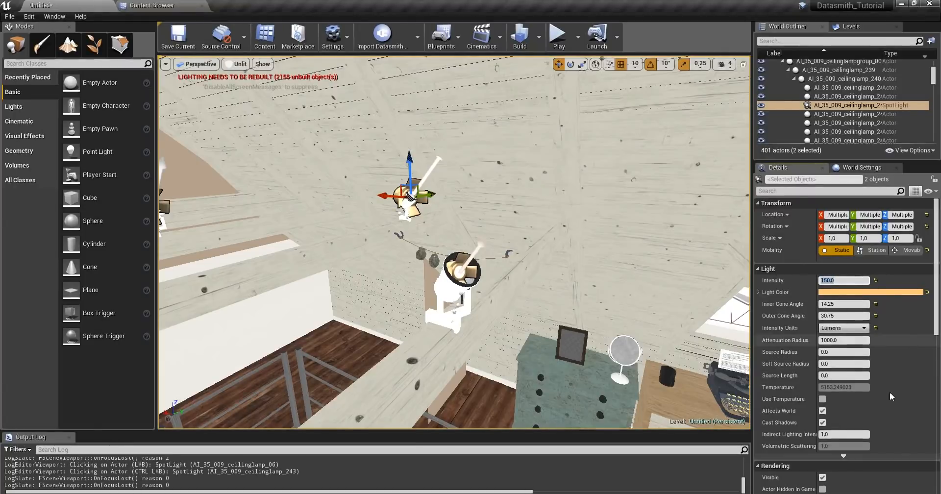
Step: Check the intensity of AI_35_009_ceilinglamp_06 and set the ceiling spotlight AI_35_009_ceilinglamp_277 to 150 lumens as well
left_click(452, 265)
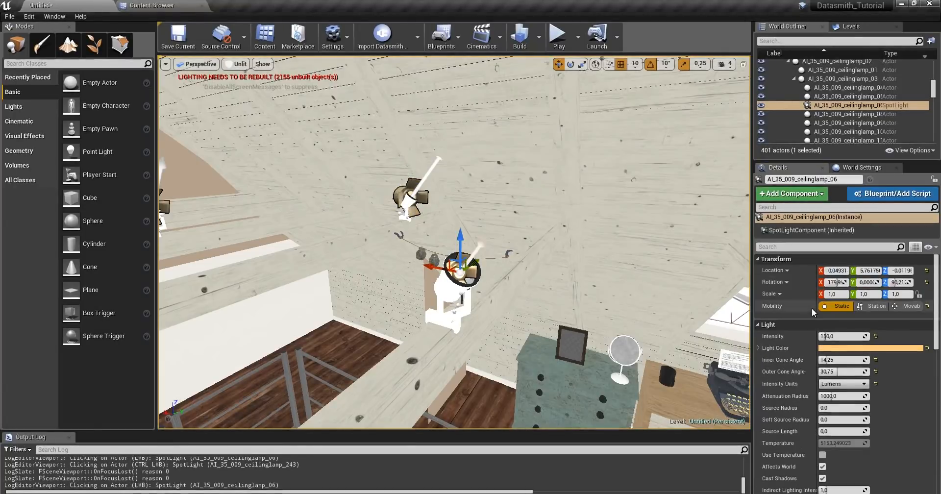
right_click_drag(637, 284, 578, 285)
right_click_drag(362, 184, 361, 183)
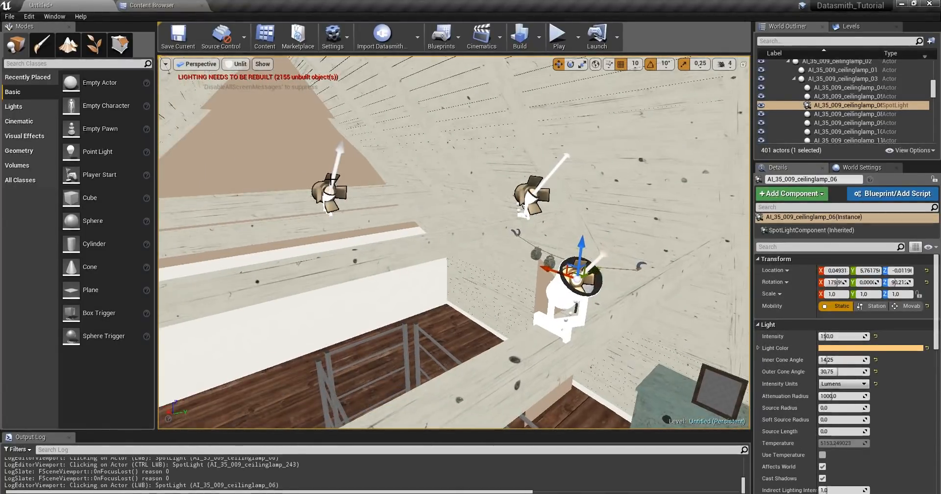
left_click(331, 181)
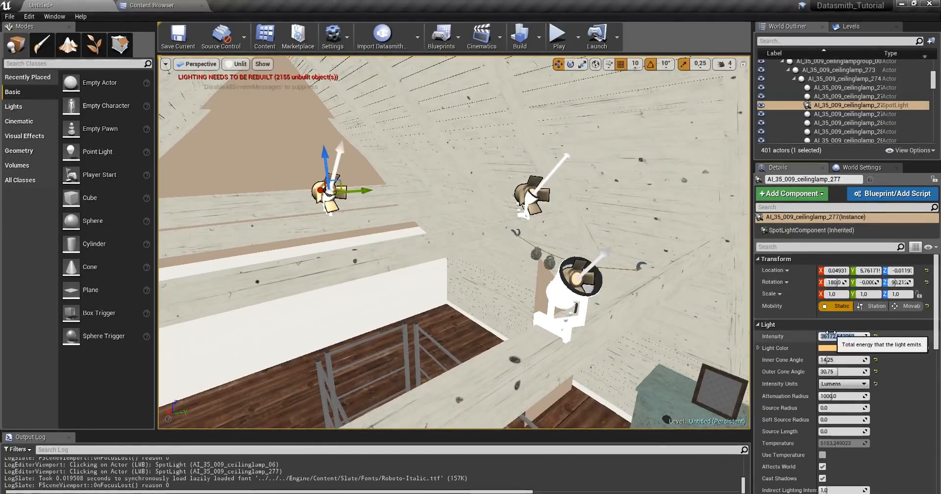
left_click(828, 335)
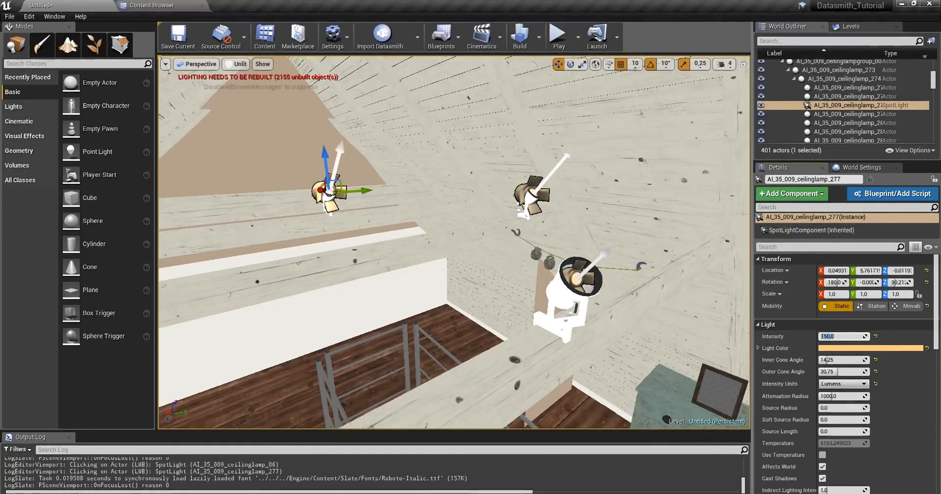
Step: Set the intensity of the ceiling spotlights AI_35_009_ceilinglamp_175, _106, _38 and _46 together to 150 lumens
left_click(579, 275)
right_click_drag(579, 275, 705, 280)
left_click(462, 186)
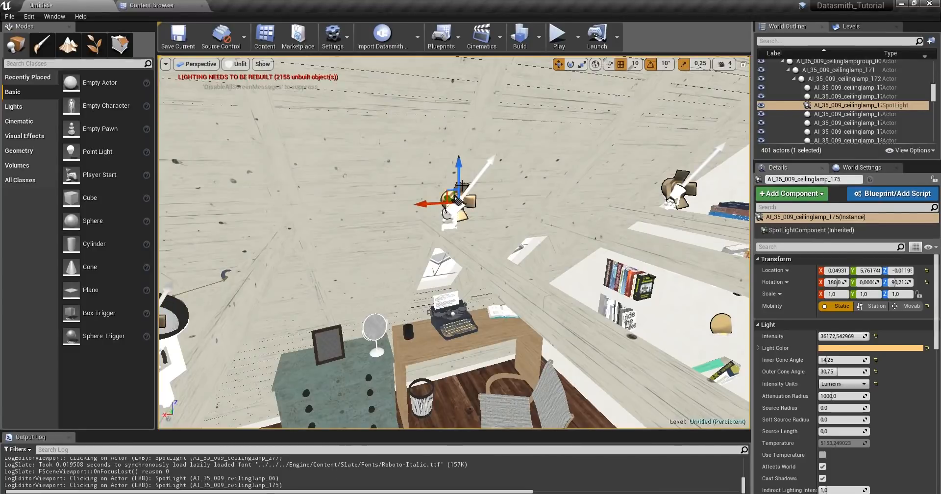
right_click_drag(462, 186, 528, 247)
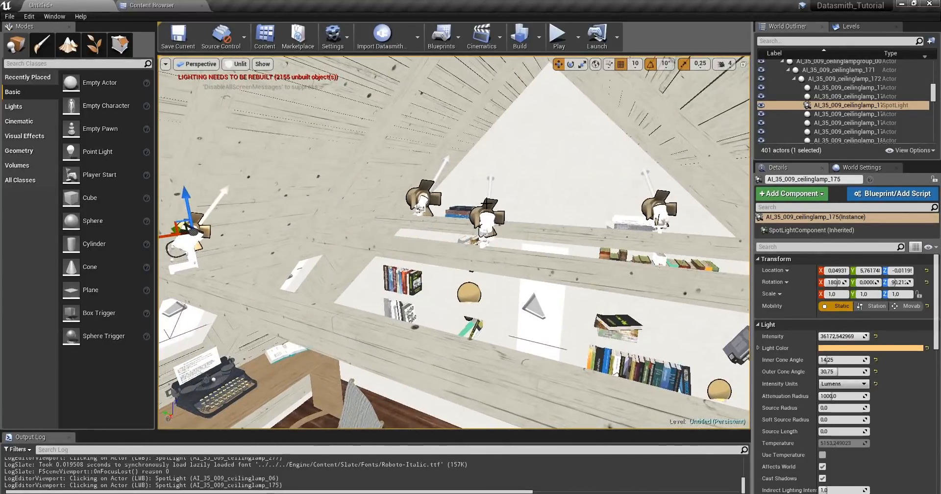
left_click(469, 198, "ctrl")
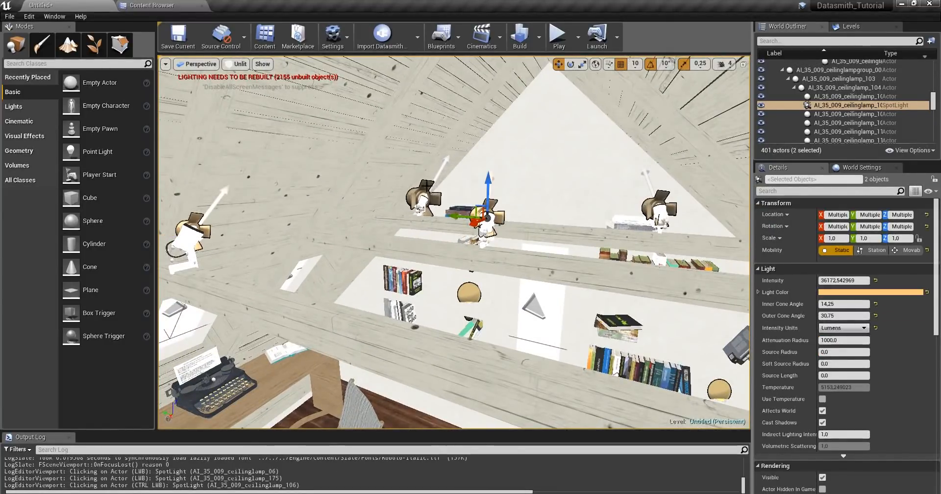
left_click(429, 185, "ctrl")
left_click(661, 203, "ctrl")
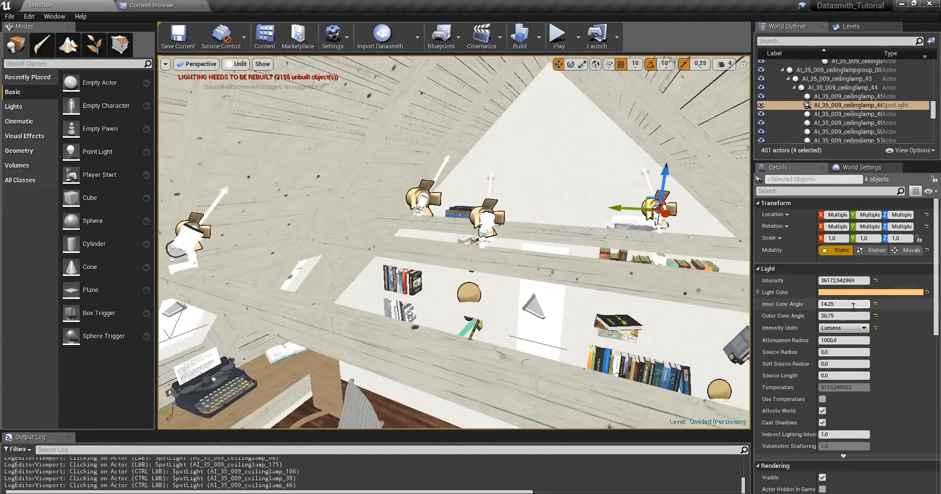
left_click(841, 280)
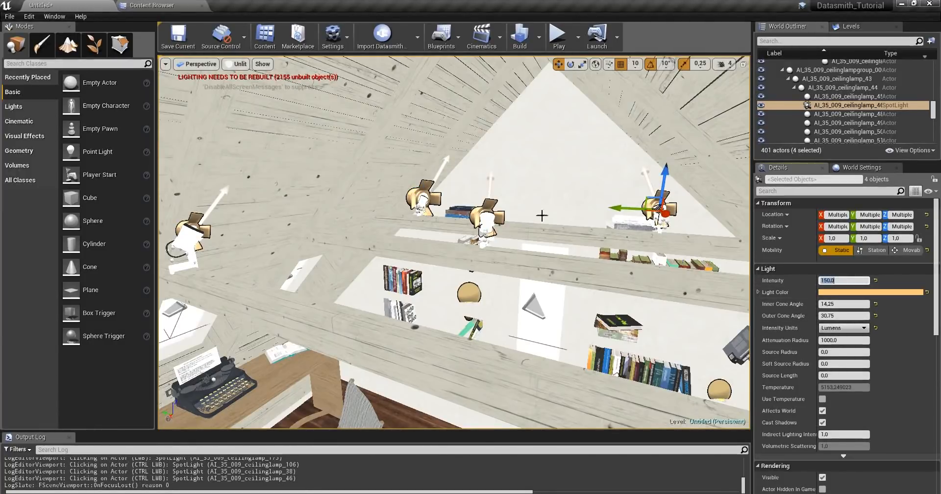
Step: Check the intensity of the ceiling spotlights AI_35_009_ceilinglamp_106, _38 and _175 one by one
left_click(492, 210)
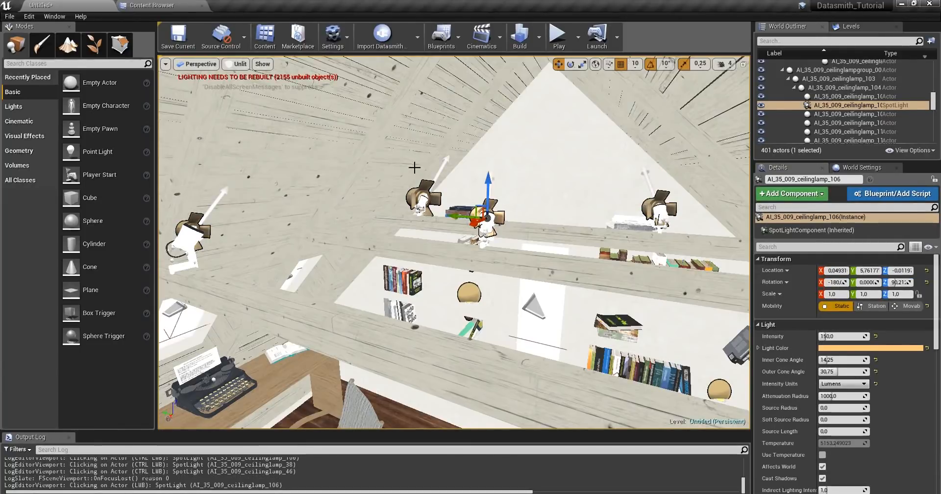
left_click(431, 181)
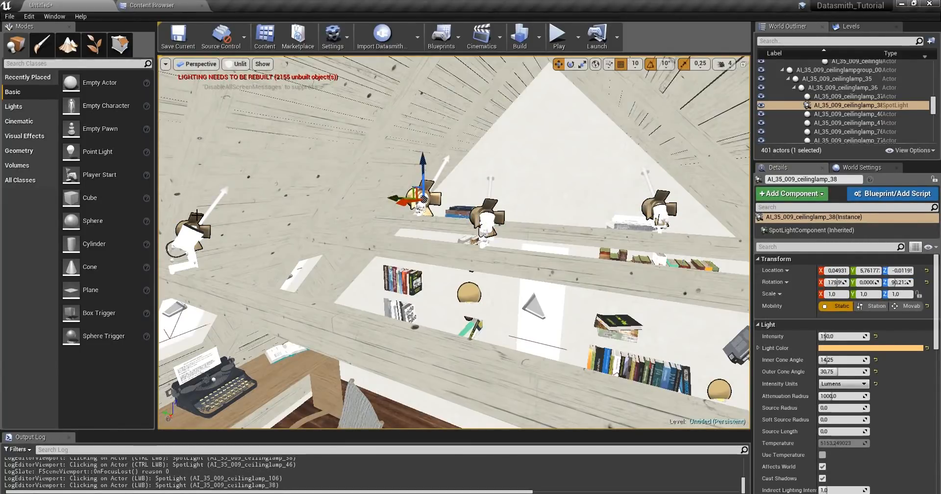
left_click(197, 216)
right_click_drag(583, 306, 639, 306)
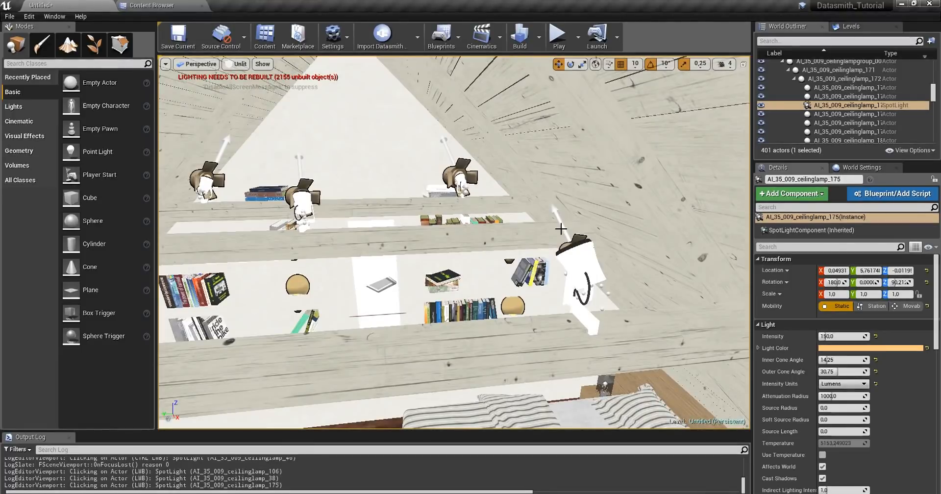
Step: Set the intensity of the ceiling spotlight AI_35_009_ceilinglamp_141 above the bed to 150 lumens
left_click(580, 237)
right_click_drag(579, 237, 605, 240)
right_click_drag(463, 305, 493, 320)
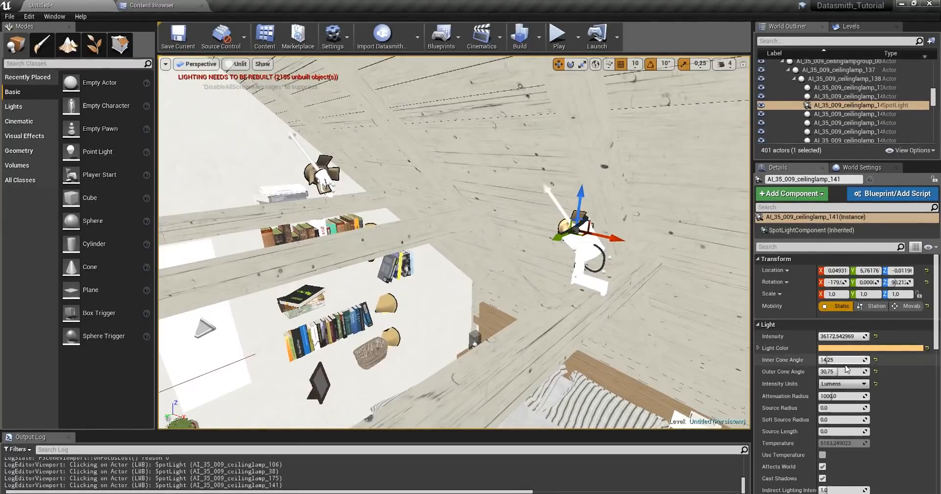
left_click(837, 336)
type("150")
key("Return")
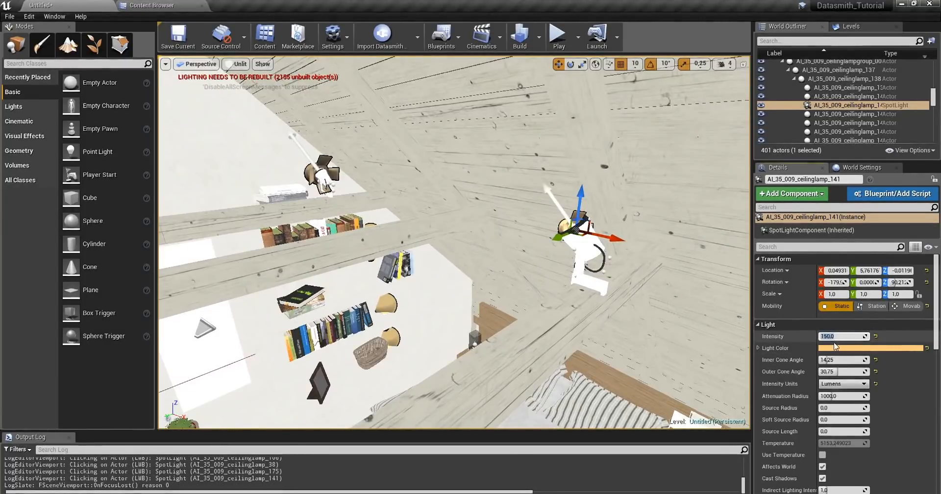
Step: Set the intensity of the ceiling spotlight AI_35_009_ceilinglamp_209 to 150 lumens
right_click_drag(588, 294, 725, 306)
key("s")
right_click_drag(336, 248, 363, 285)
left_click(423, 254)
right_click_drag(423, 254, 361, 269)
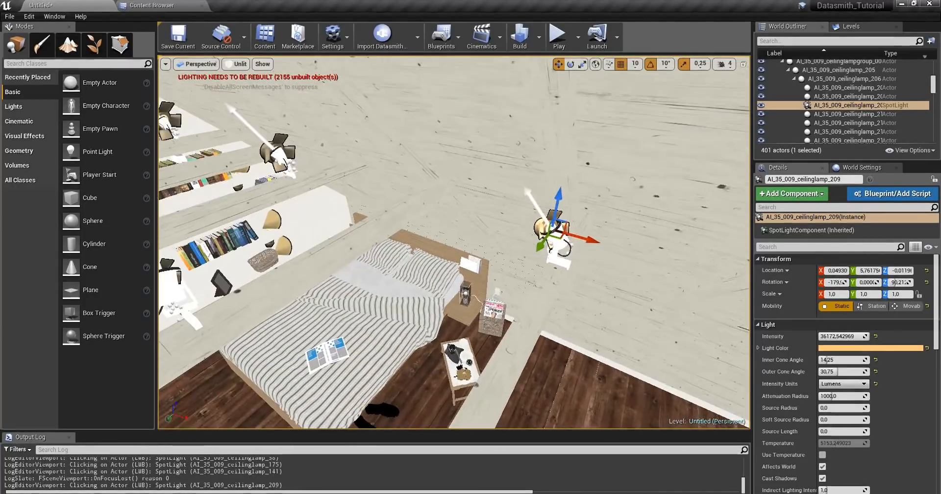
left_click(836, 337)
type("150")
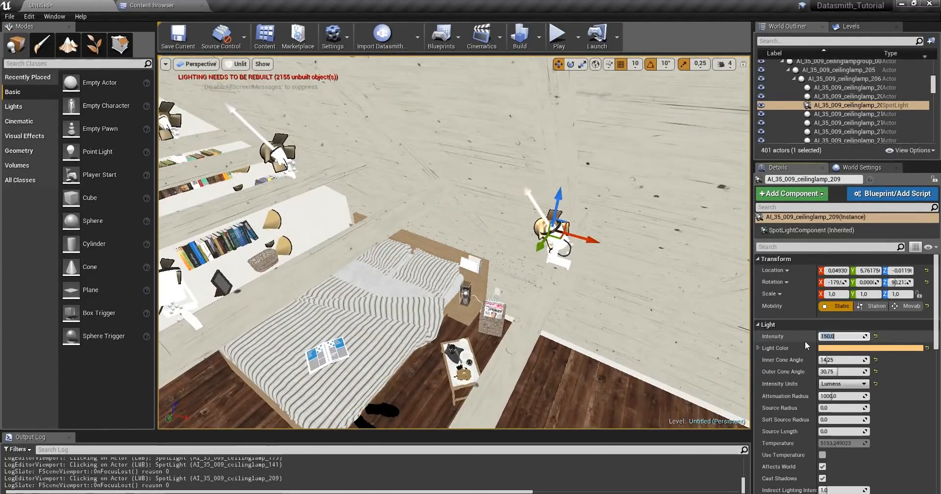
key("Return")
Step: Check the intensity of AI_35_009_ceilinglamp_277 and switch the viewport back to Lit shading
right_click_drag(529, 203, 490, 215)
key("f")
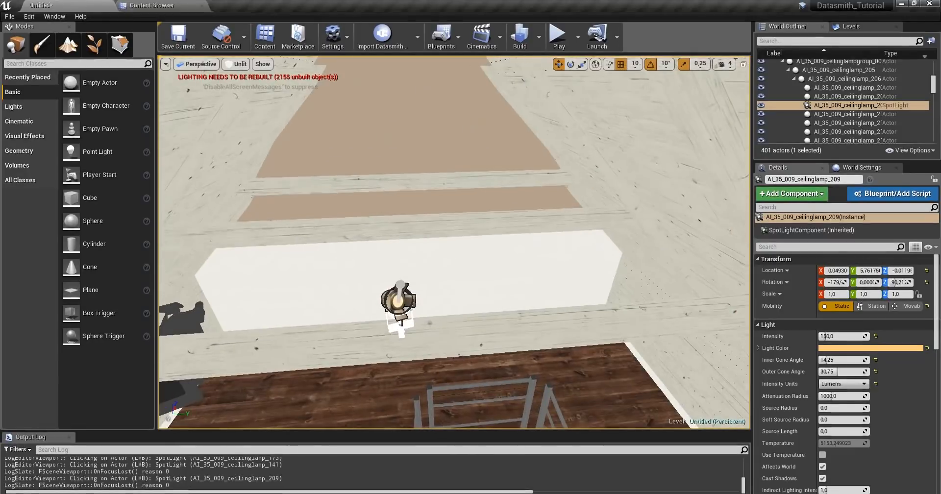
left_click(395, 299)
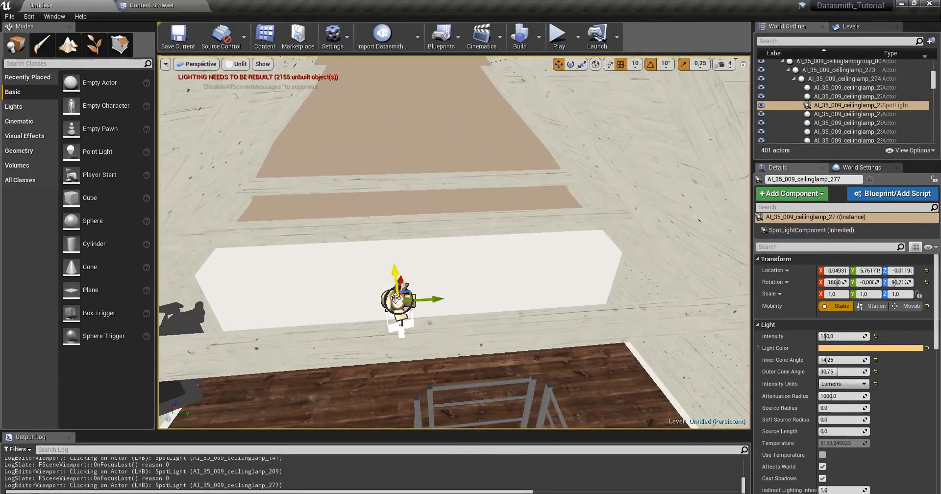
left_click(240, 63)
left_click(245, 80)
Step: Set the intensity of the six bookshelf point lights AI_35_009_lamp_011 through AI_35_009_lamp_016 together to 150 lumens
right_click_drag(255, 98, 363, 123)
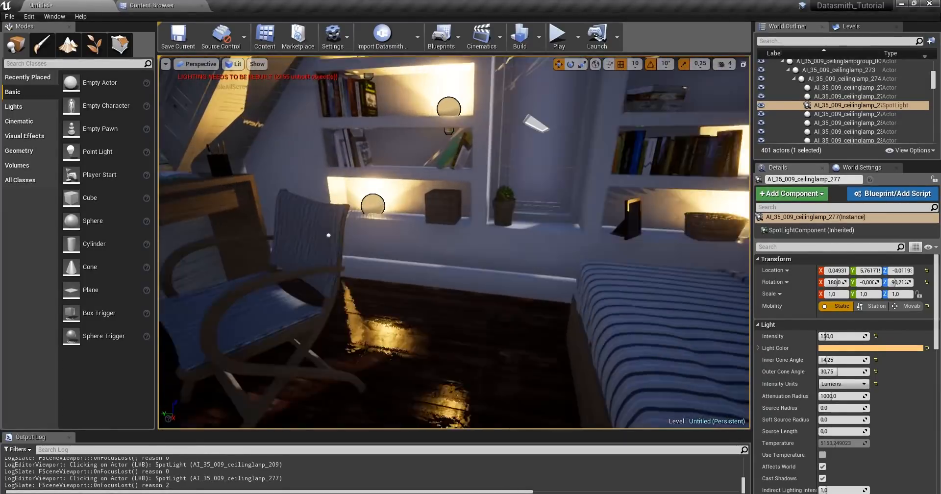
right_click_drag(363, 251, 343, 265)
left_click(423, 278)
right_click_drag(442, 276, 492, 315)
left_click(496, 335)
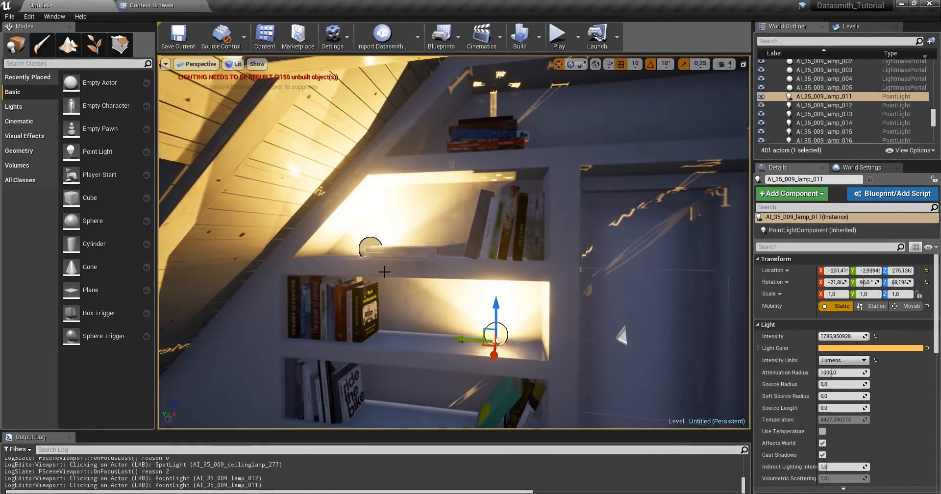
left_click(369, 241, "ctrl")
right_click_drag(369, 241, 369, 316)
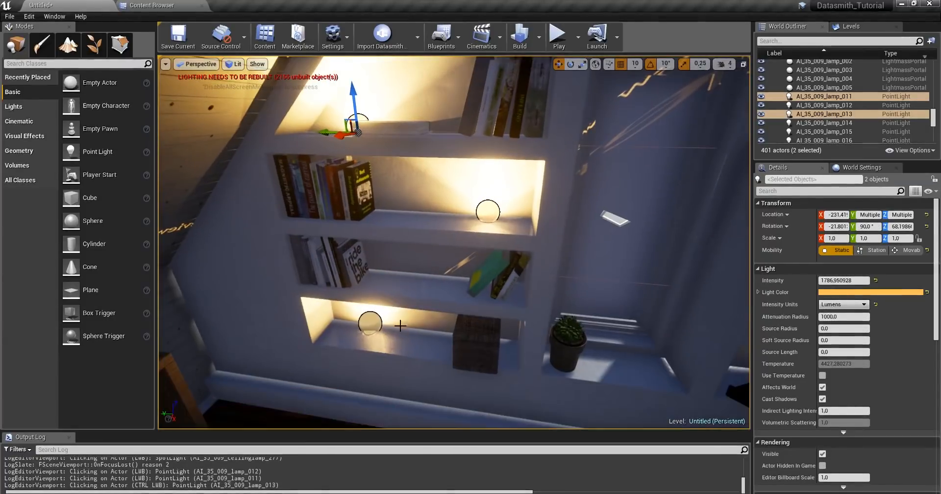
left_click(370, 321, "ctrl")
right_click_drag(444, 337, 485, 338)
left_click(620, 279, "ctrl")
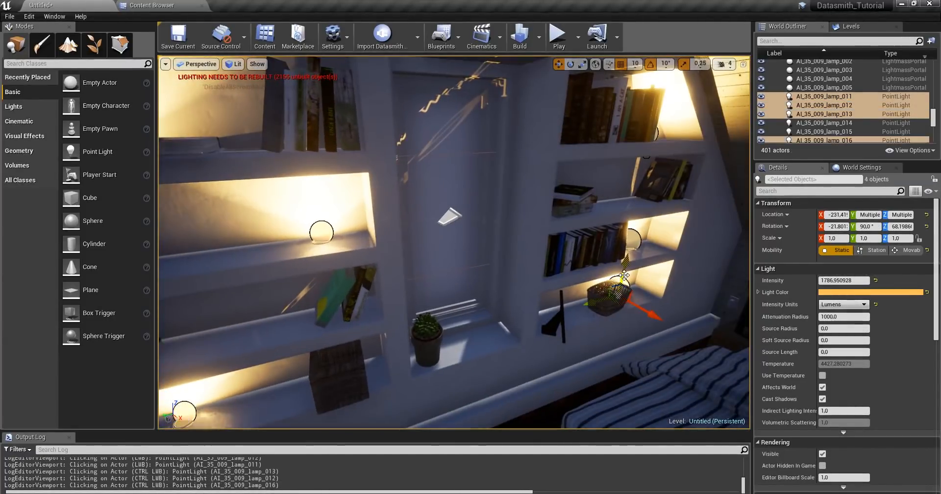
left_click(632, 235, "ctrl")
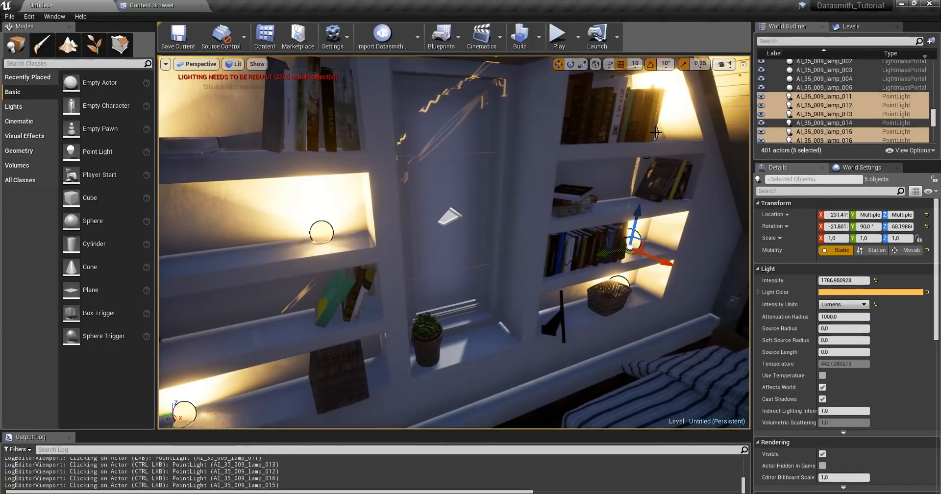
left_click(656, 133, "ctrl")
left_click(843, 280)
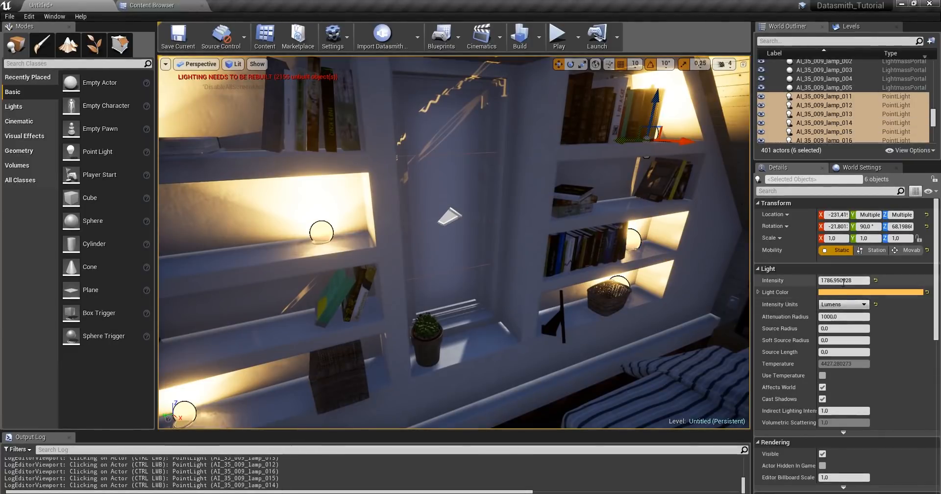
type("150")
key("Return")
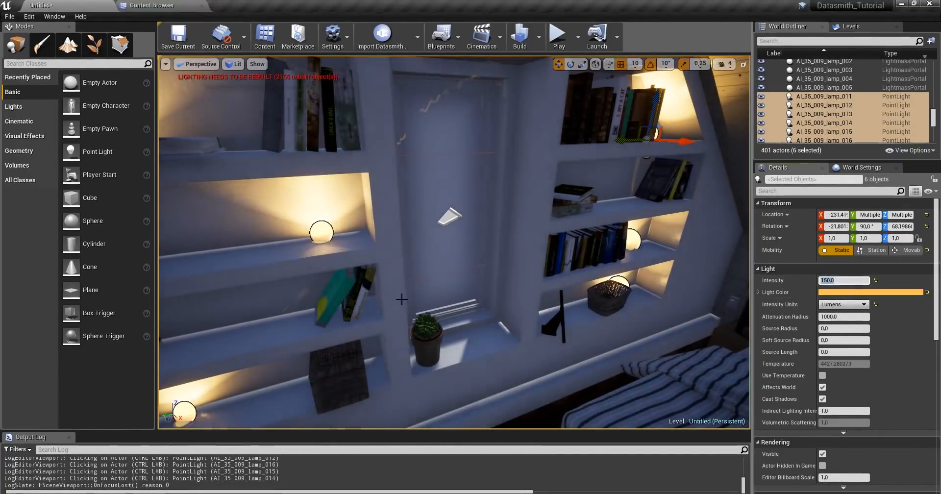
Step: Delete the window glass mesh AI_35_009_glass_001 from the level
right_click_drag(400, 300, 225, 284)
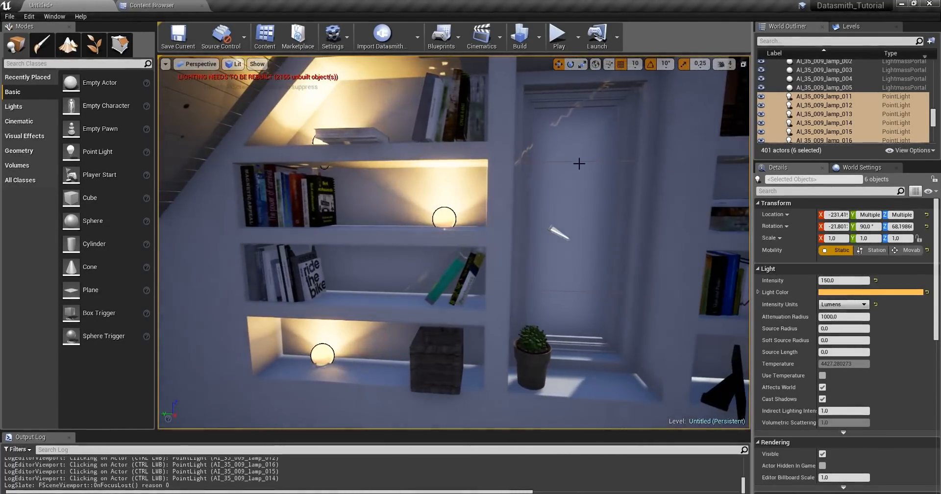
left_click(565, 141)
right_click_drag(566, 141, 167, 147)
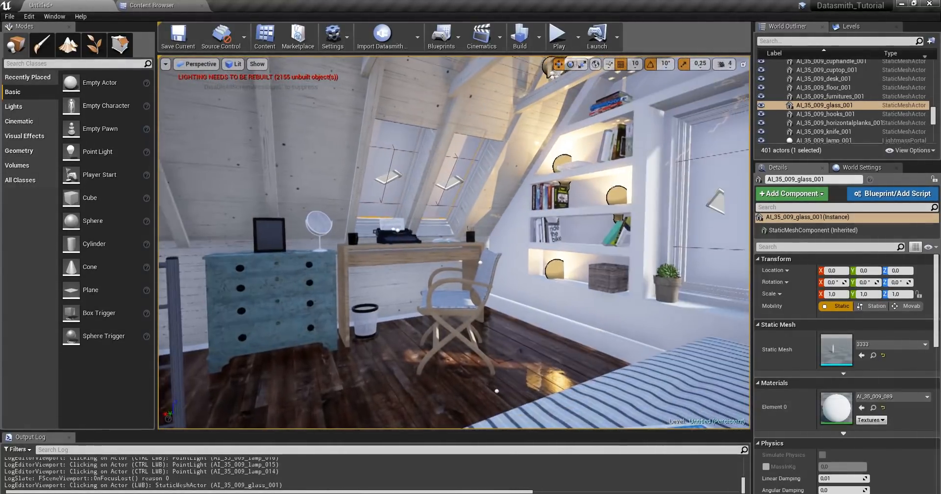
right_click_drag(453, 242, 502, 242)
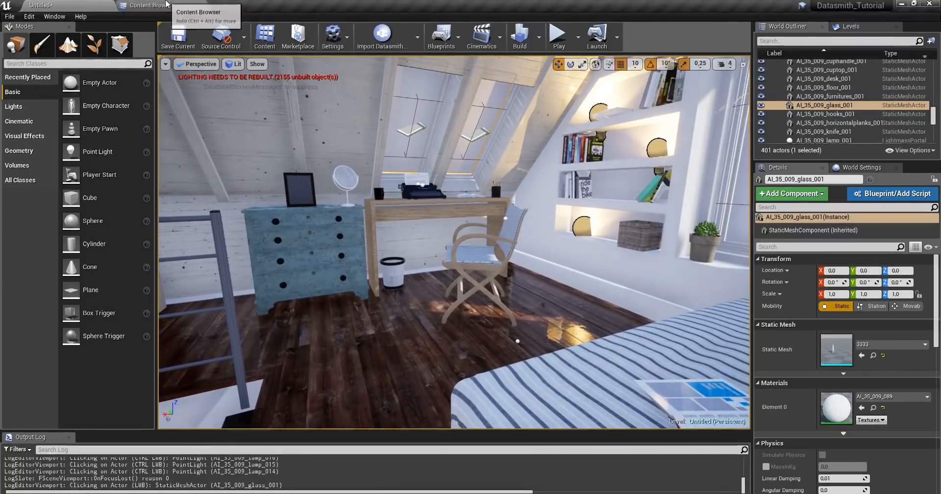
left_click(161, 5)
left_click(42, 5)
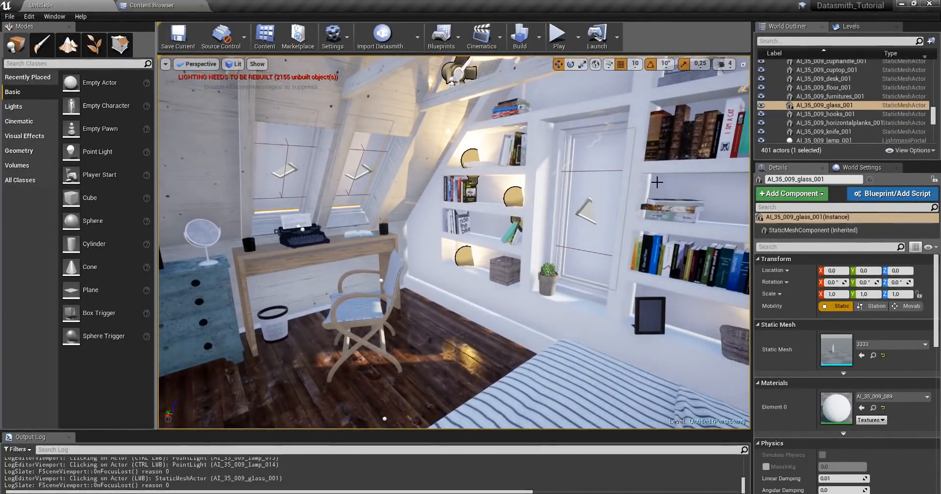
left_click(599, 158)
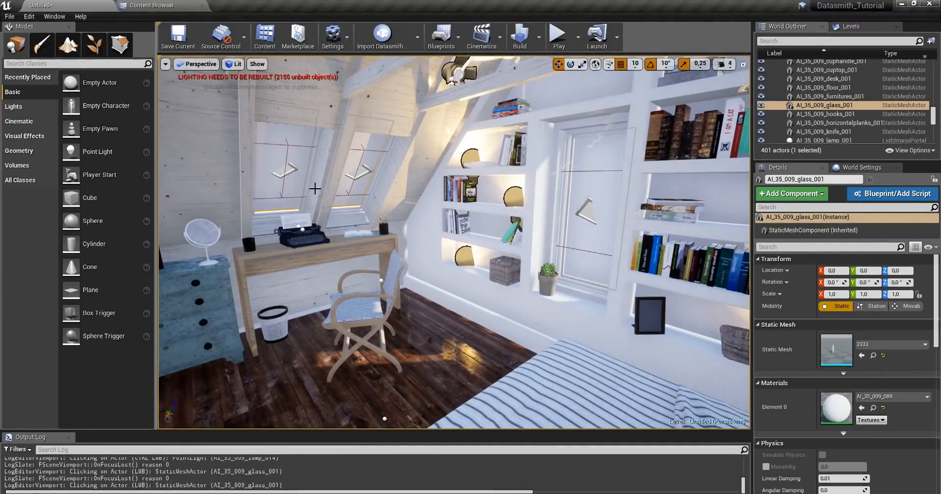
key("Delete")
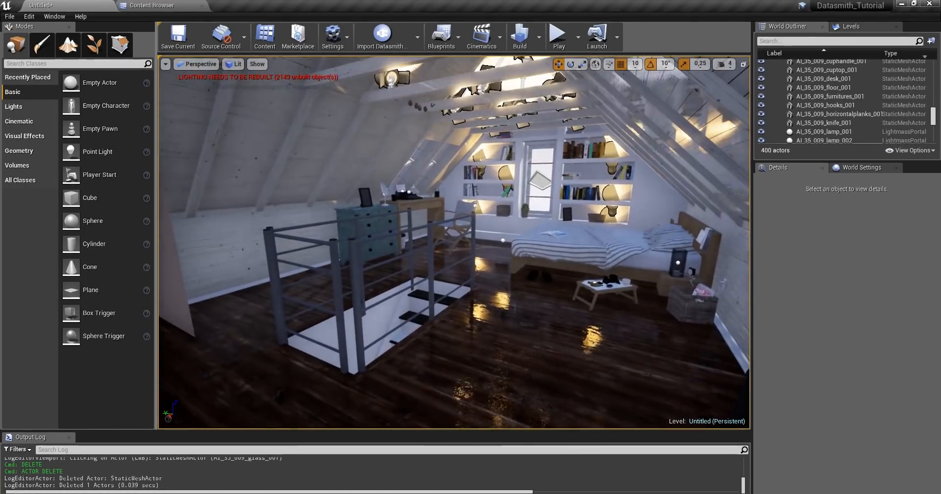
Step: Open the attic floor's material AI_35_009_018 in the Material Editor and dock its window beside the level tab
right_click_drag(454, 242, 392, 267)
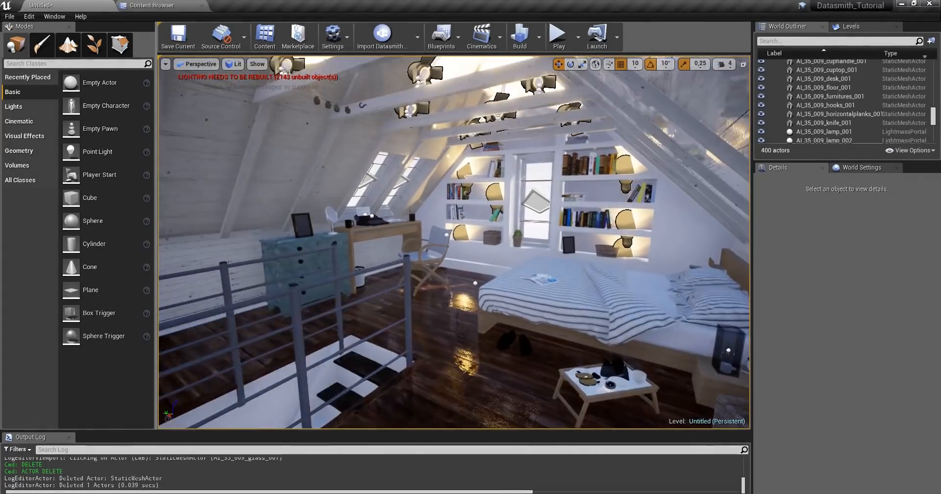
right_click_drag(454, 242, 432, 244)
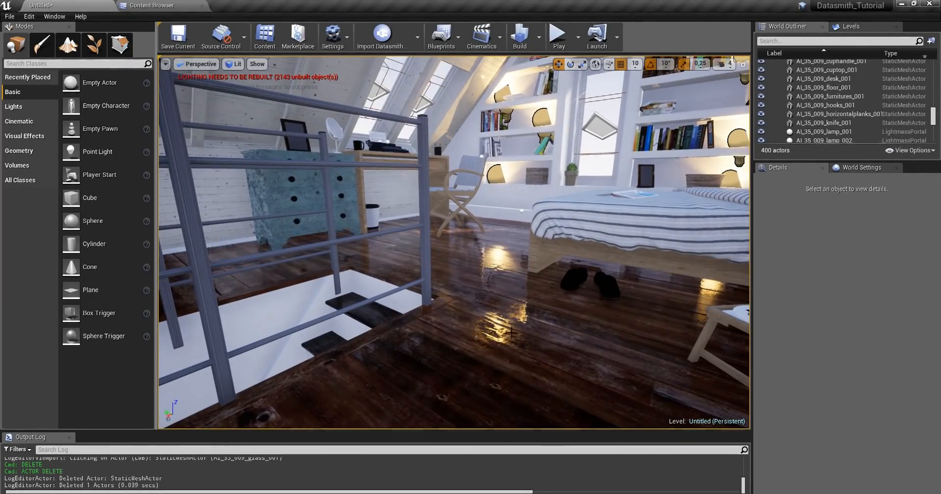
left_click(496, 317)
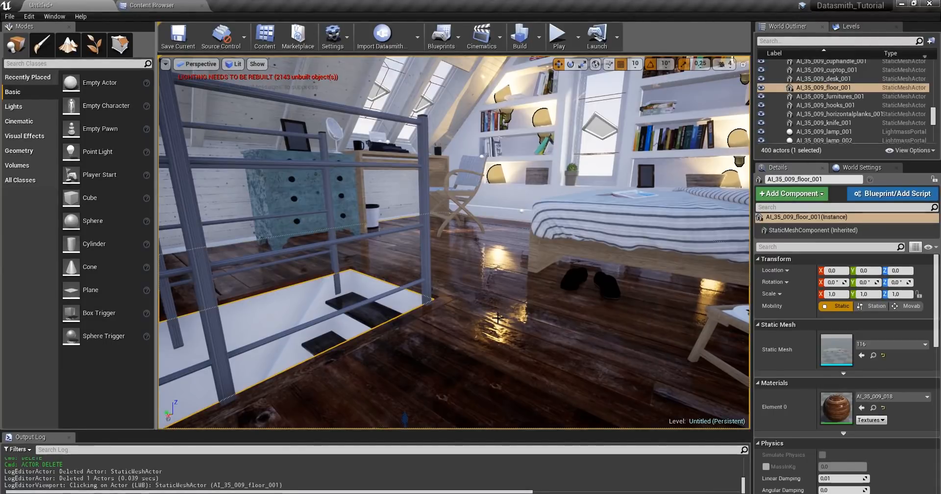
right_click_drag(541, 219, 532, 241)
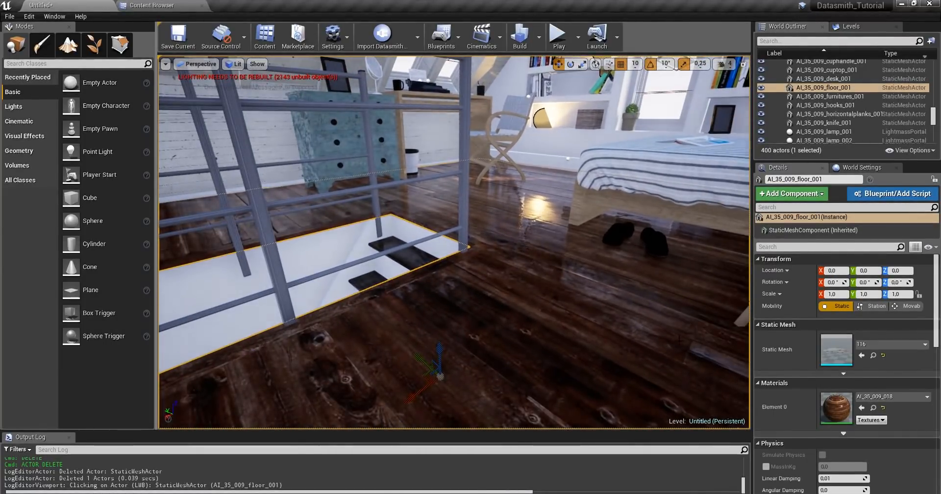
double_click(844, 412)
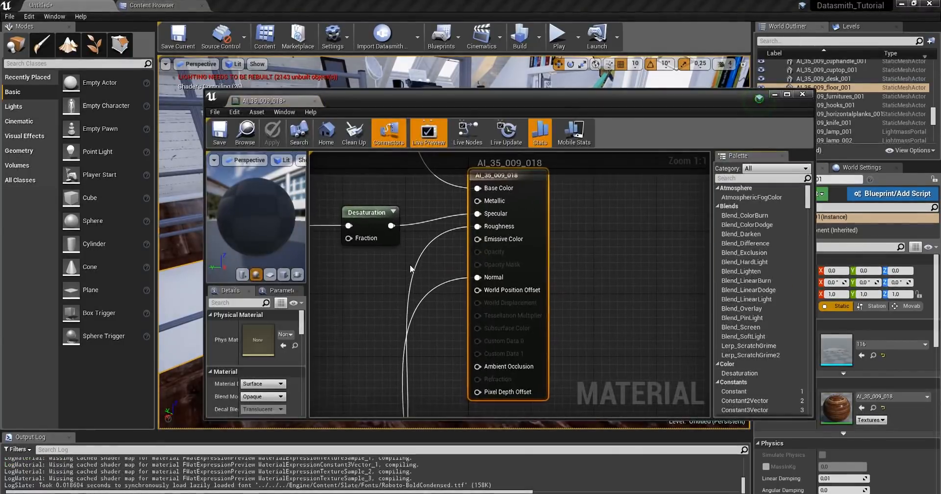
double_click(278, 88)
left_click_drag(278, 87, 265, 4)
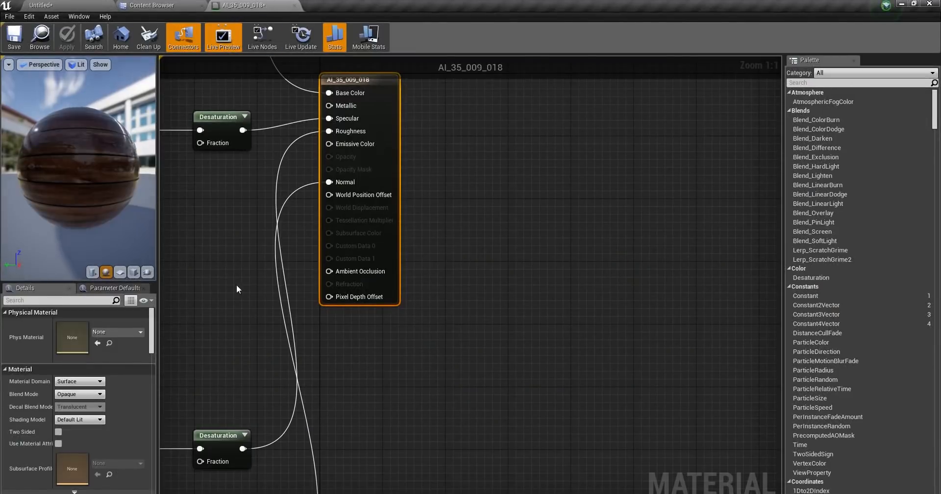
Step: Examine the node network of the floor material, tracing the math and texture nodes that feed the Specular input
right_click_drag(219, 237, 334, 313)
scroll(296, 218, "down", 3)
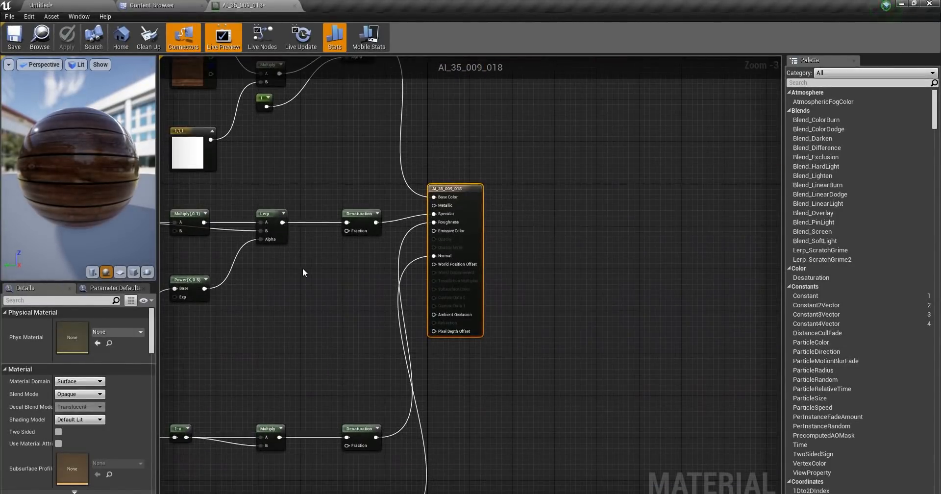
right_click_drag(304, 269, 629, 237)
right_click_drag(240, 369, 695, 341)
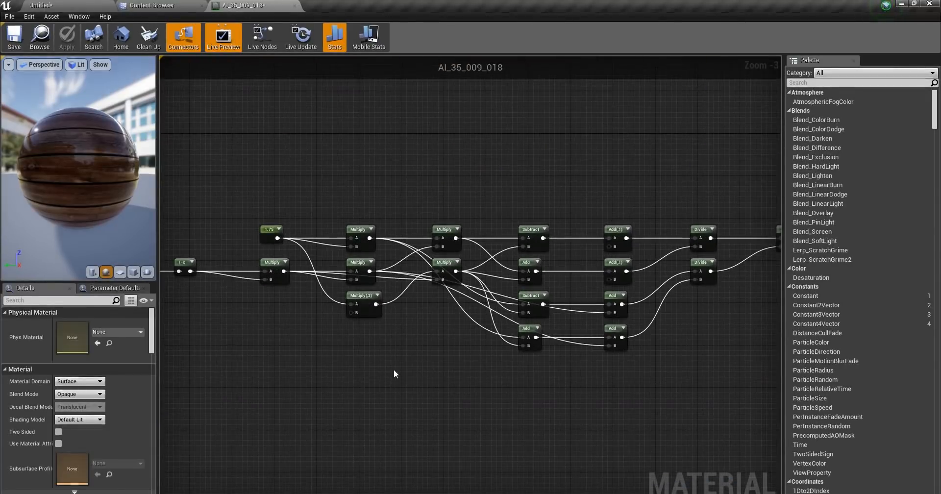
right_click_drag(385, 360, 421, 349)
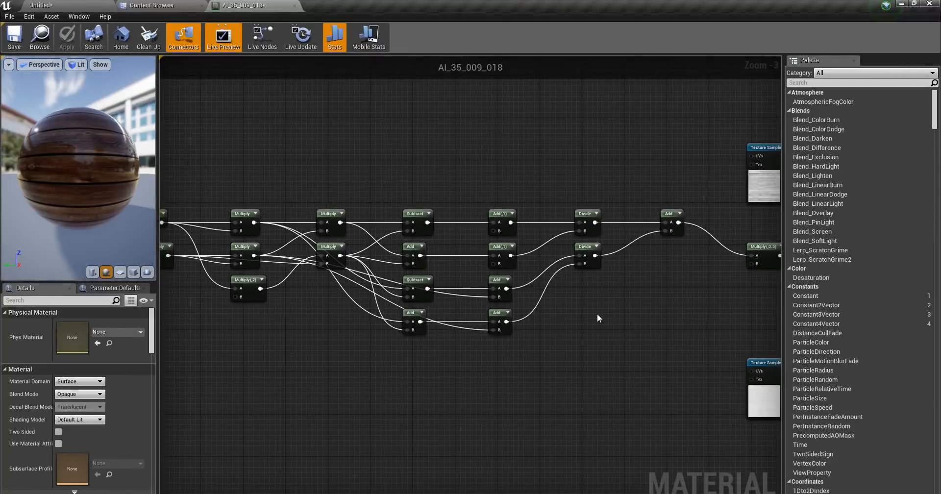
right_click_drag(597, 318, 300, 315)
right_click_drag(557, 269, 399, 324)
right_click_drag(323, 314, 455, 338)
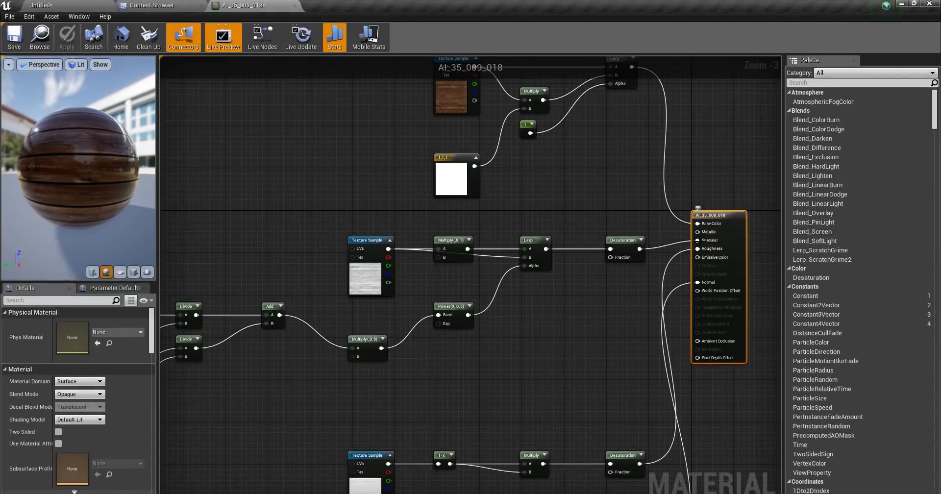
Step: Disconnect the Desaturation node from the floor material's Specular input
left_click(698, 240, "alt")
right_click_drag(501, 372, 326, 375)
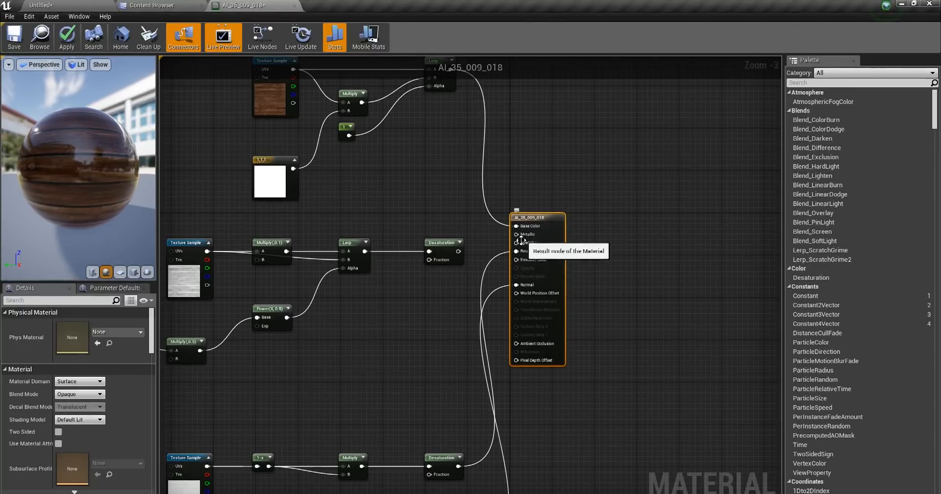
scroll(530, 243, "up", 3)
right_click_drag(353, 336, 514, 308)
scroll(514, 308, "down", 5)
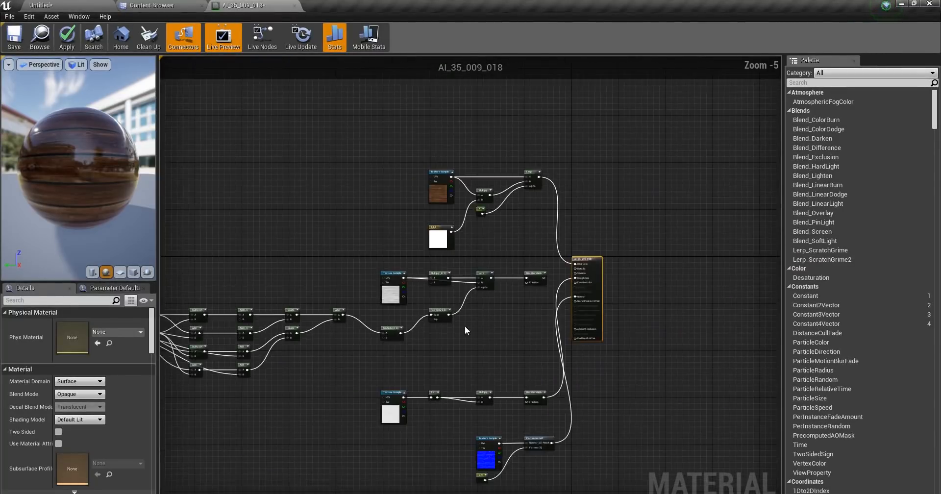
Step: Delete the former specular branch's math, Lerp, Power and Desaturation nodes, keeping only its grey plank Texture Sample
right_click_drag(284, 307, 444, 250)
right_click_drag(361, 176, 447, 163)
left_click_drag(197, 221, 742, 293)
right_click_drag(734, 281, 588, 304)
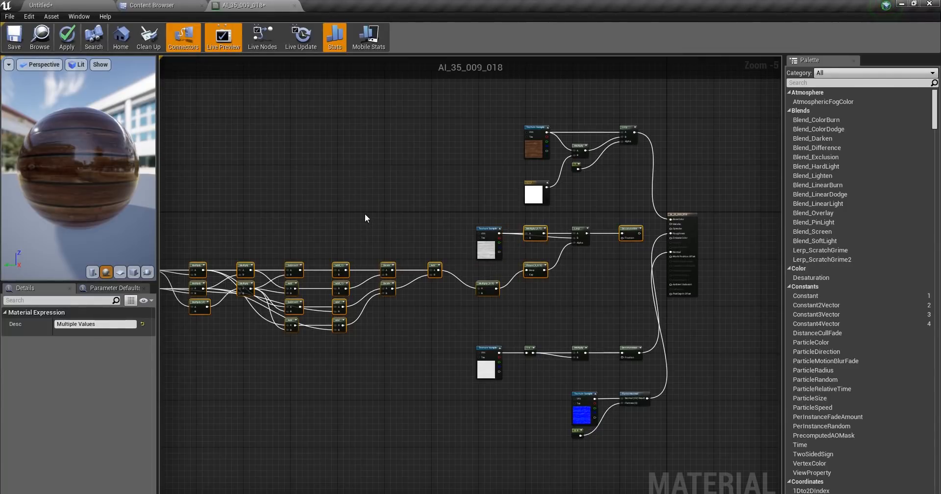
key("Delete")
scroll(431, 286, "up", 5)
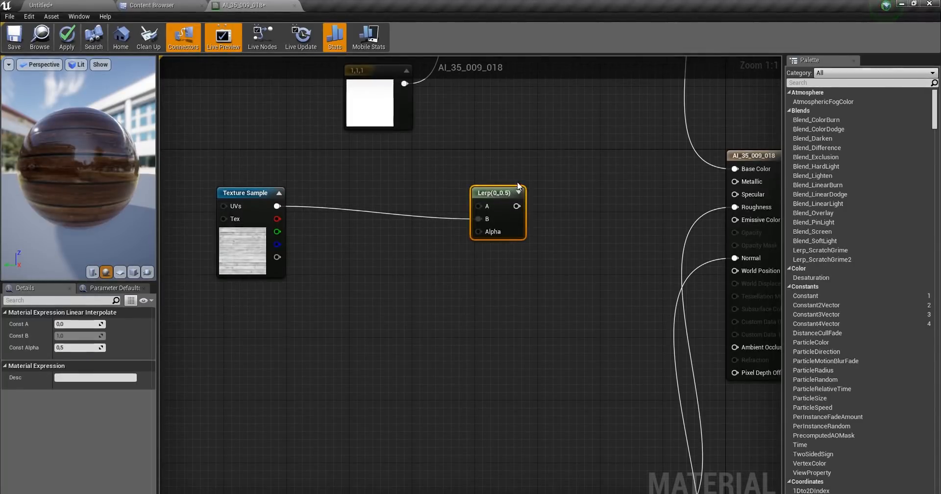
key("Delete")
right_click_drag(578, 246, 496, 265)
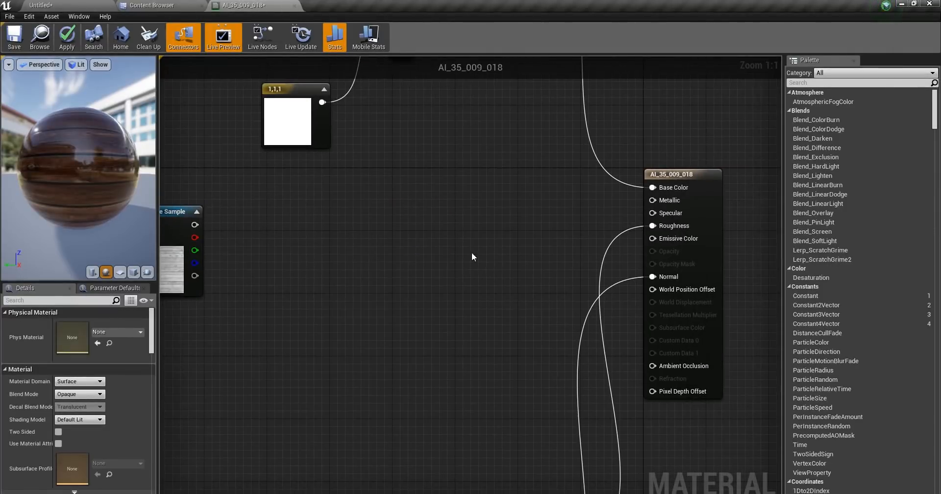
Step: Select the roughness chain from its Texture Sample through 1-x, Multiply and Desaturation, and reposition it higher in the graph
scroll(413, 161, "down", 4)
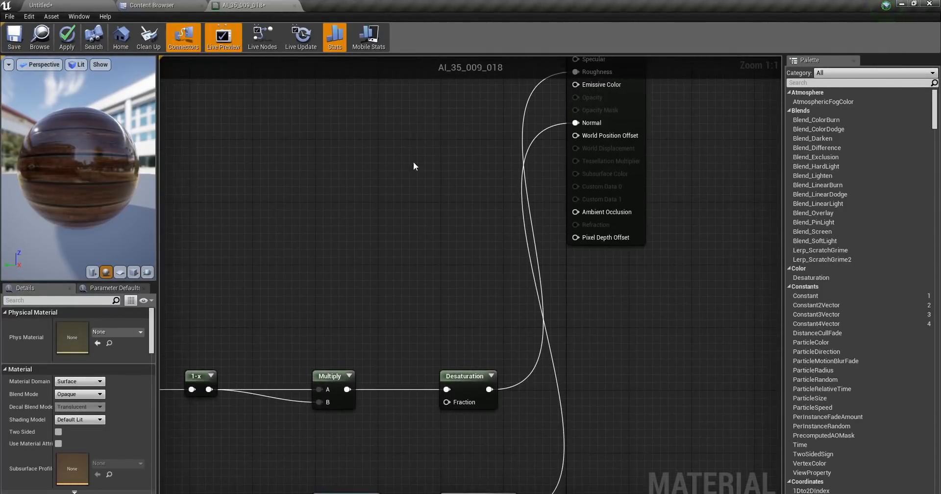
right_click_drag(413, 161, 494, 224)
left_click_drag(310, 327, 541, 379)
scroll(485, 250, "up", 4)
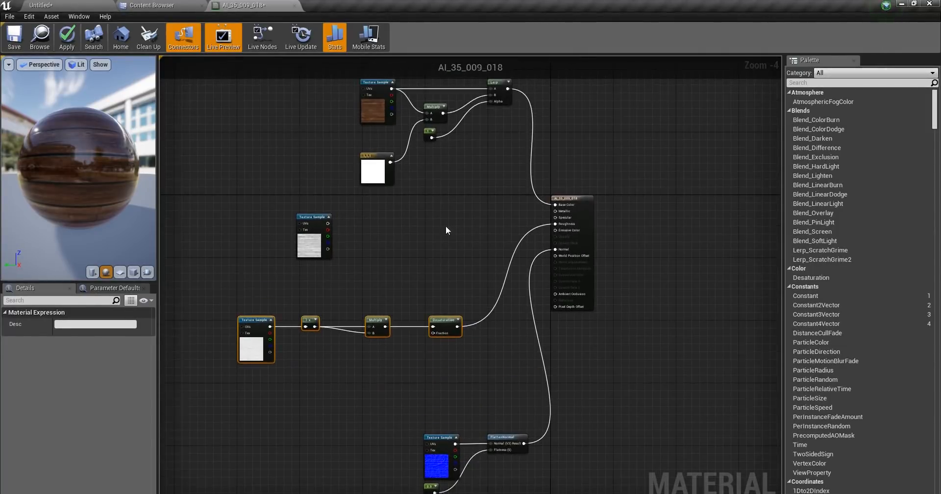
right_click_drag(404, 306, 347, 318)
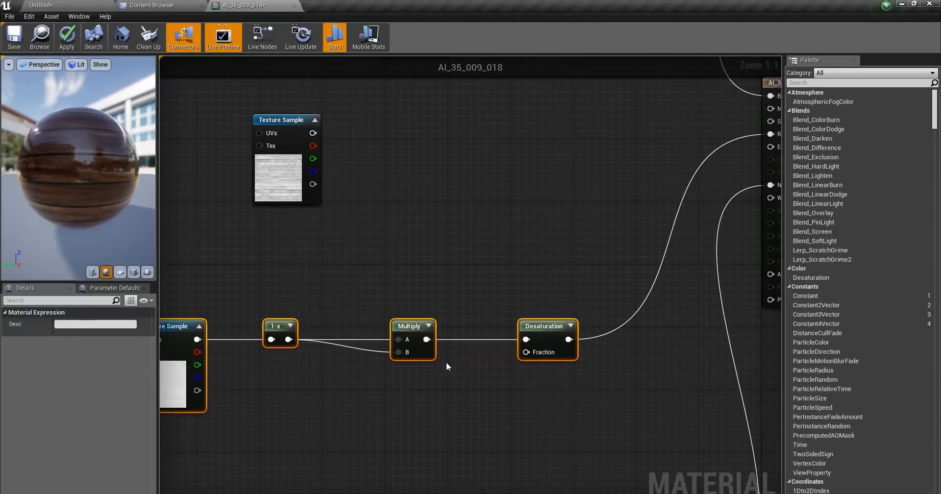
right_click_drag(345, 374, 399, 345)
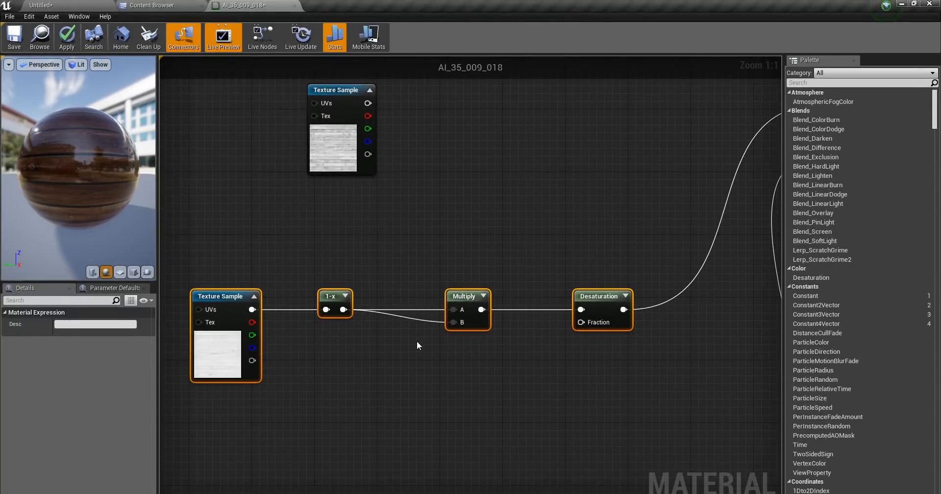
Step: Add a Constant node below the roughness chain and connect it to the Multiply node's B input
left_click(363, 354)
left_click_drag(379, 376, 452, 321)
right_click_drag(542, 325, 381, 408)
Step: Delete the roughness chain's Desaturation node and connect the Multiply output directly to the material's Roughness input
left_click(456, 382)
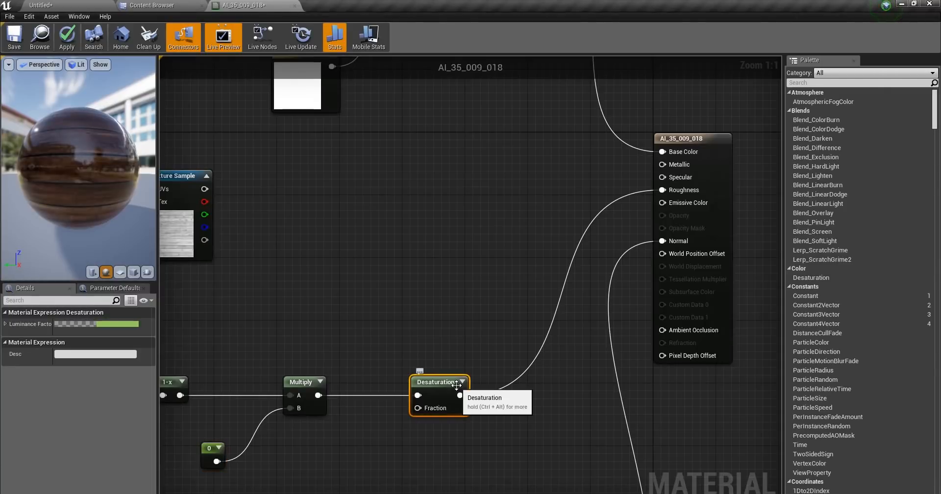
key("Delete")
left_click_drag(318, 395, 667, 191)
right_click_drag(172, 474, 303, 372)
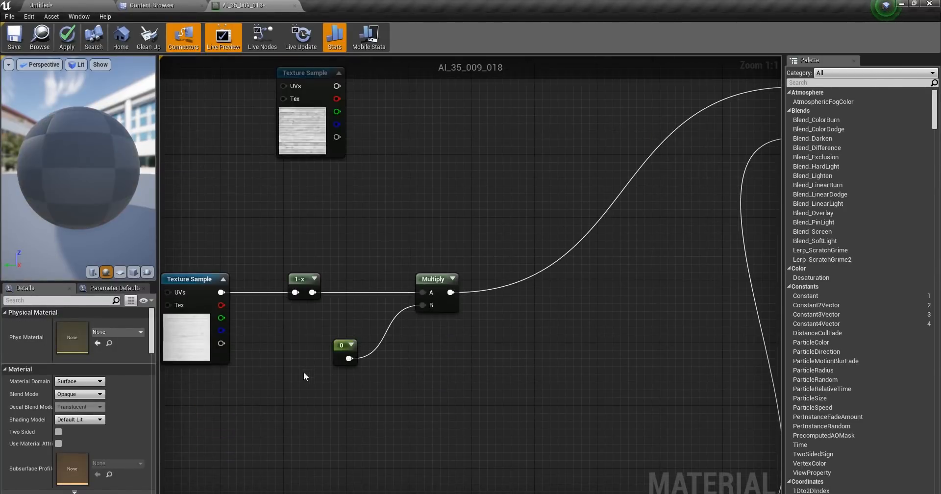
Step: Try a value of 2.5 for the constant multiplying the roughness and check the reflections on the preview sphere
left_click(339, 348)
left_click(81, 325)
type("2")
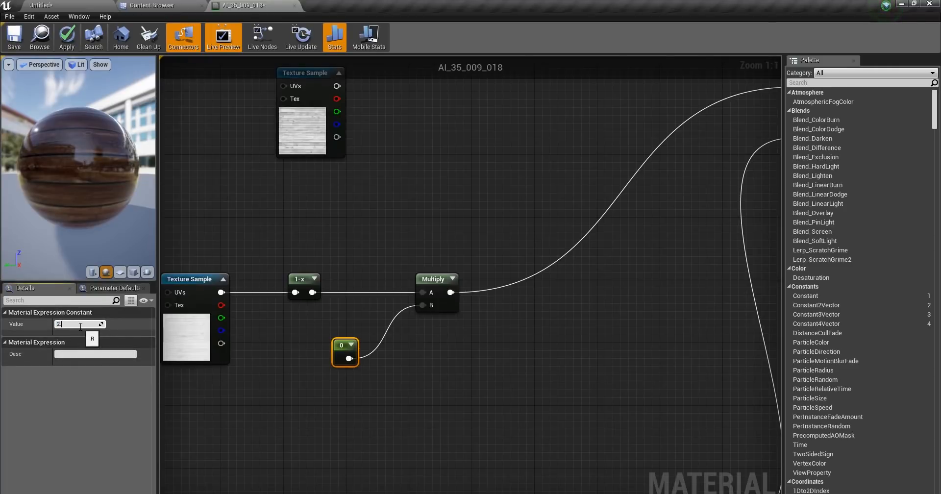
type(".5")
key("Return")
mouse_move(98, 171)
left_mouse_down()
mouse_move(125, 172)
mouse_move(74, 169)
mouse_move(115, 173)
mouse_move(84, 176)
left_mouse_up()
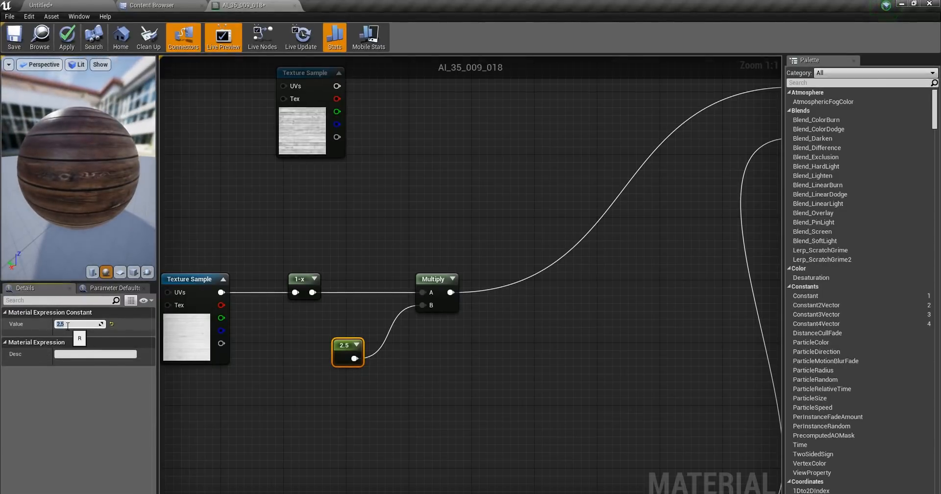
Step: Set the roughness multiplier constant to 2 and apply the changes to the floor material
type("2")
key("Return")
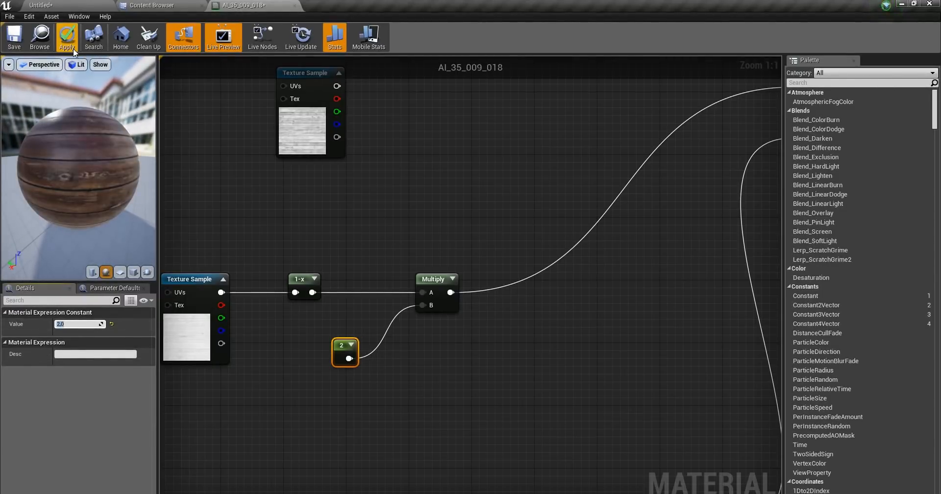
left_click(70, 44)
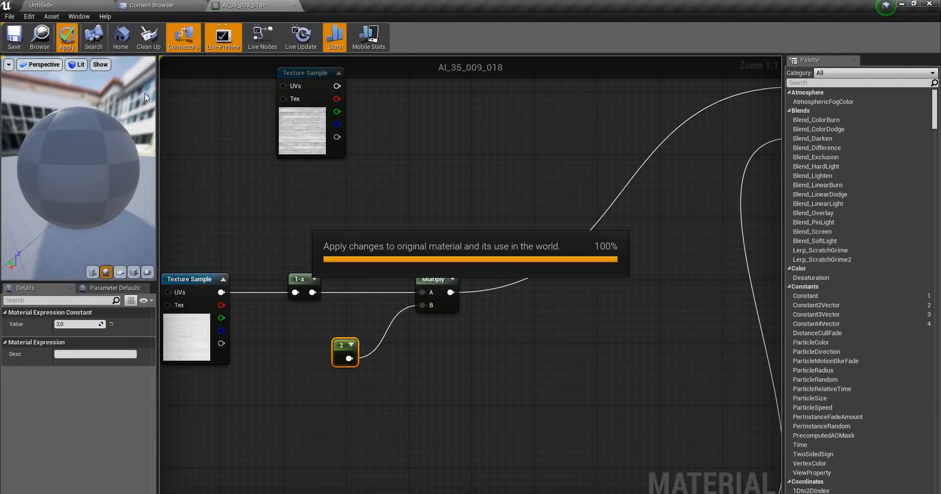
Step: Return to the attic level, view the updated floor and build the level's lighting
left_click(75, 5)
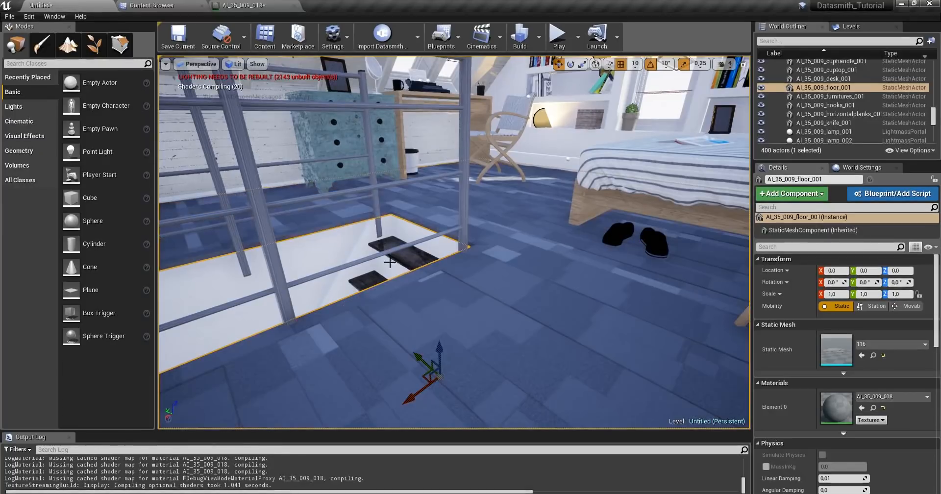
right_click_drag(436, 278, 460, 244)
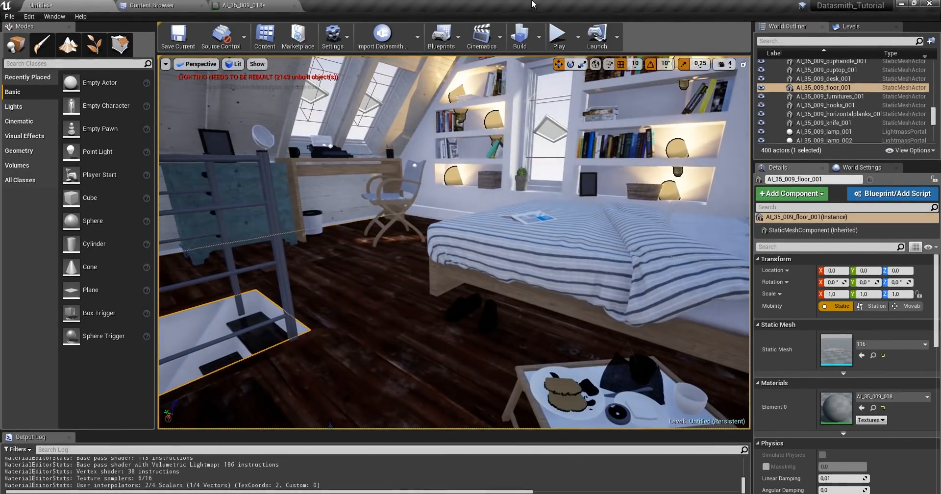
left_click(538, 41)
mouse_move(588, 75)
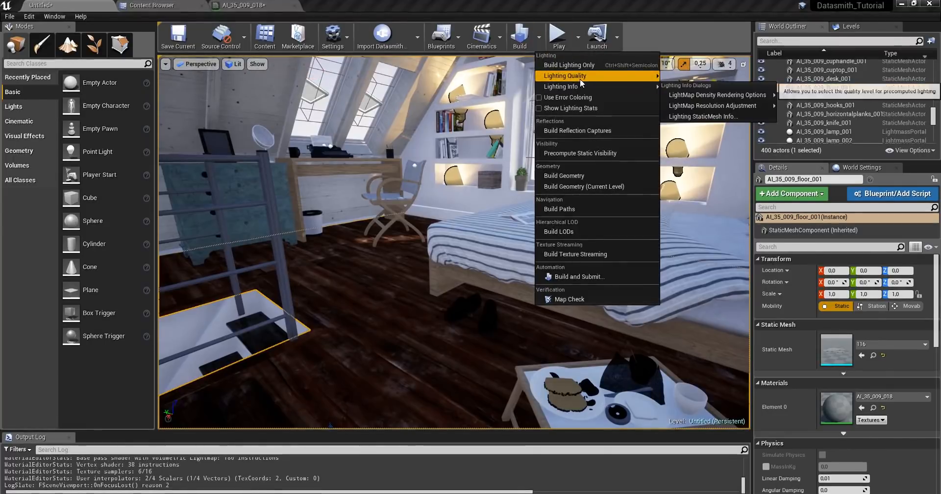
right_click_drag(399, 210, 424, 210)
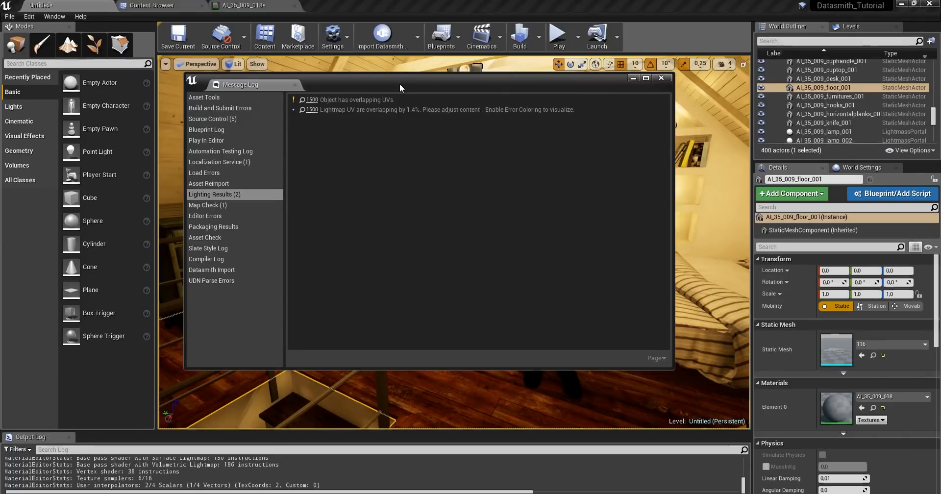
Step: Read the Lighting Results messages in the Message Log and close the log window
left_click_drag(399, 87, 405, 105)
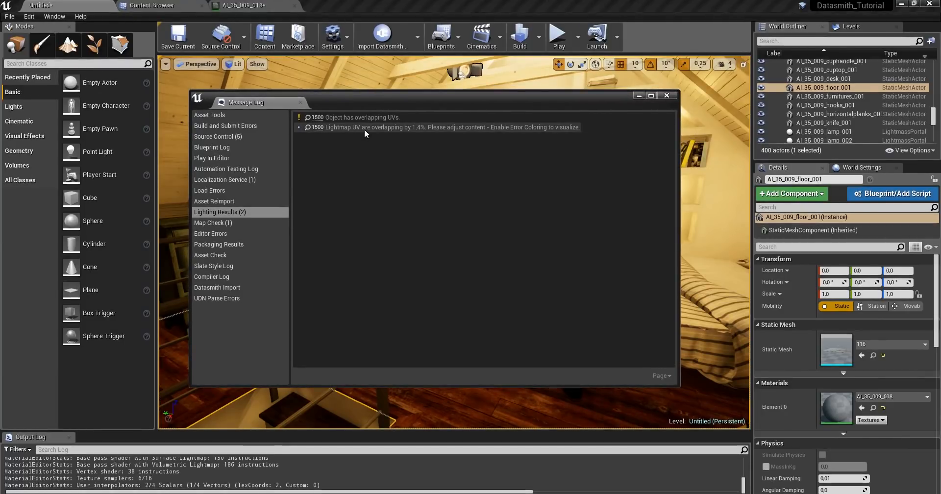
left_click_drag(472, 103, 499, 116)
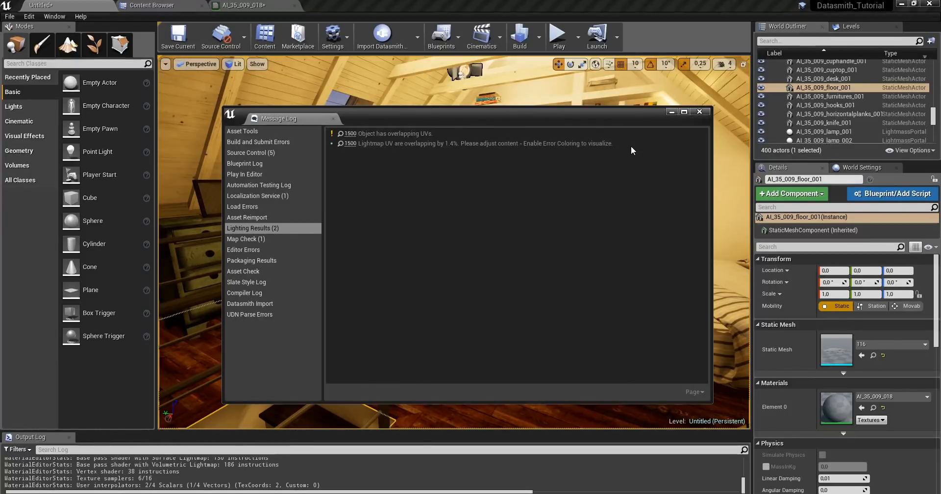
left_click(701, 111)
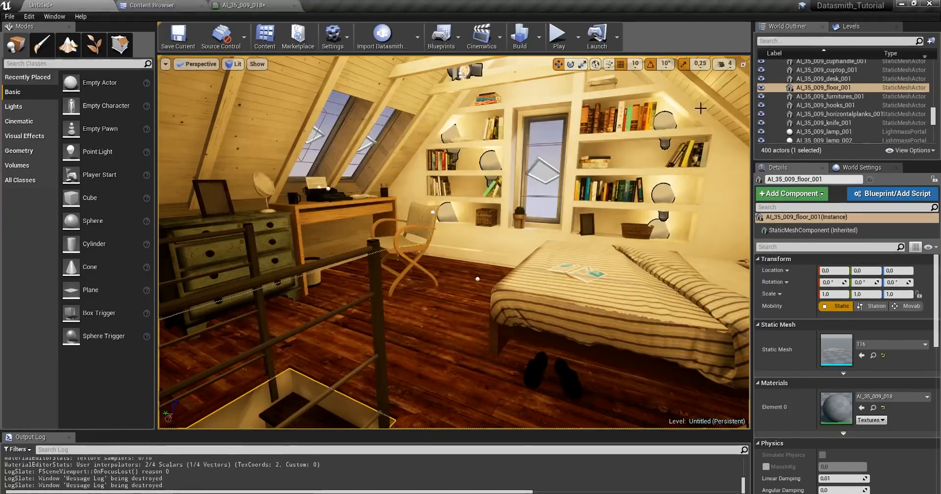
Step: Inspect the built lighting throughout the attic, including the floor, bed, desk, bookshelves and ceiling beams
right_click_drag(453, 242, 430, 254)
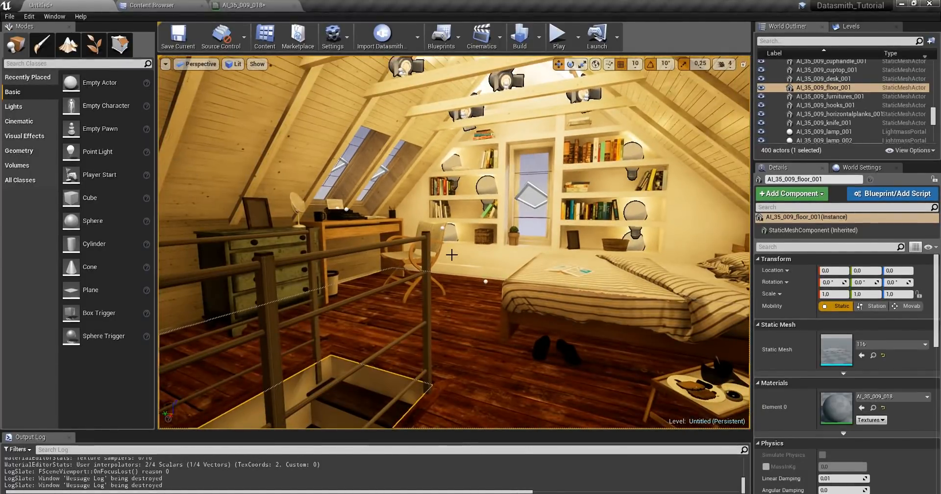
right_click_drag(452, 255, 415, 228)
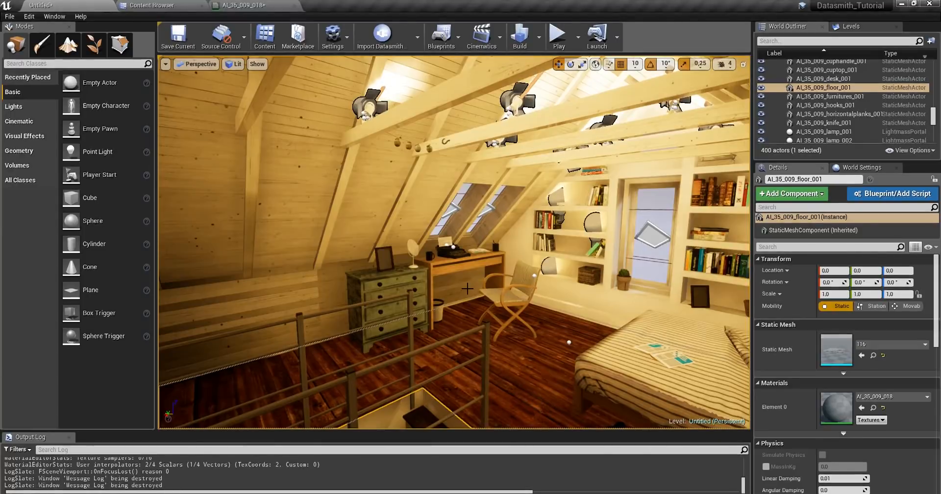
right_click_drag(430, 302, 430, 300)
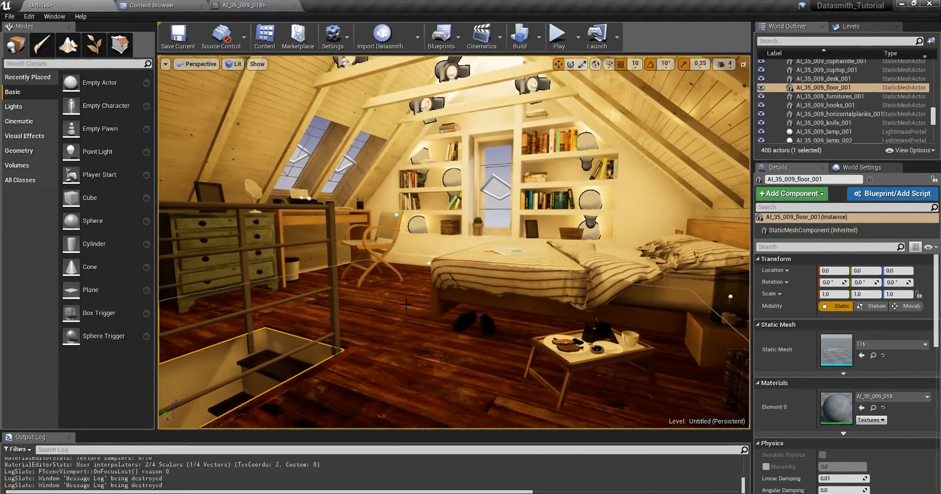
key("w")
right_click_drag(465, 339, 460, 338)
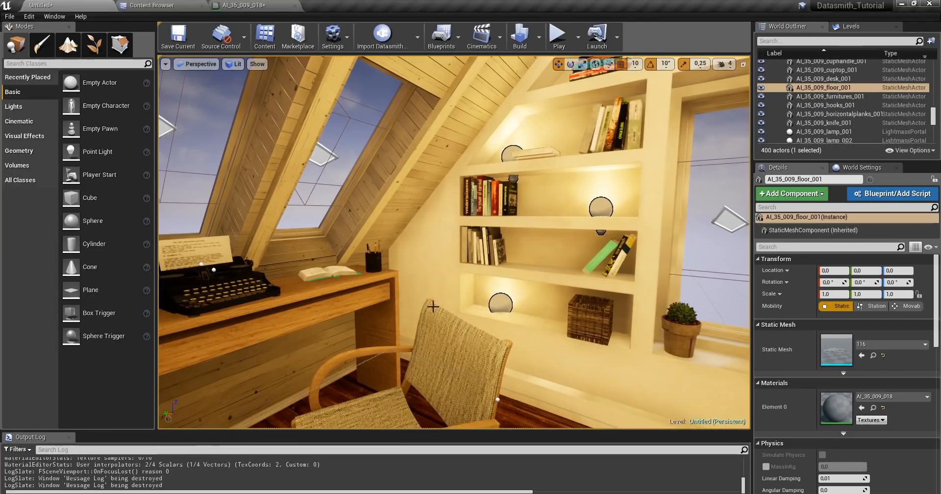
right_click_drag(469, 269, 492, 266)
key("s")
key("s")
key("w")
key("q")
key("e")
key("w")
key("w")
key("s")
right_click_drag(407, 254, 454, 267)
key("d")
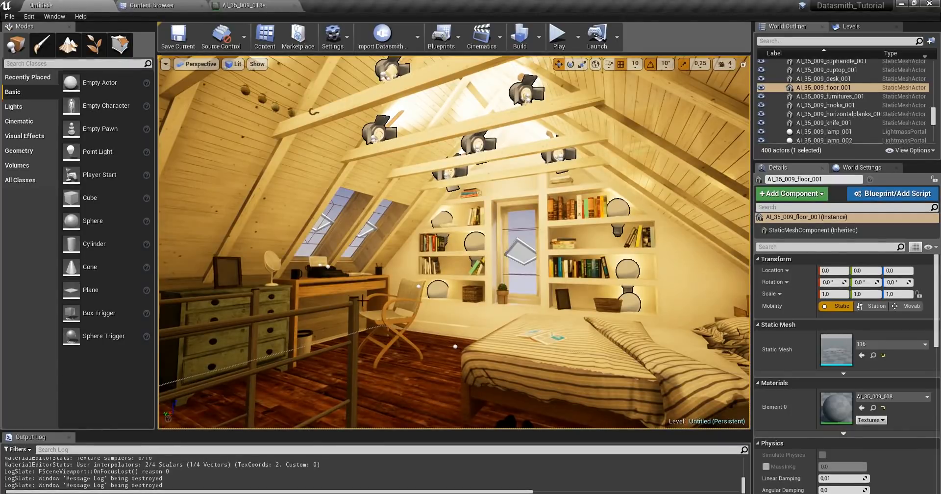
right_click_drag(462, 268, 461, 284)
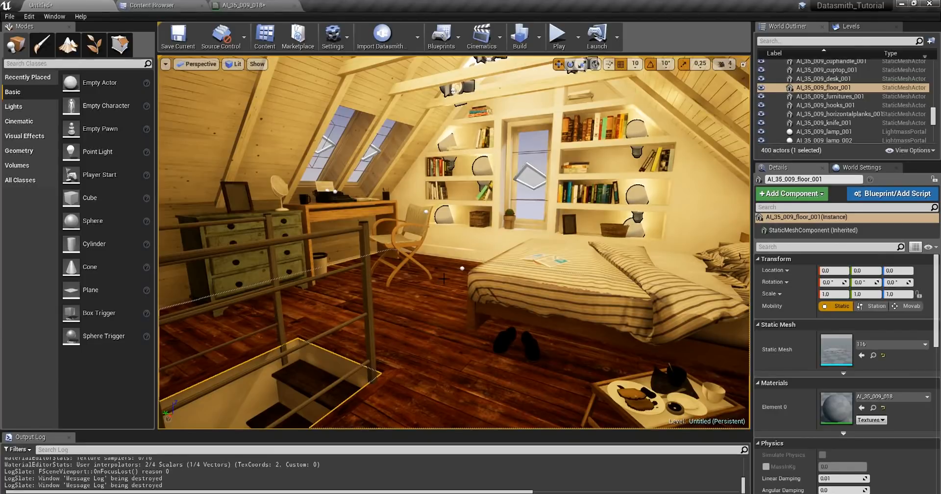
mouse_move(443, 278)
right_mouse_down()
mouse_move(492, 274)
mouse_move(430, 276)
right_mouse_up()
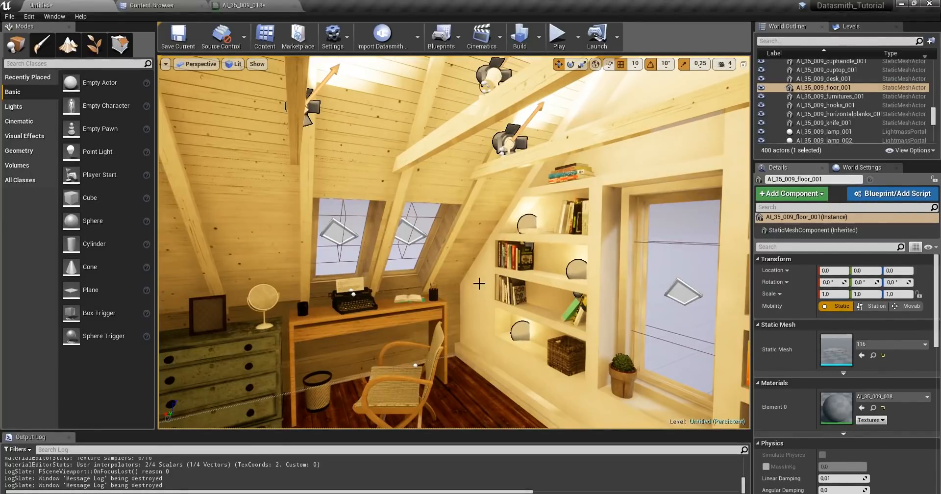
Step: Select the directional light above the attic and review the lit room's floor, bed, desk and bookshelves
right_click_drag(491, 307, 448, 293)
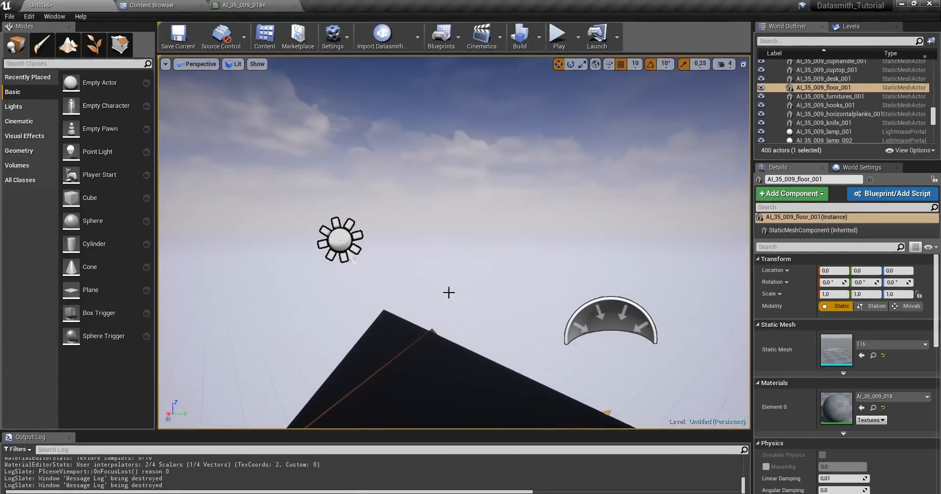
left_click(339, 239)
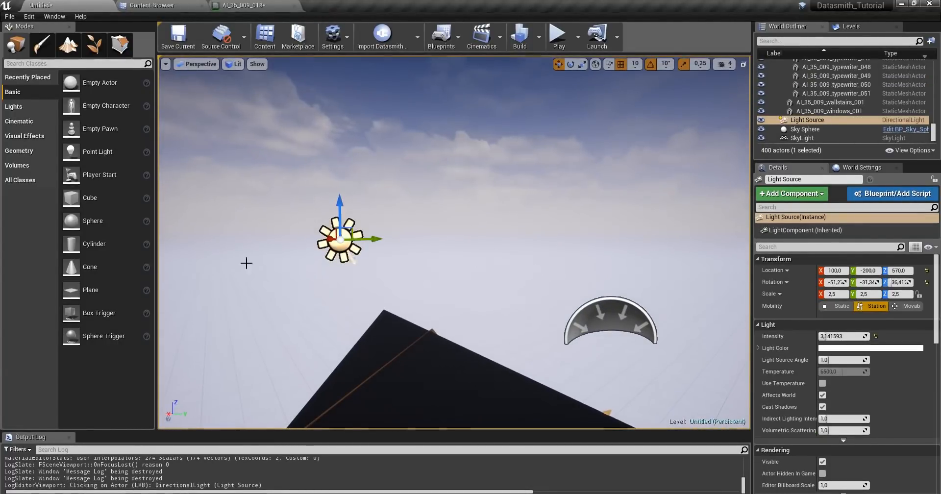
right_click_drag(569, 191, 725, 216)
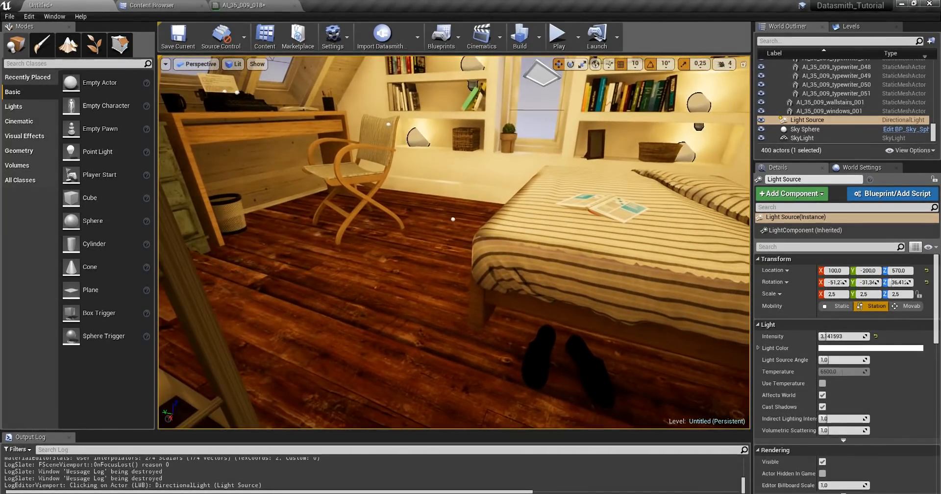
right_click_drag(484, 265, 457, 209)
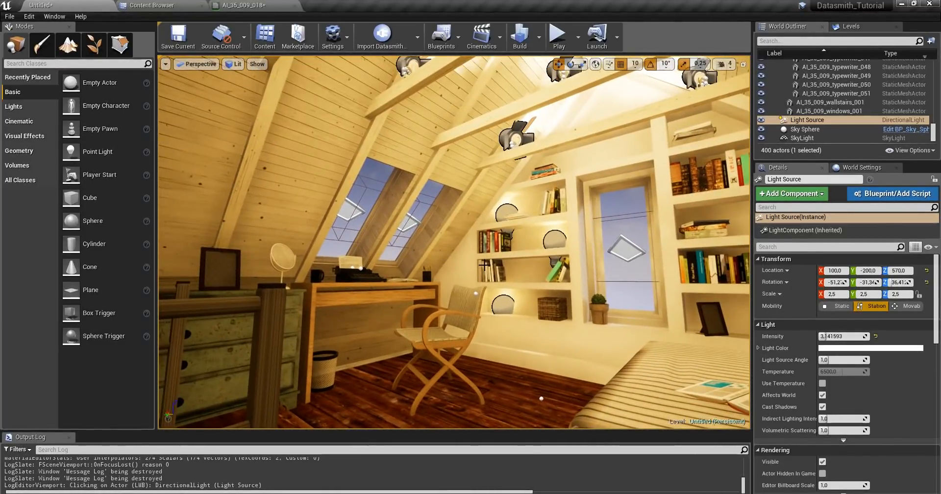
right_click_drag(468, 259, 539, 264)
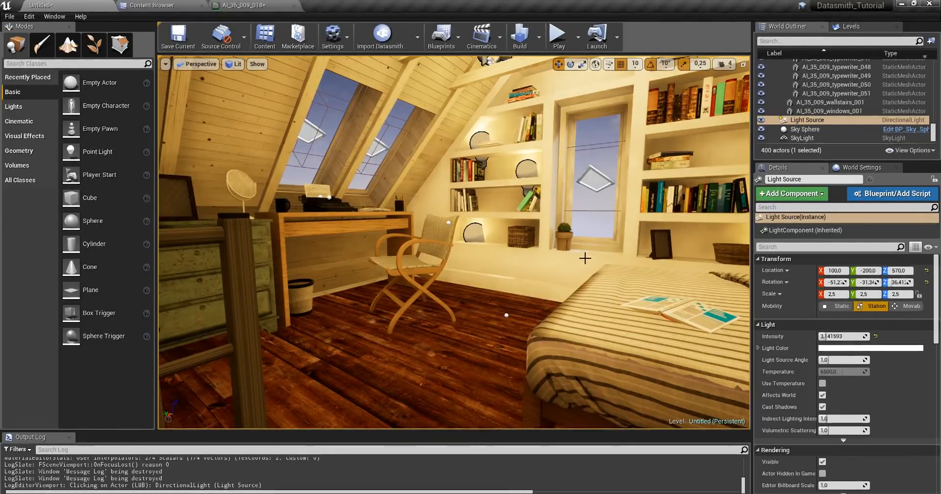
right_click_drag(585, 259, 618, 258)
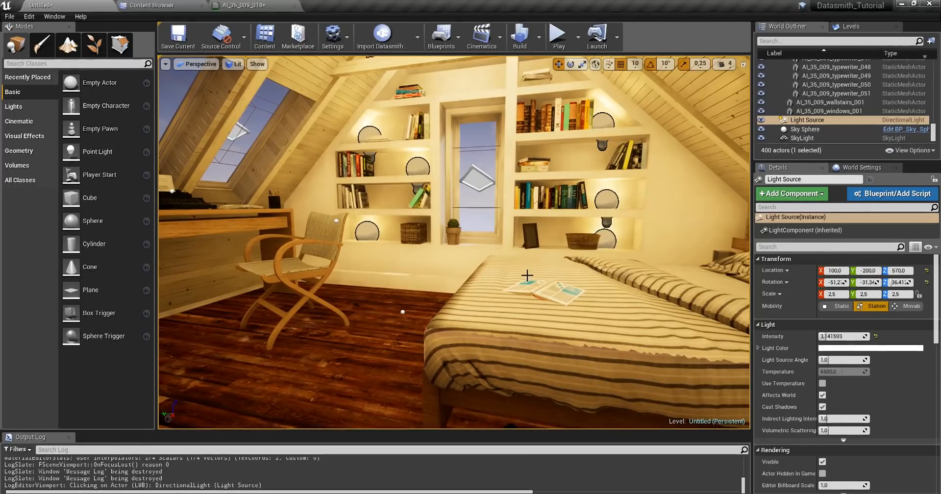
Step: Move up close to the picture frame on the green dresser and select it
right_click_drag(527, 275, 416, 289)
key("w")
left_click(443, 258)
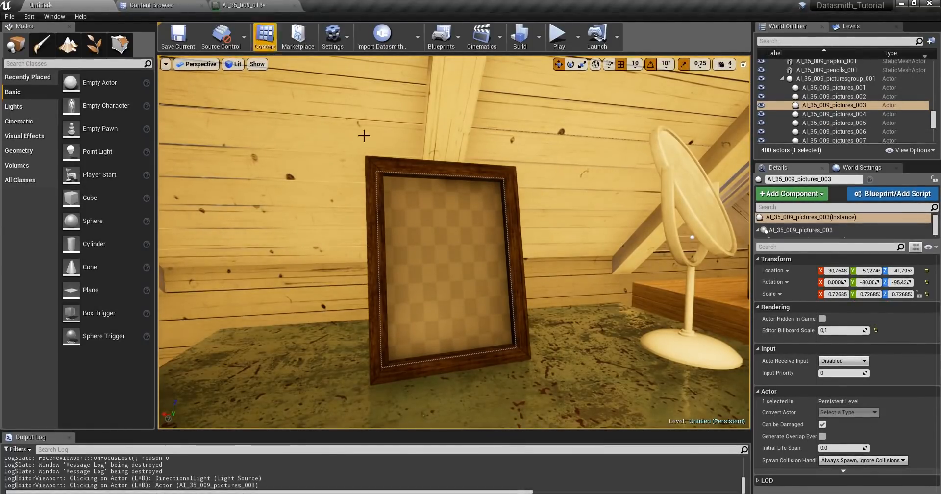
Step: Inspect the two imported picture color textures in the datasmith Textures folder and close their editors
left_click(136, 5)
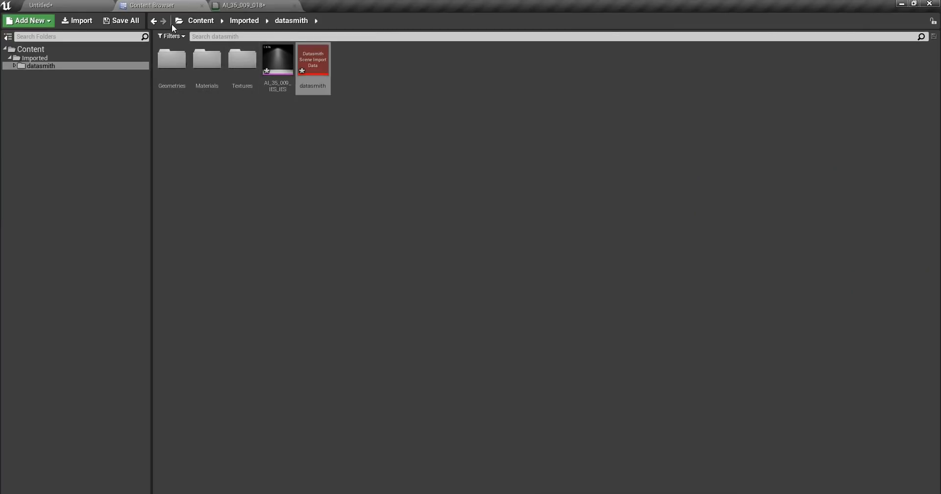
double_click(243, 61)
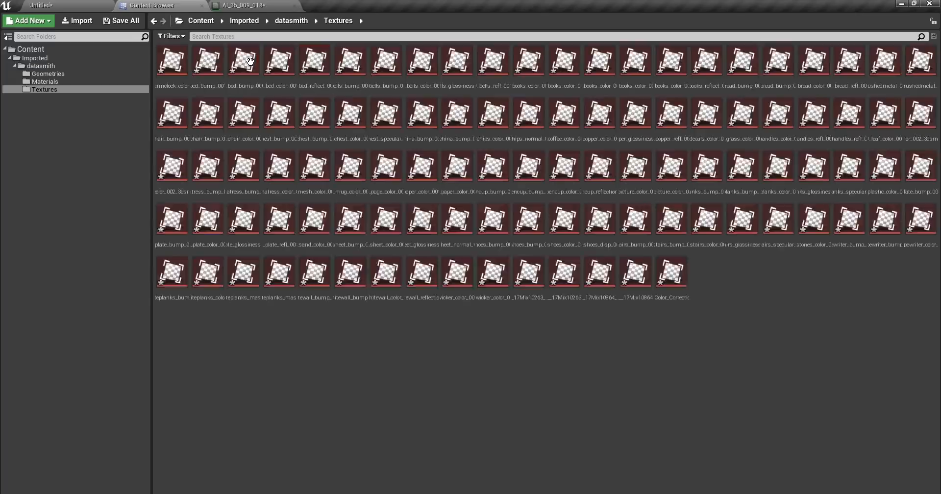
double_click(636, 178)
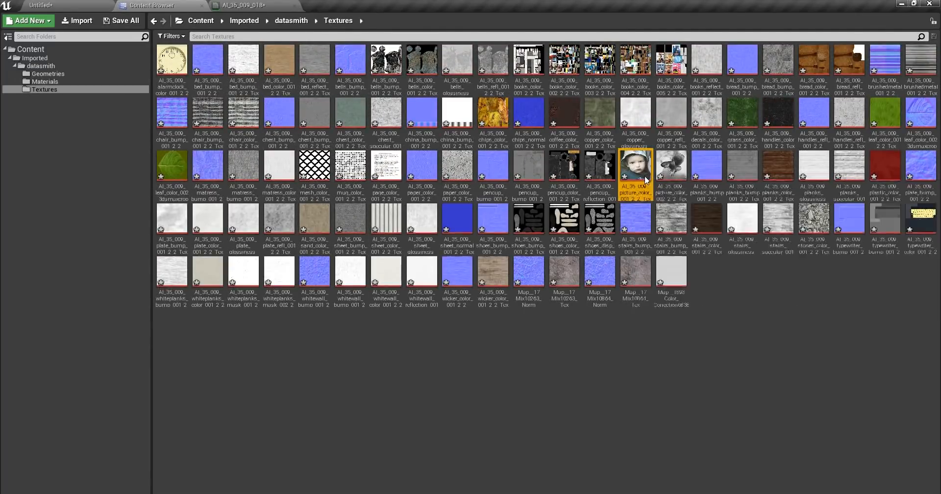
left_click(161, 5)
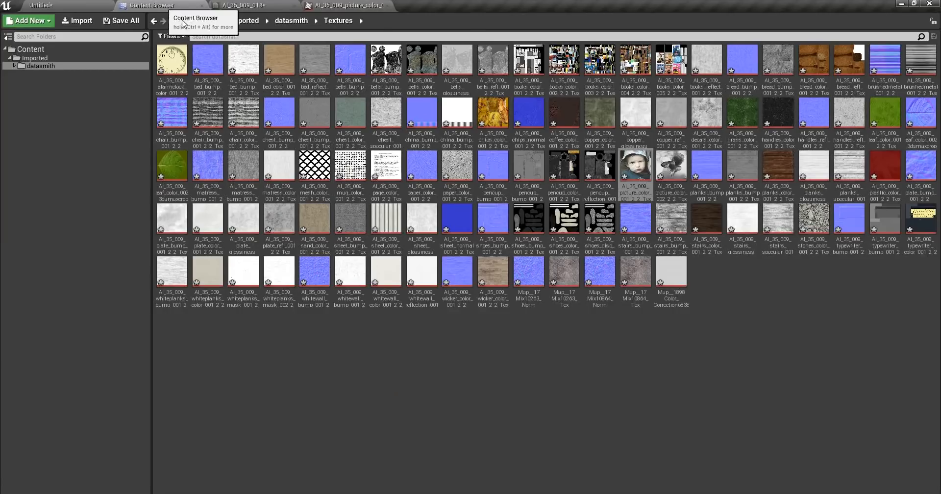
double_click(661, 176)
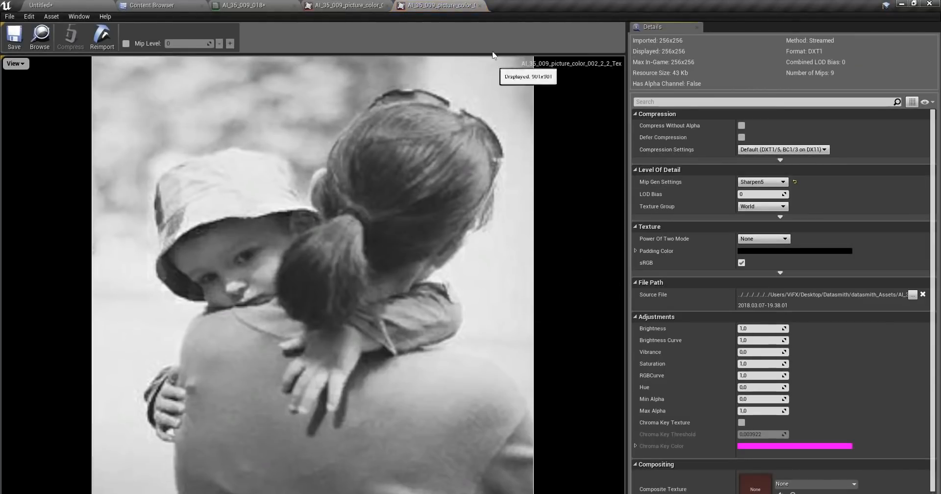
left_click(480, 6)
left_click(387, 5)
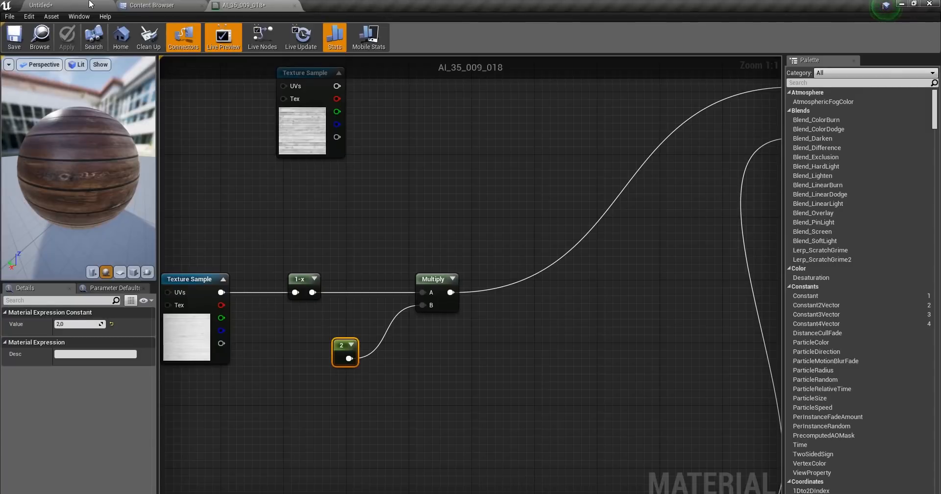
Step: Return to the attic level and look over the room from the dresser and ladder to the bed and bookshelves
left_click(152, 6)
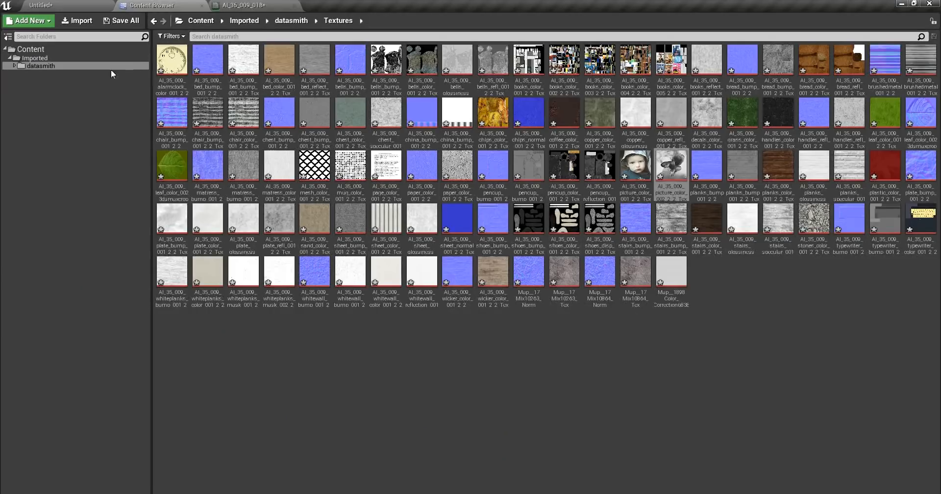
left_click(82, 5)
right_click_drag(378, 253, 683, 284)
key("s")
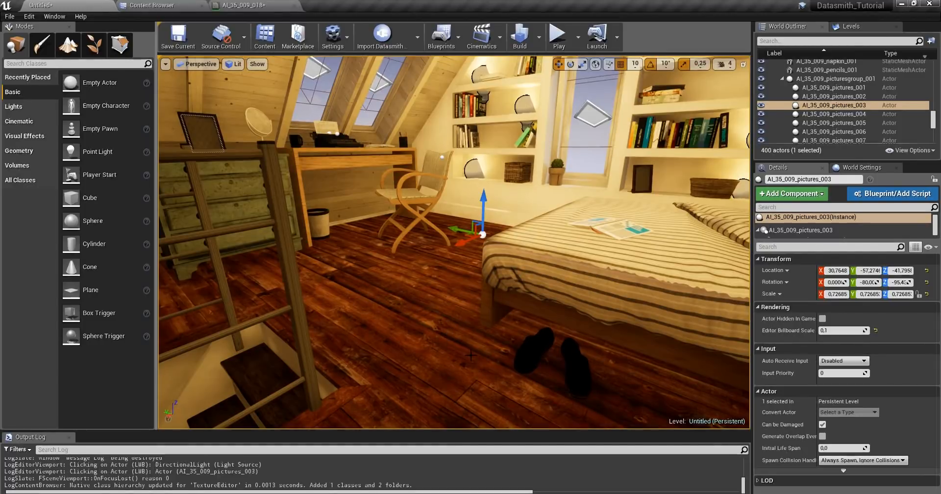
right_click_drag(659, 269, 700, 241)
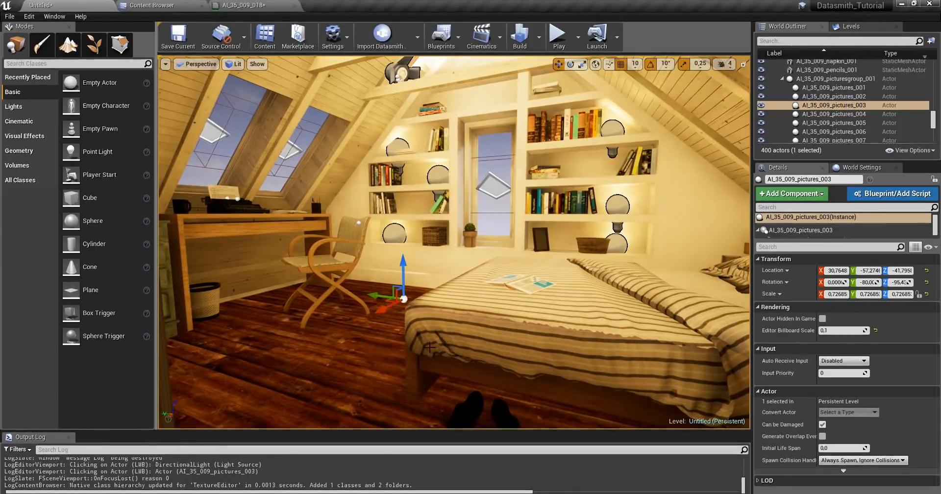
right_click_drag(434, 331, 510, 338)
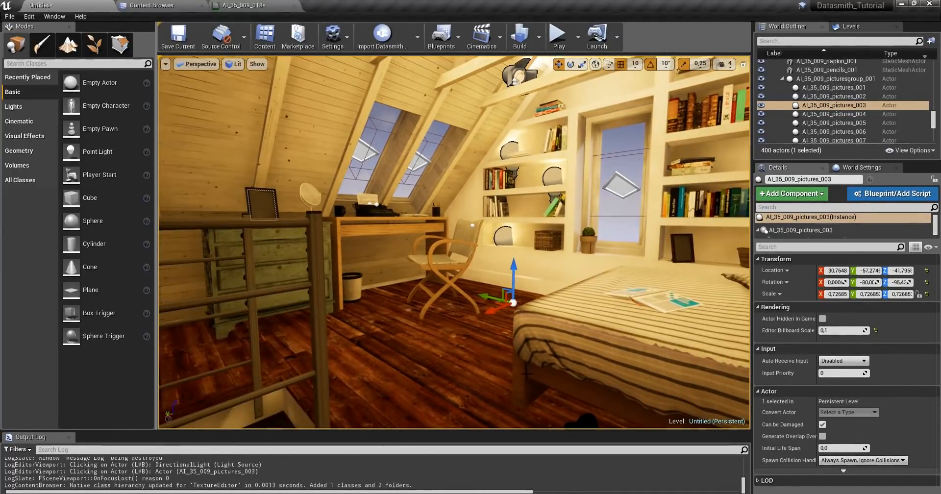